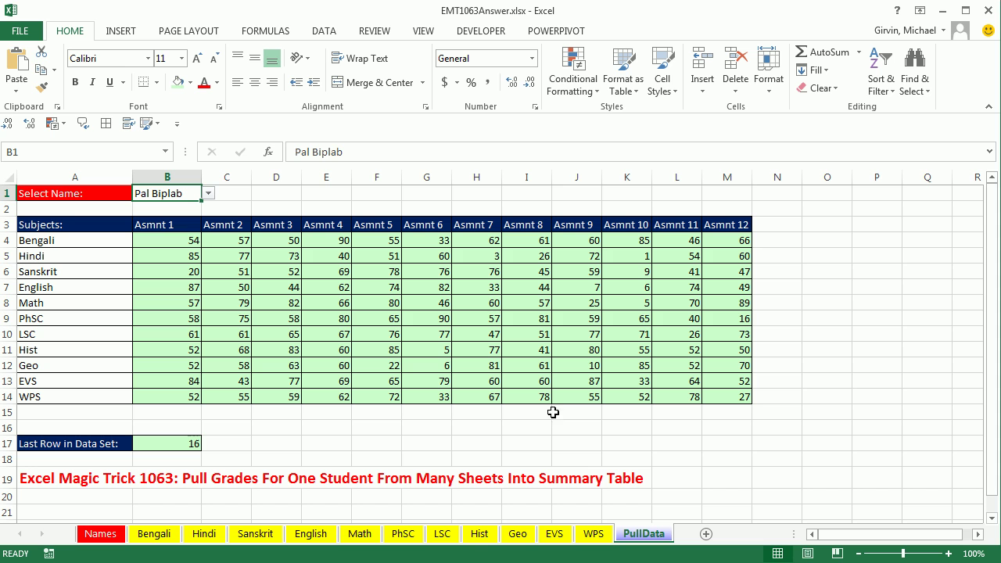
- Choose the fourth student in the Select Name cell B1 of PullData and check that student's grades on the Bengali sheet
left_click(208, 193)
left_click(178, 232)
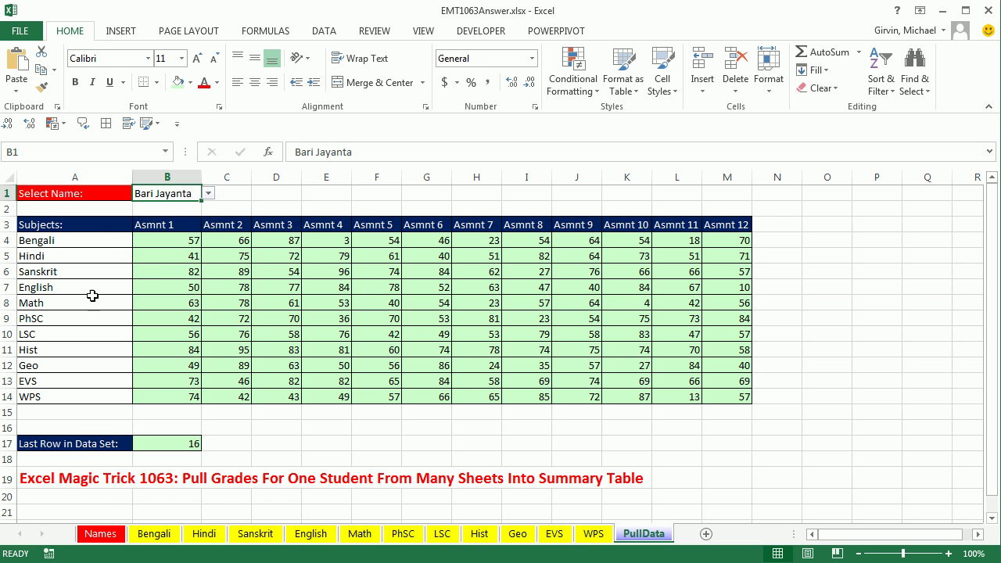
left_click(164, 540)
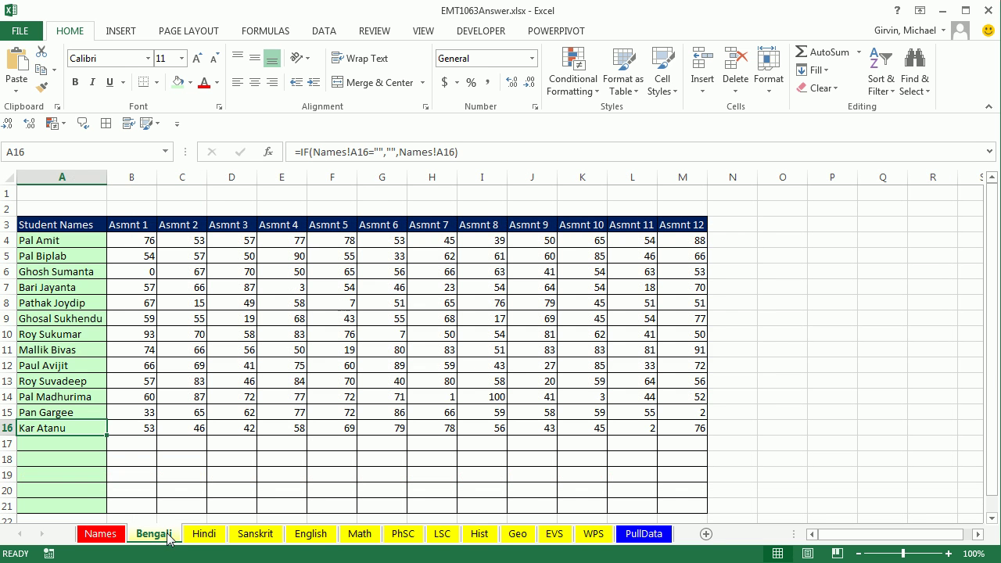
left_click(644, 533)
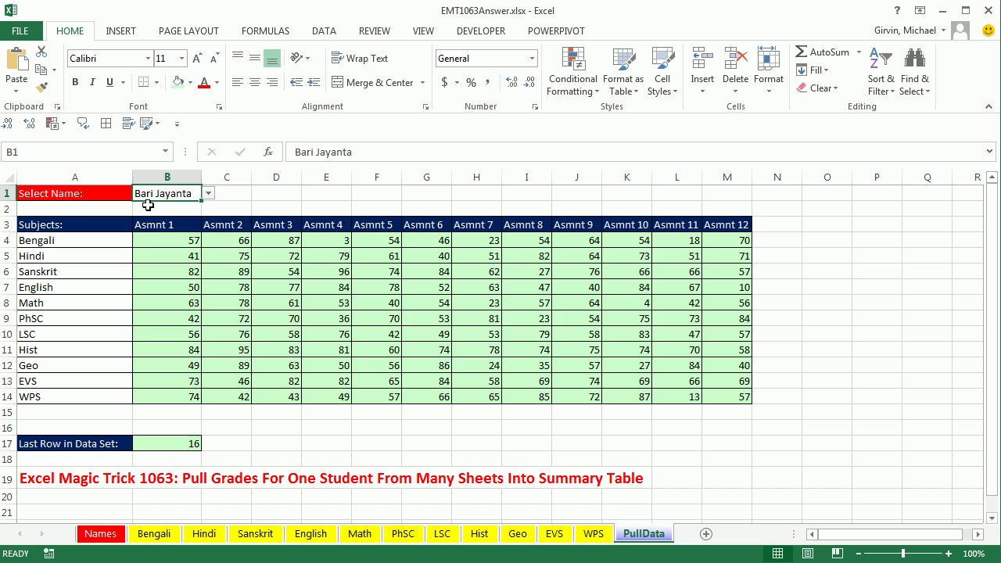
- Examine the chosen student's row 7 grades on the subject sheets Bengali through Math, ending back on the PullData summary
left_click(150, 539)
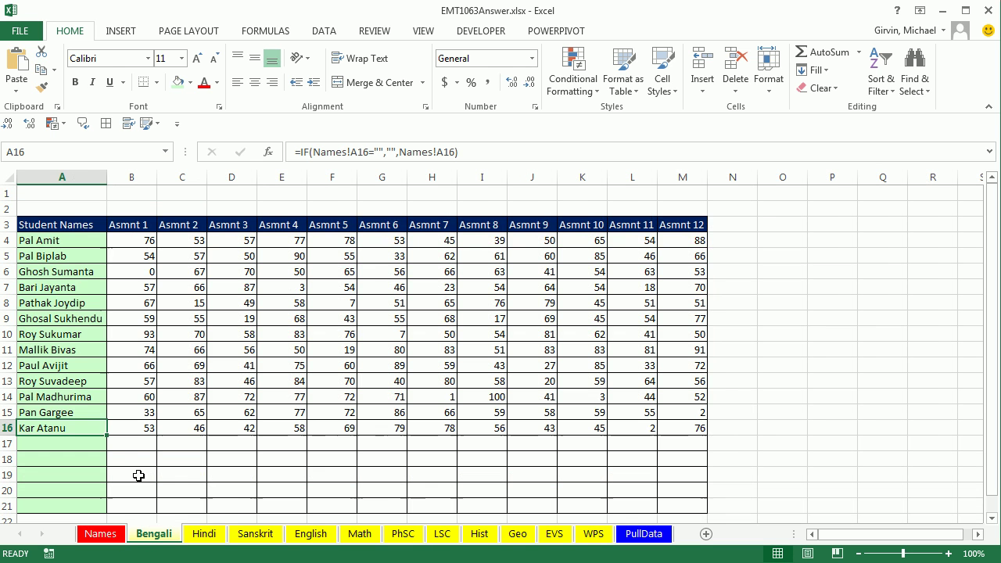
left_click_drag(137, 289, 650, 300)
left_click(218, 537)
left_click(282, 540)
left_click(316, 537)
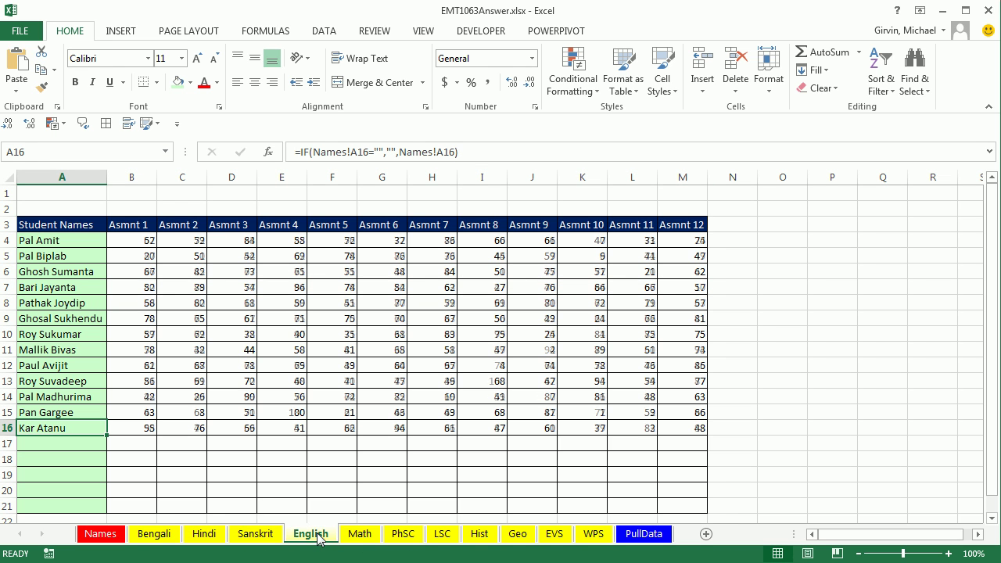
left_click(350, 537)
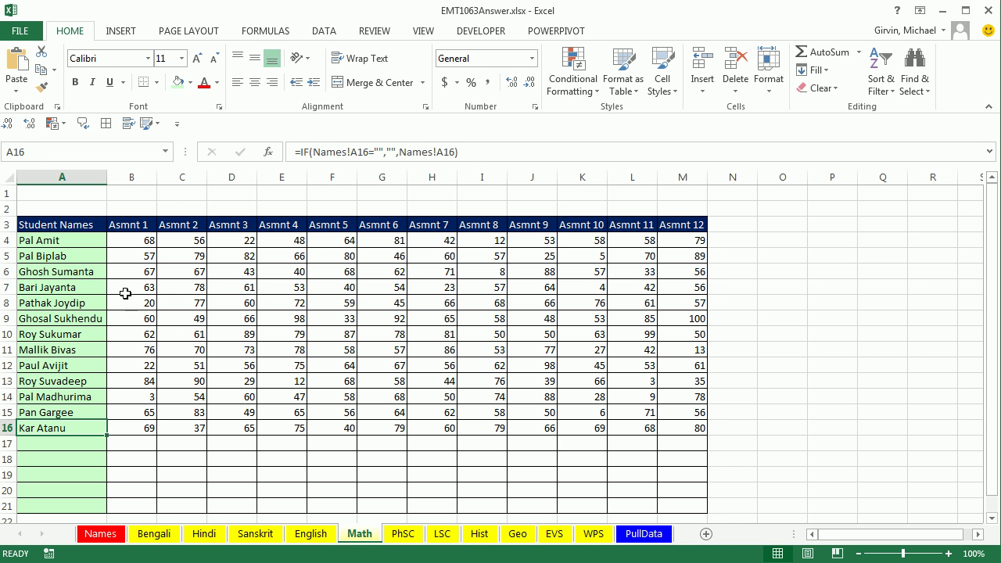
left_click_drag(129, 289, 693, 287)
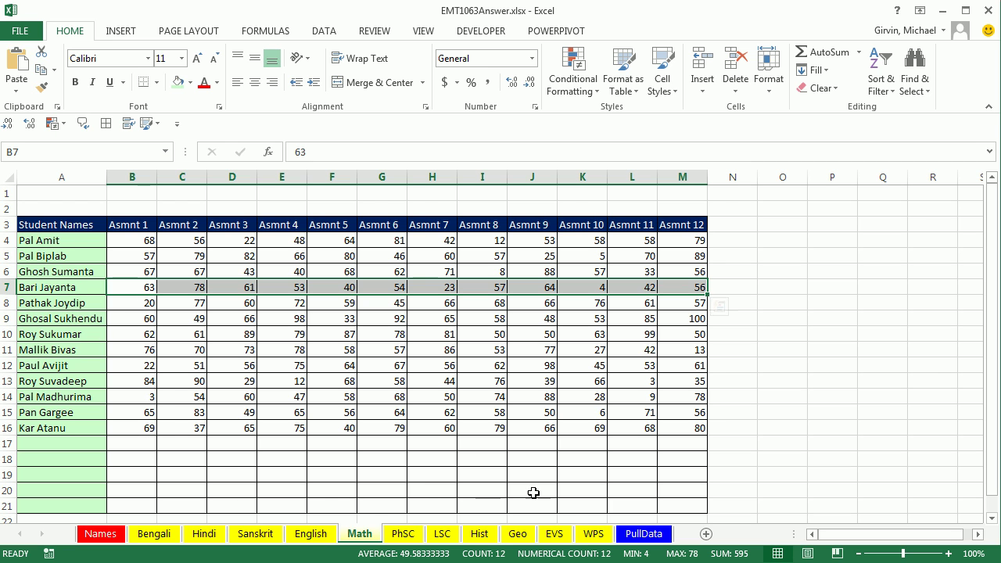
left_click(643, 534)
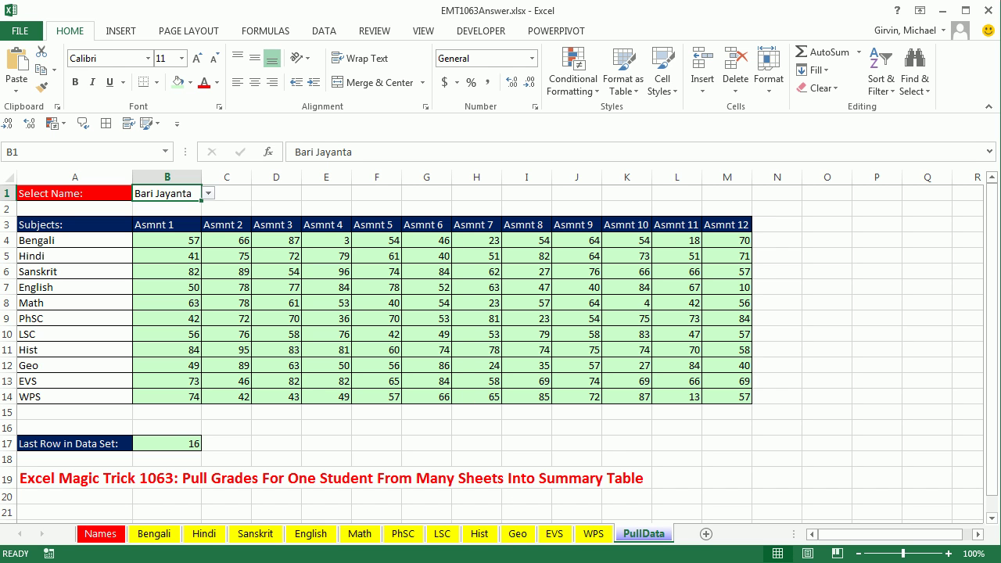
- Switch to the workbook with the empty summary table and examine the student list in A3:A21 on the Names sheet
mouse_move(458, 562)
left_click(368, 519)
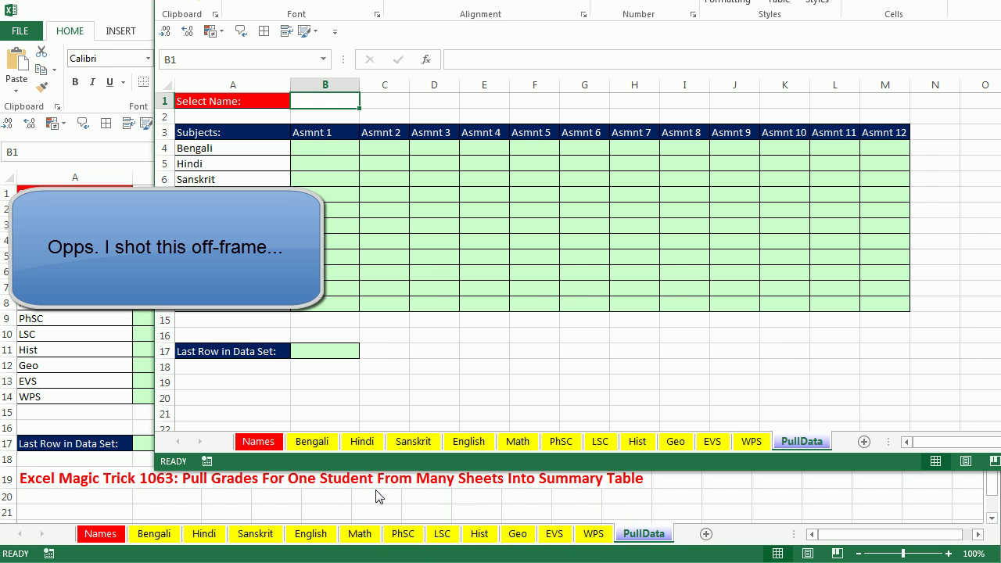
left_click(468, 351)
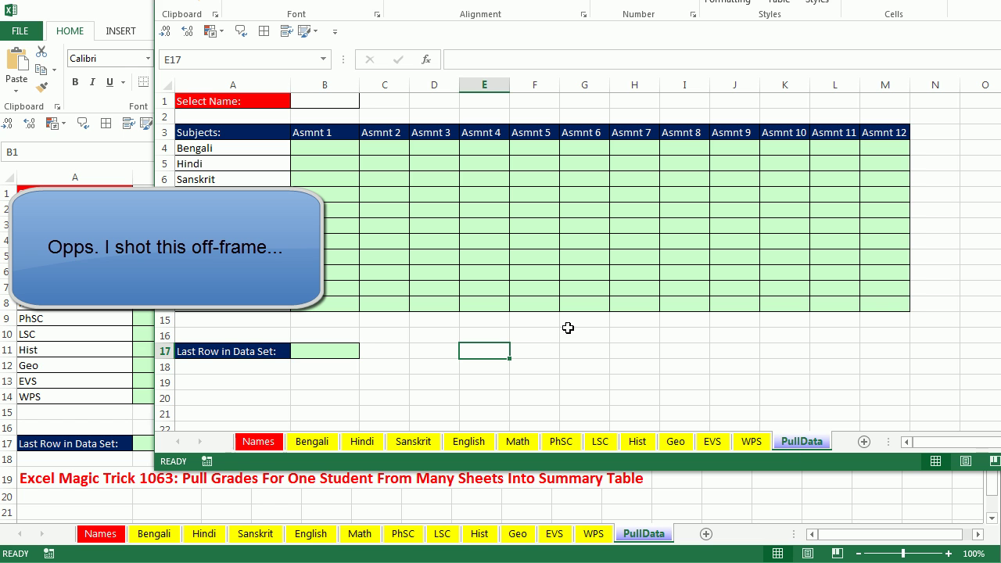
left_click(252, 443)
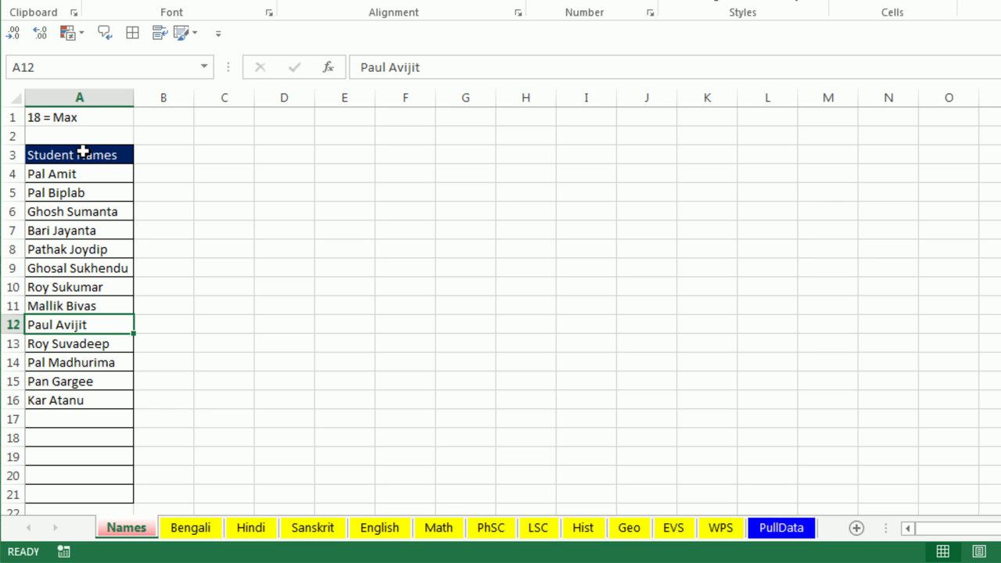
left_click_drag(81, 153, 81, 487)
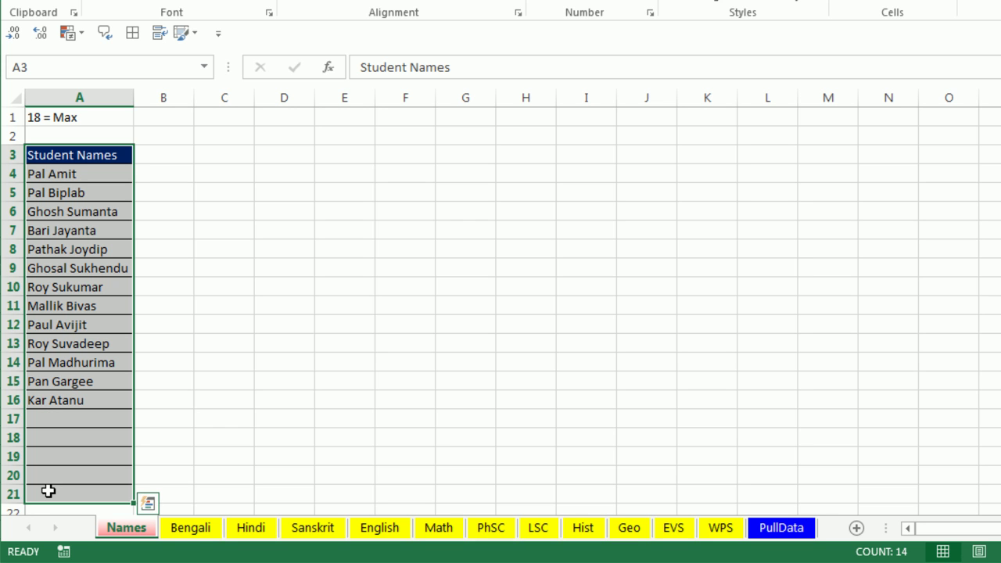
- Examine the Student Names column on the subject sheets Bengali through PhSC, ending on the empty PullData table
left_click(192, 531)
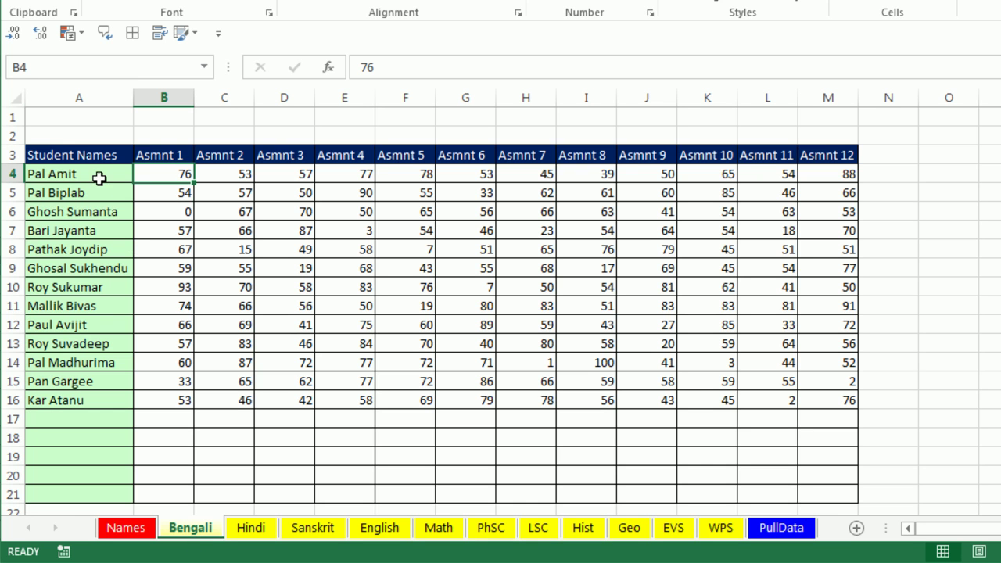
left_click(79, 155)
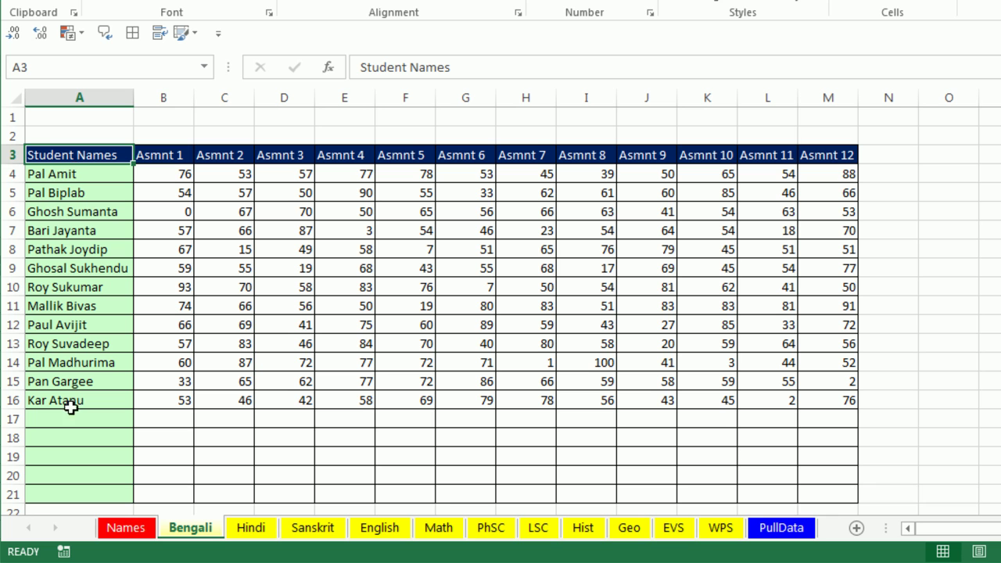
left_click(262, 531)
left_click(337, 531)
left_click(383, 531)
left_click(442, 530)
left_click(492, 531)
left_click(793, 528)
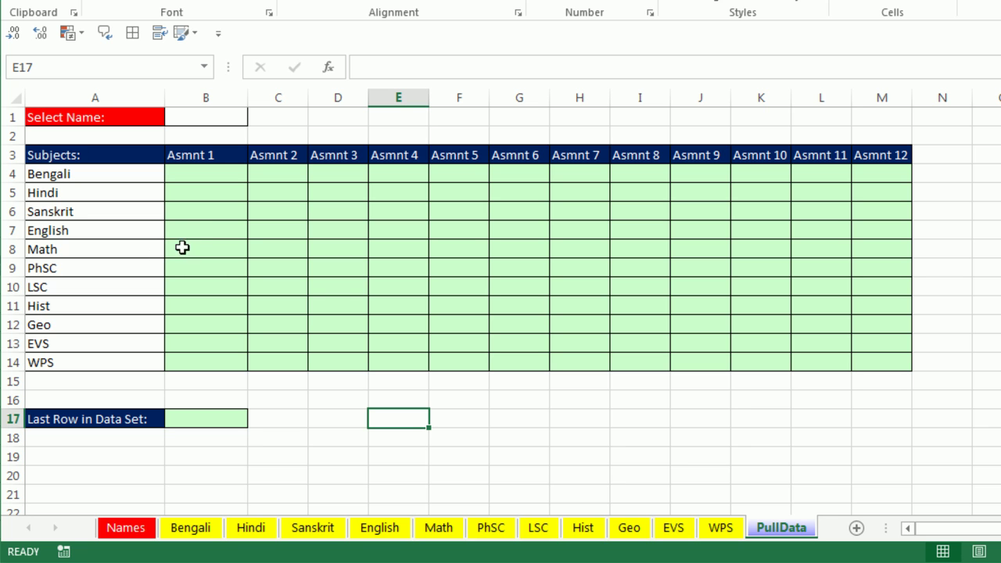
- Compare the layouts of the Names, PullData, Bengali, Hindi and Sanskrit sheets, ending on Bengali
left_click(125, 529)
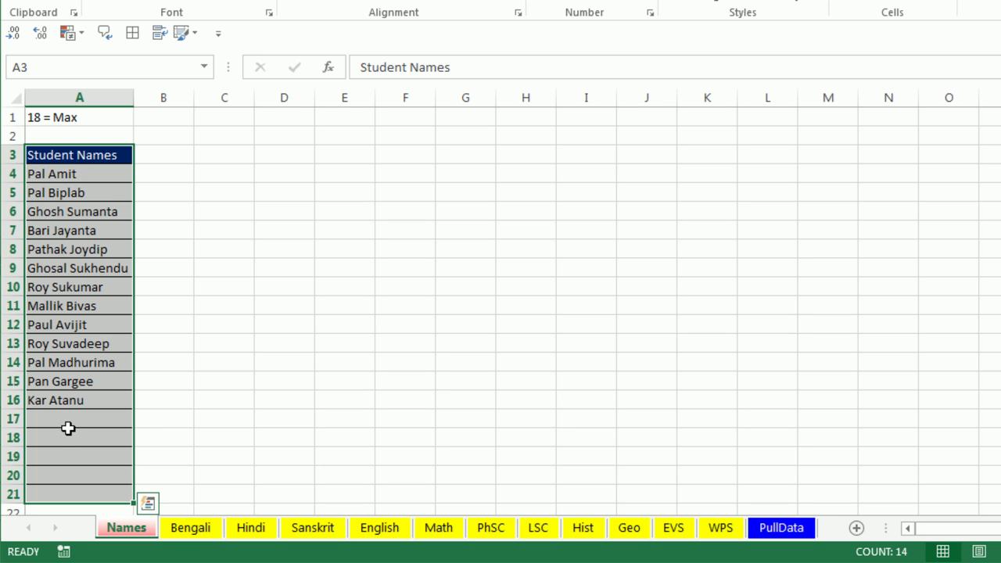
left_click(186, 528)
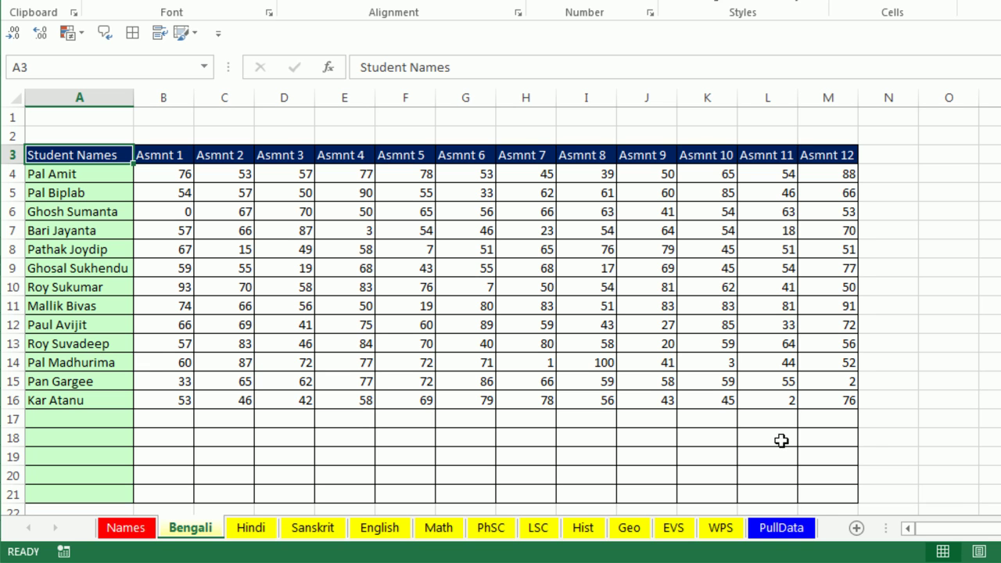
left_click(782, 528)
left_click(205, 116)
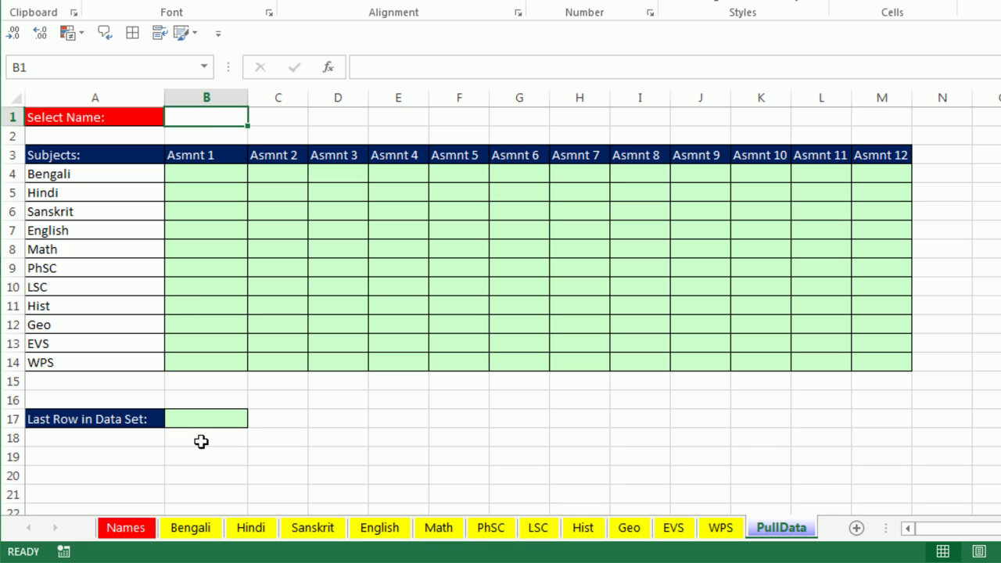
left_click(195, 530)
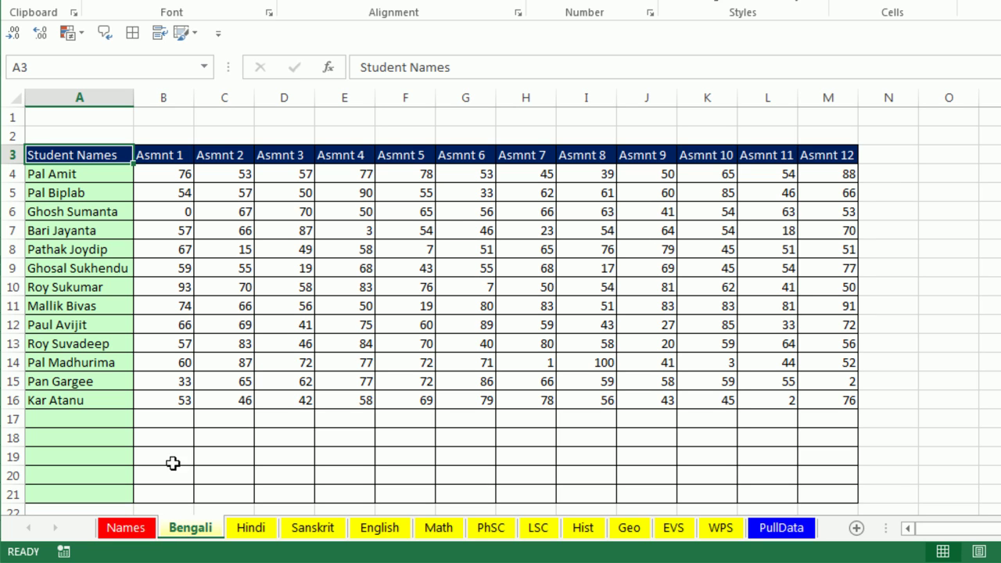
left_click(251, 529)
left_click(312, 529)
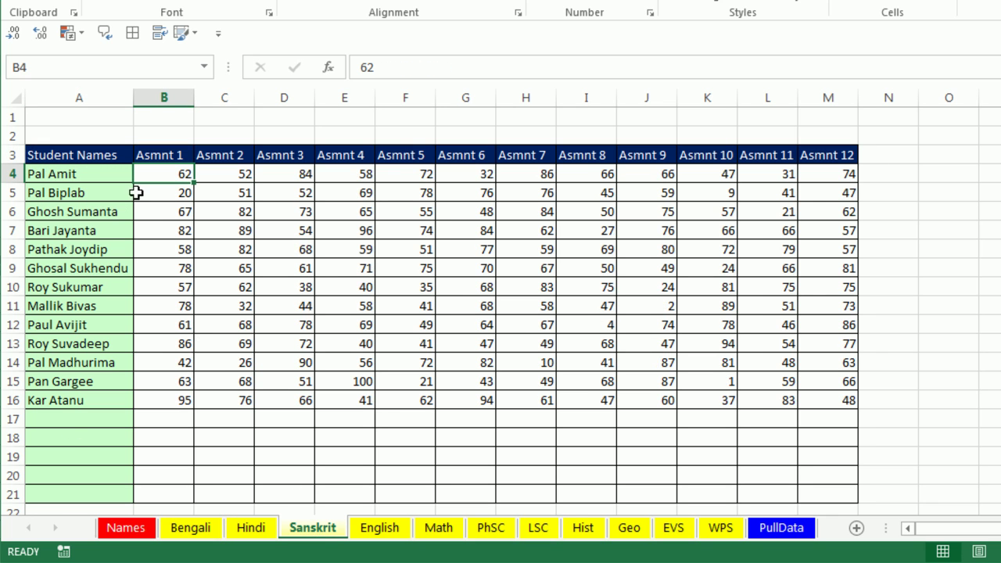
left_click(190, 530)
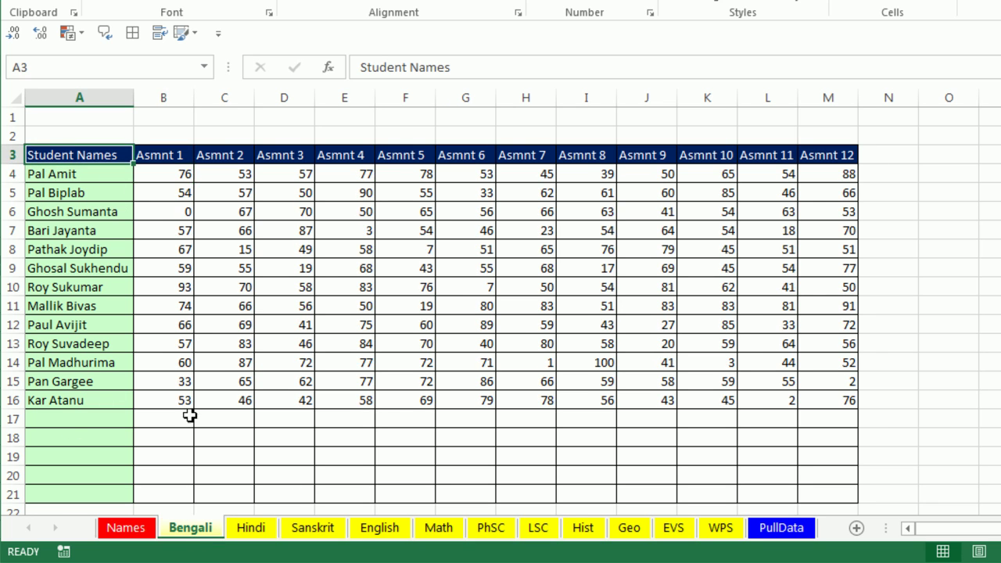
- Clear the student names in A4:A21 on the grouped sheets Bengali through WPS, and ungroup the sheets
left_click(725, 530, "shift")
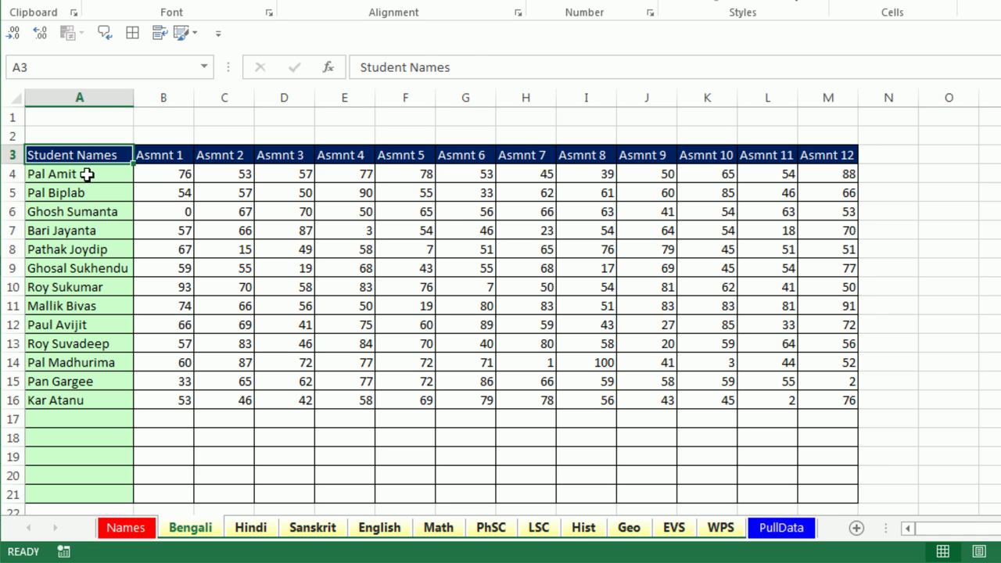
left_click_drag(87, 174, 87, 489)
key("Delete")
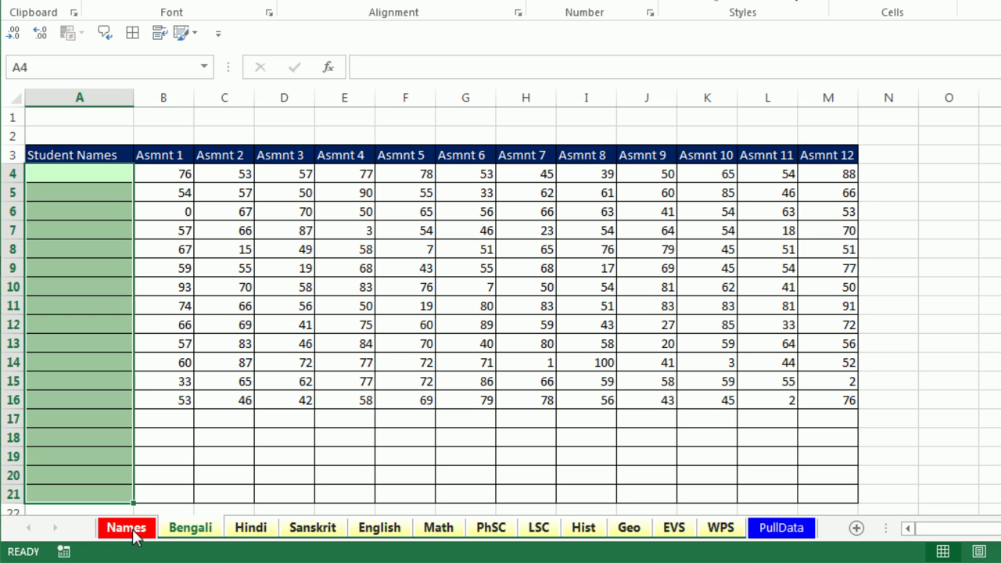
right_click(183, 535)
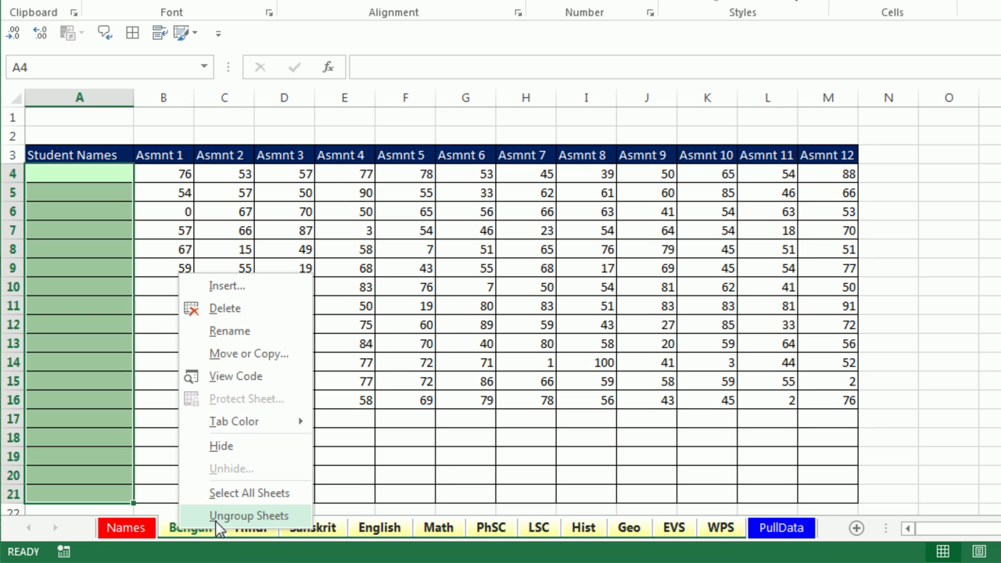
left_click(215, 516)
- Compare the master list on the Names sheet with the empty Student Names columns on Bengali, Hindi and Sanskrit
left_click(133, 531)
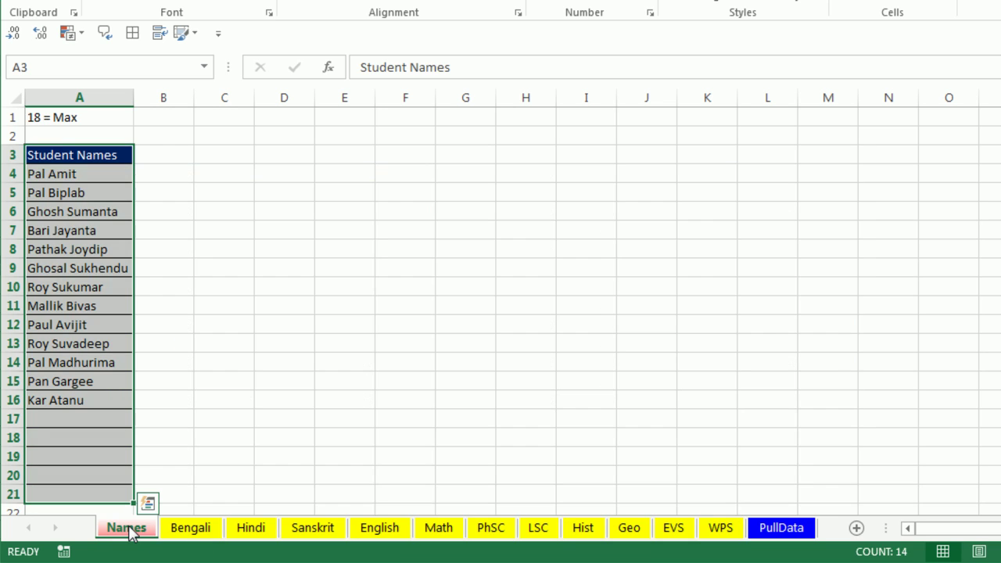
left_click(190, 530)
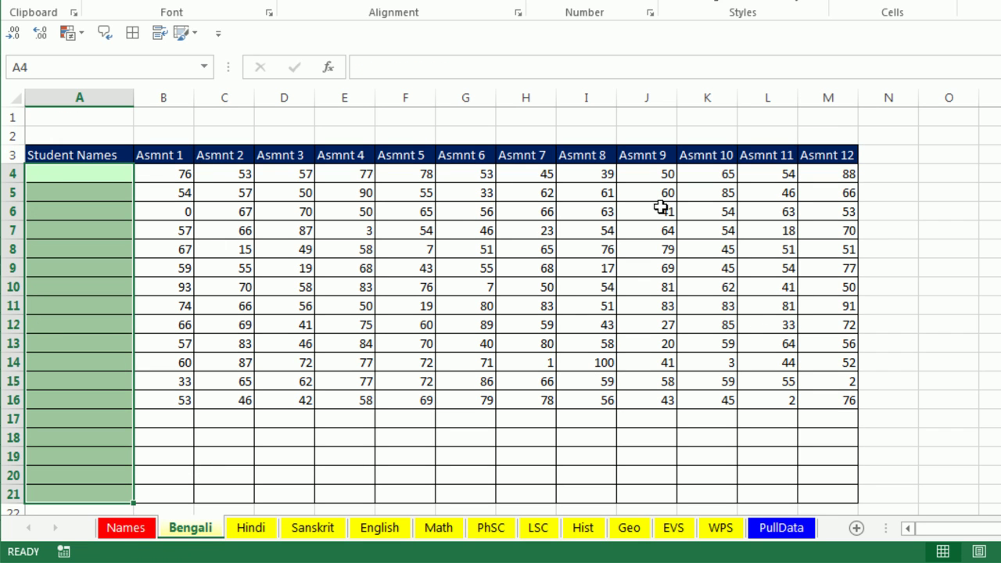
left_click(123, 530)
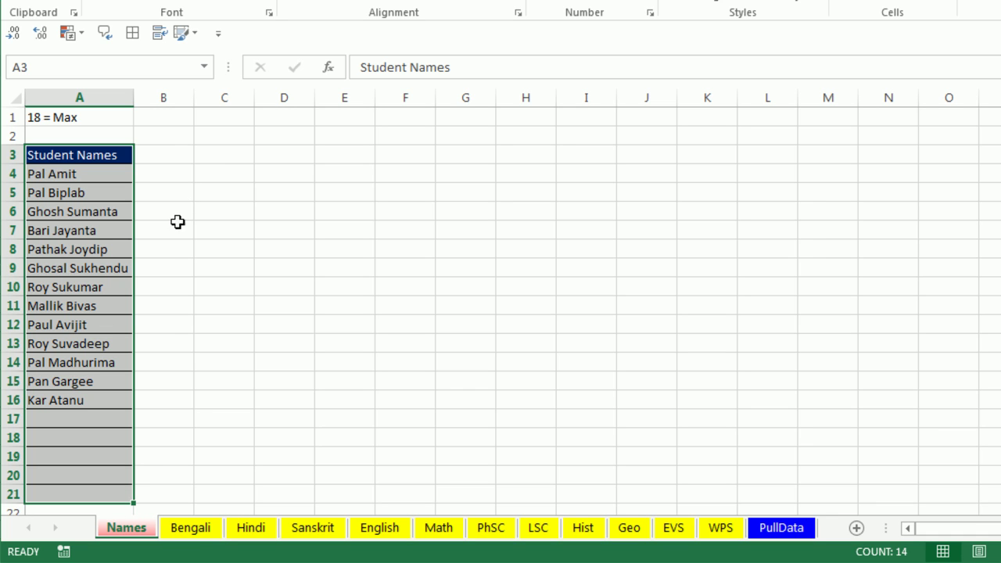
left_click(192, 530)
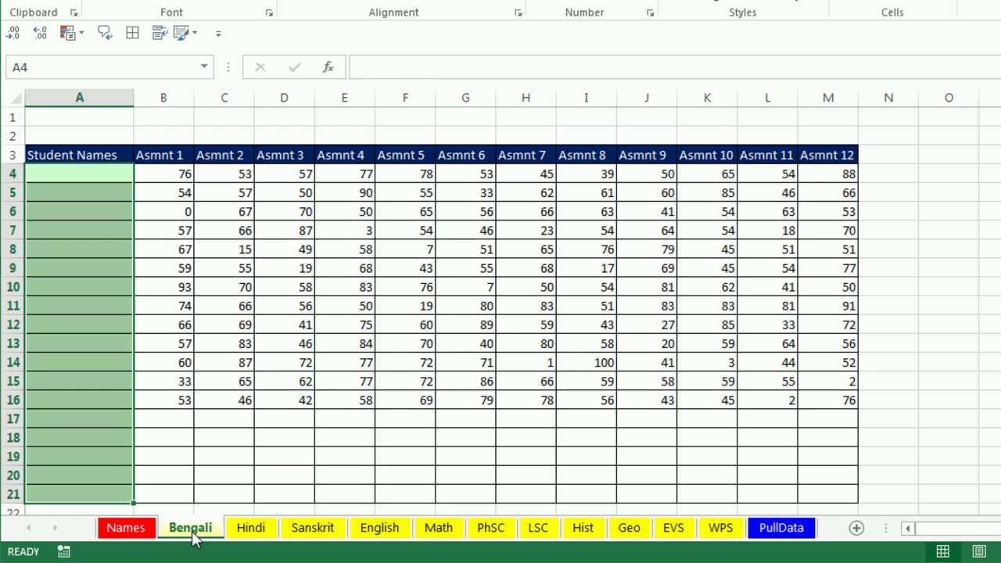
left_click(113, 178)
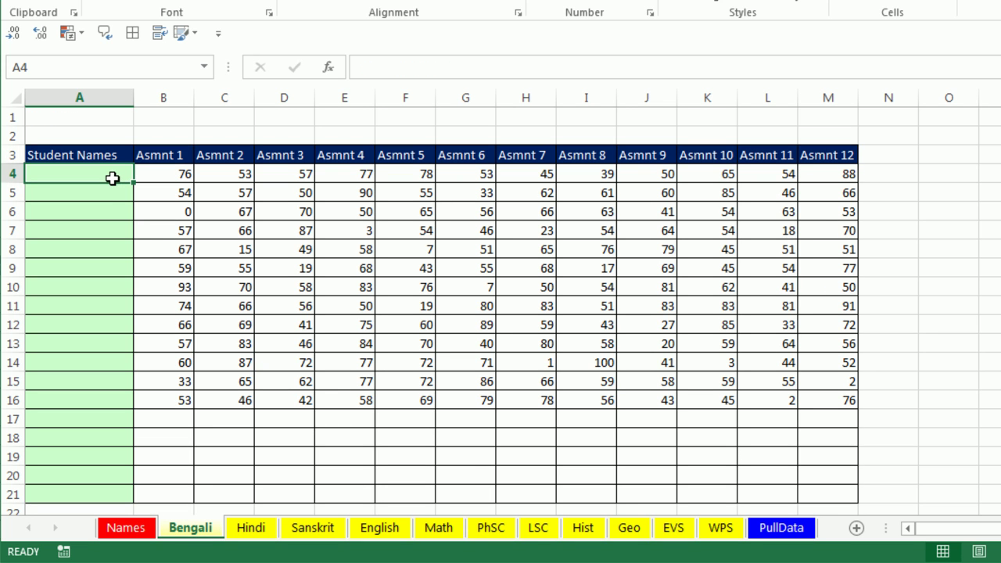
left_click(251, 529)
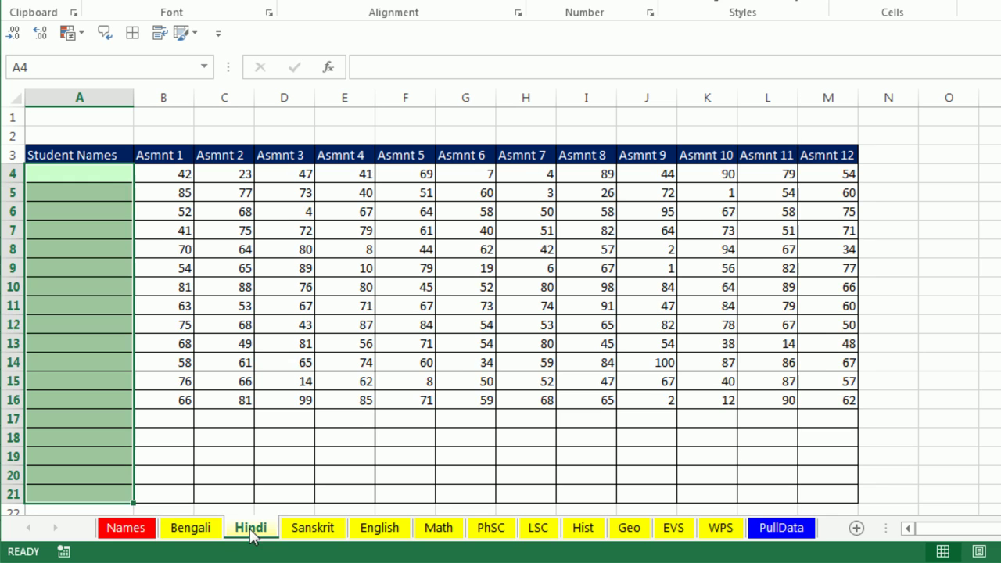
left_click(313, 529)
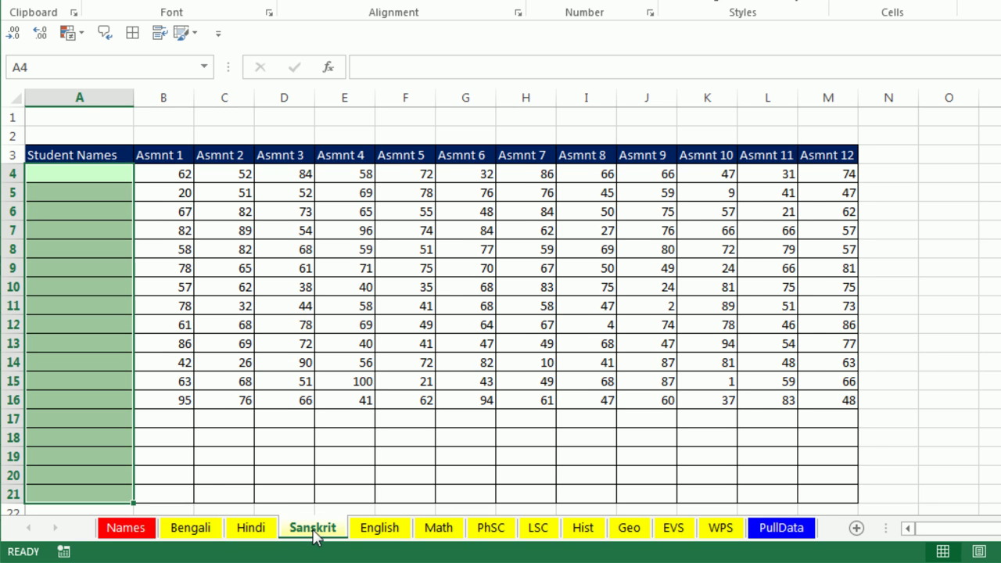
- Group the sheets Bengali through WPS and enter =IF(Names!A4="","",Names!A4) in cell A4 of the grouped sheets
left_click(199, 537)
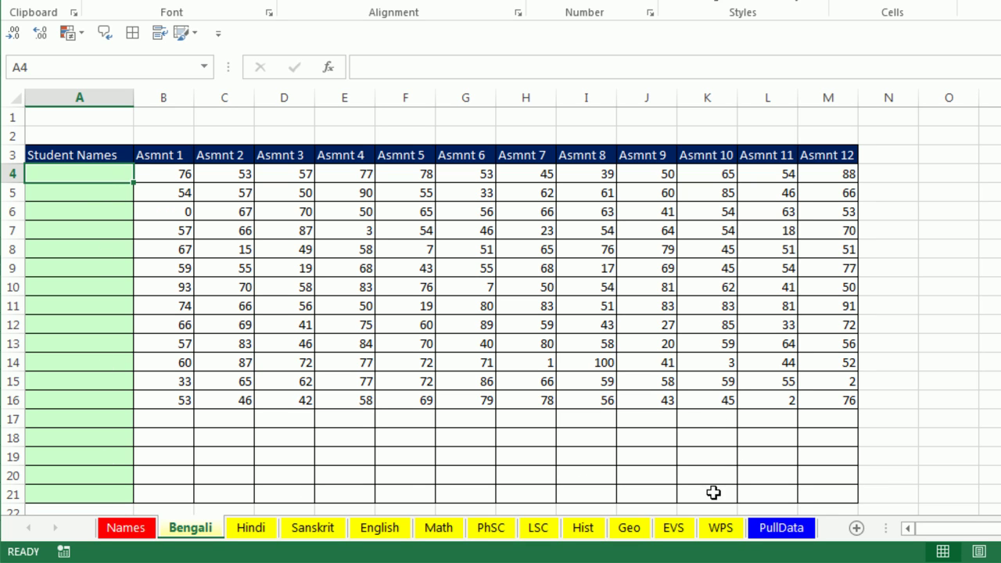
left_click(730, 538, "shift")
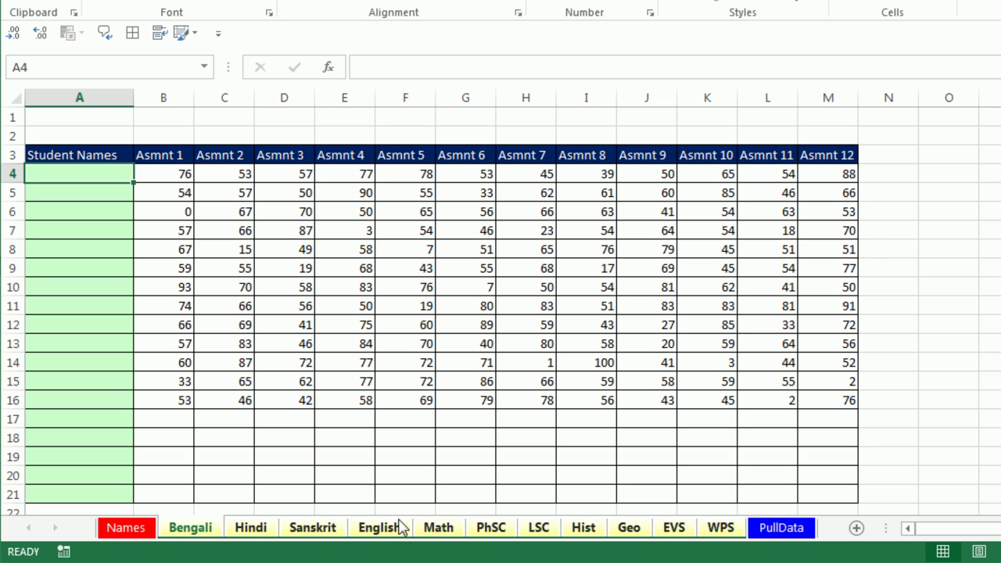
type("=IF(")
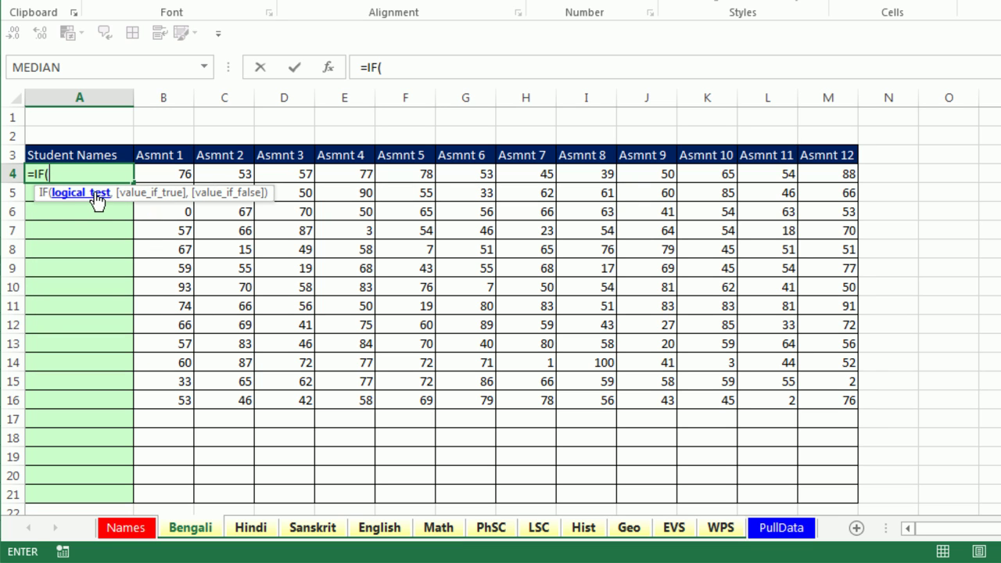
left_click(128, 528)
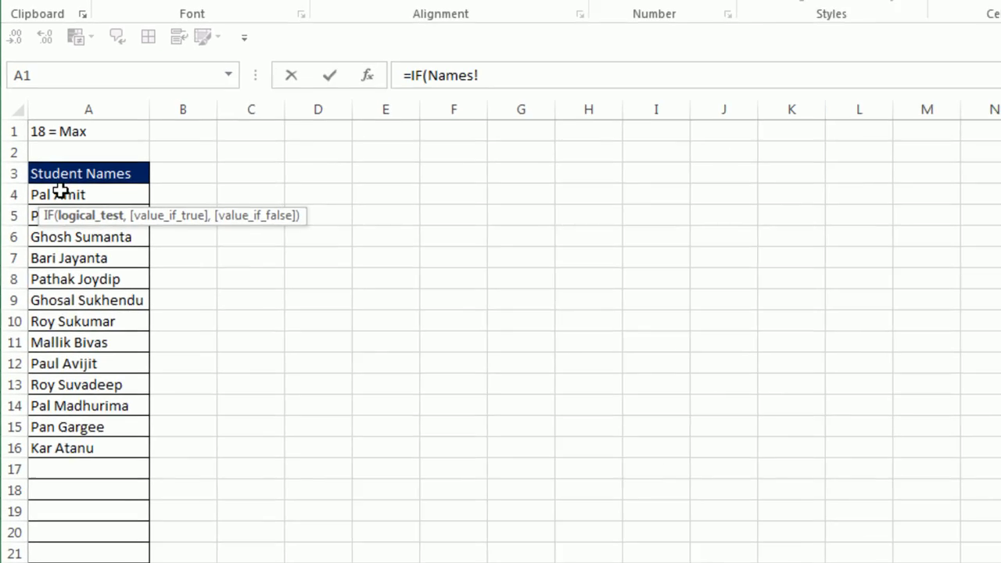
left_click(62, 171)
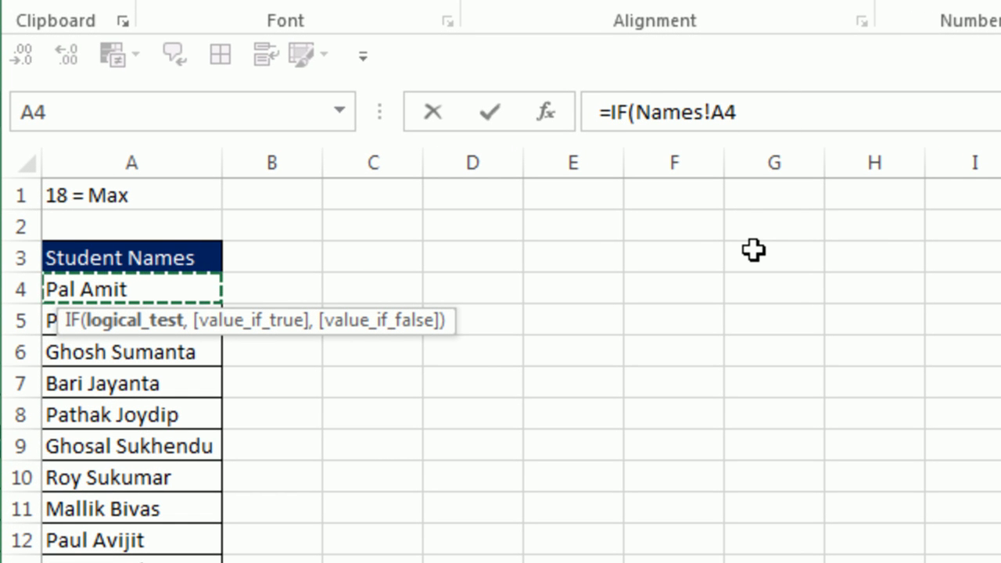
type("=")
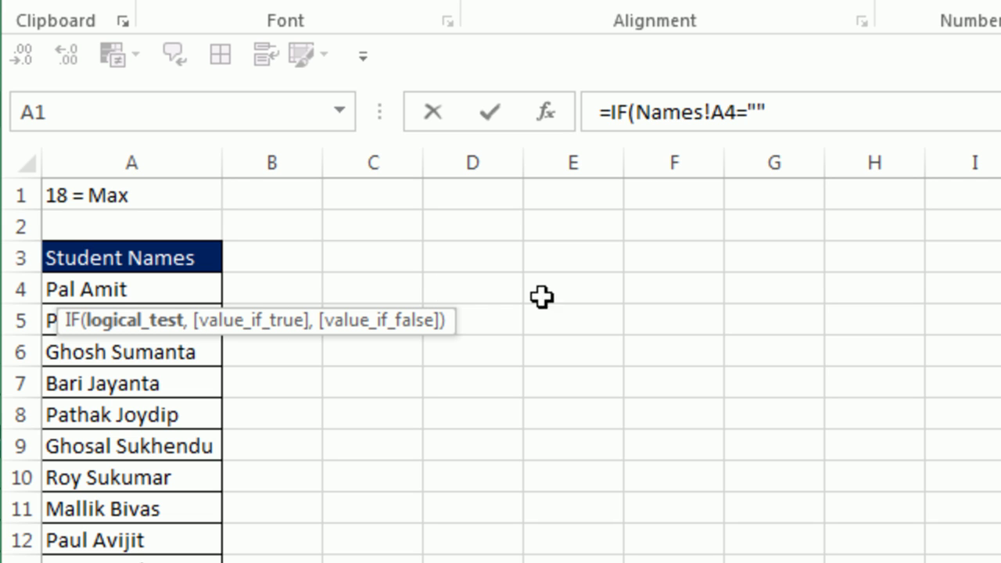
left_click_drag(267, 325, 696, 227)
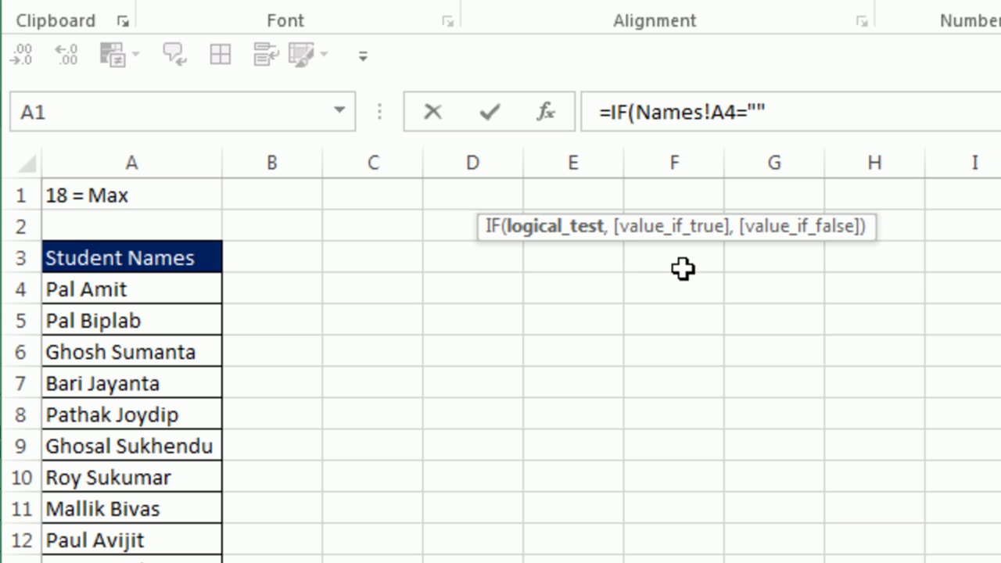
type(",")
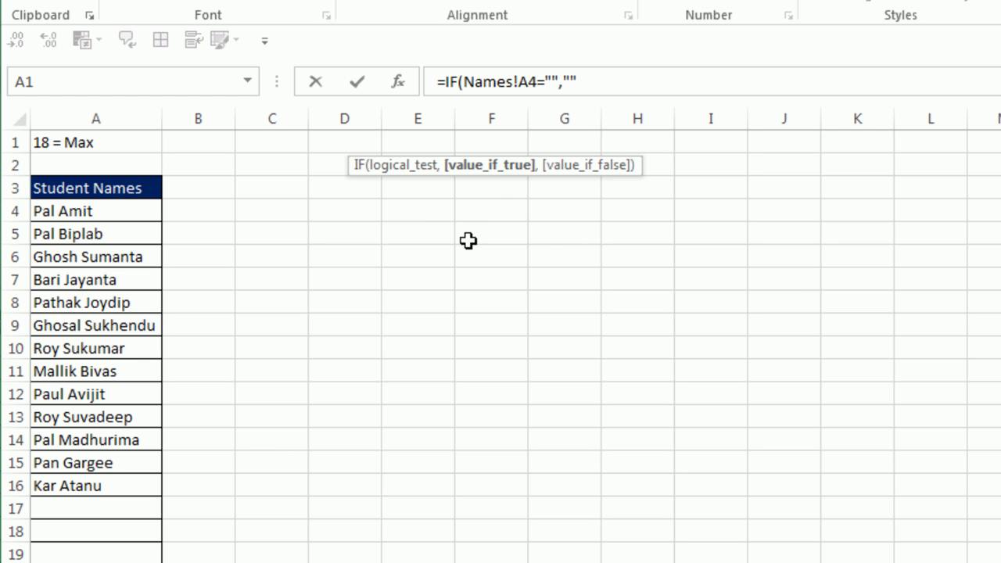
type(",")
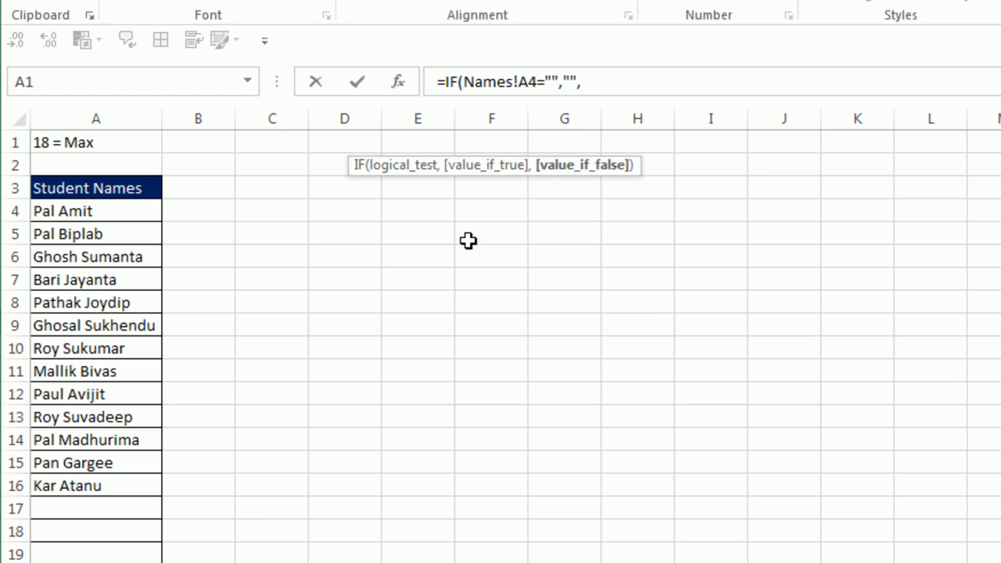
left_click(93, 207)
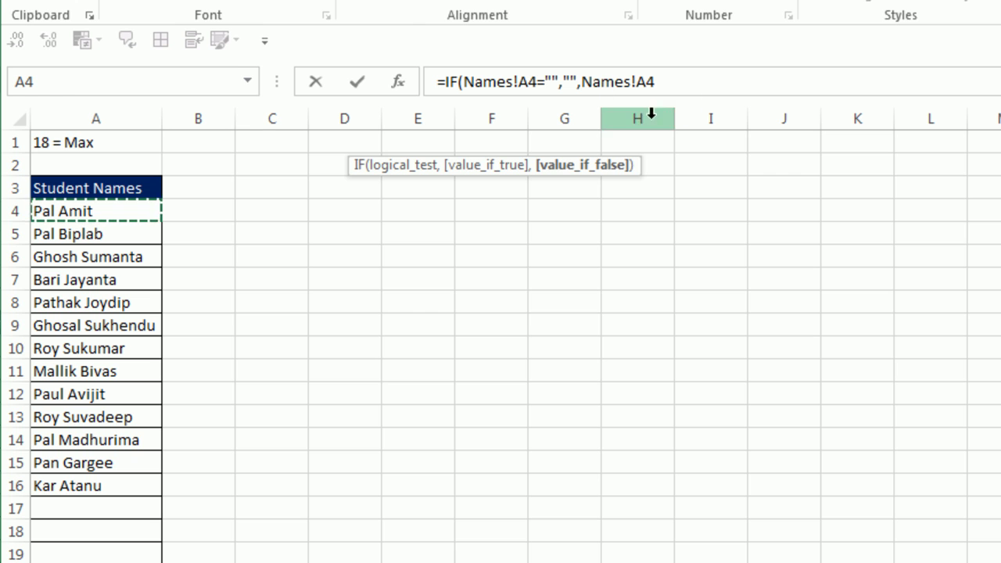
type(")")
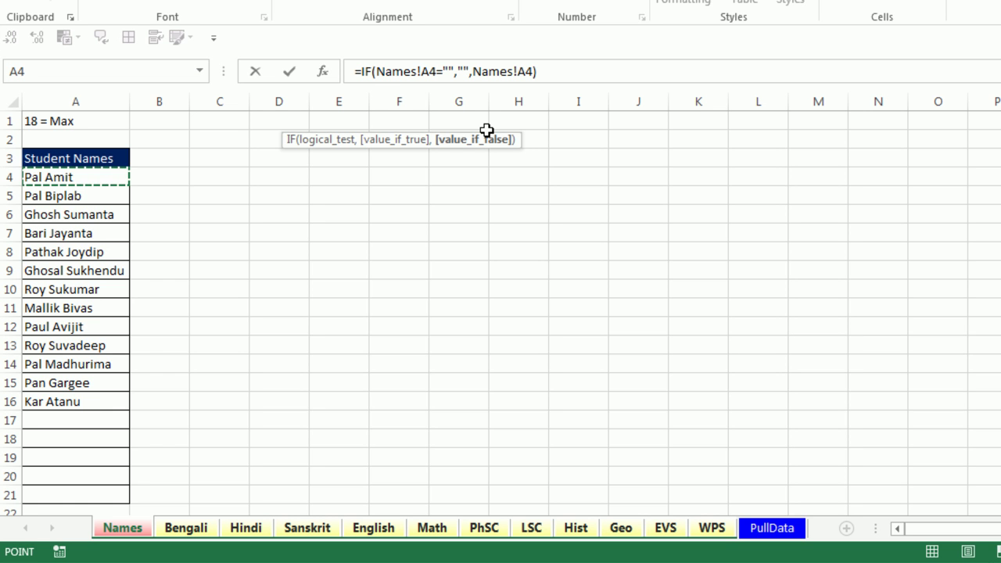
key("ctrl+Return")
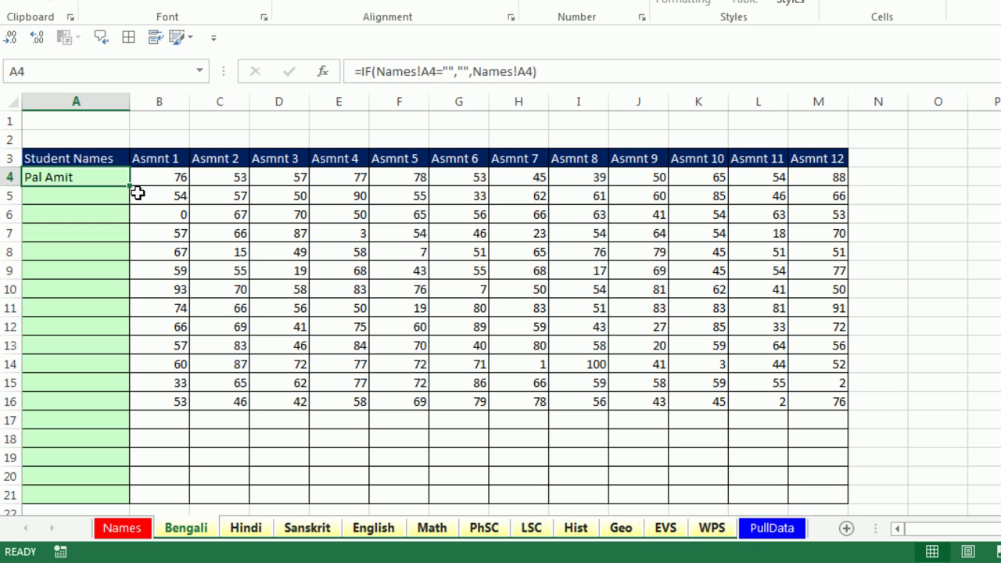
- Fill the A4 formula down to A21 on the grouped subject sheets and check the Student Names column on Hindi through Math
left_click_drag(130, 187, 136, 499)
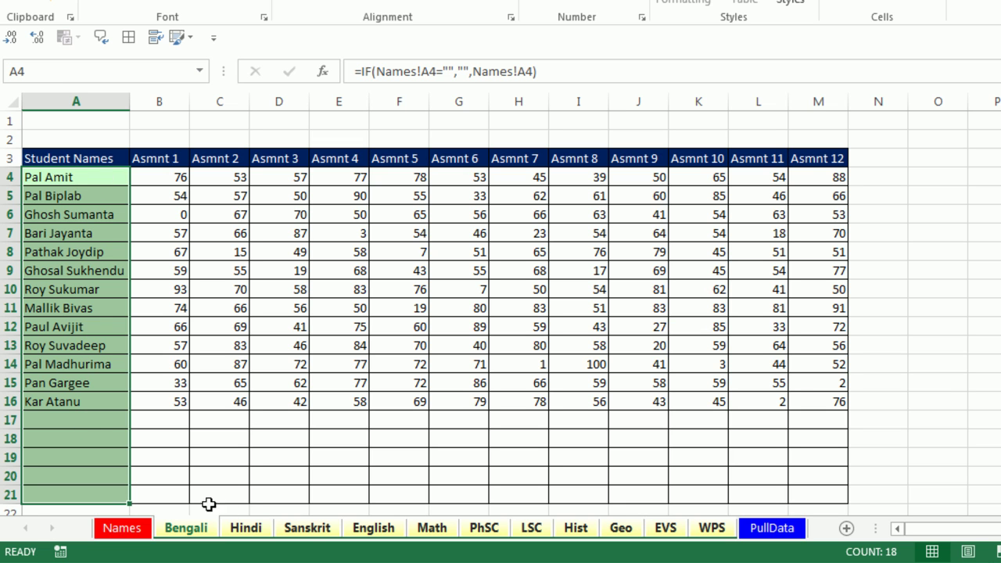
left_click(252, 532)
left_click(310, 532)
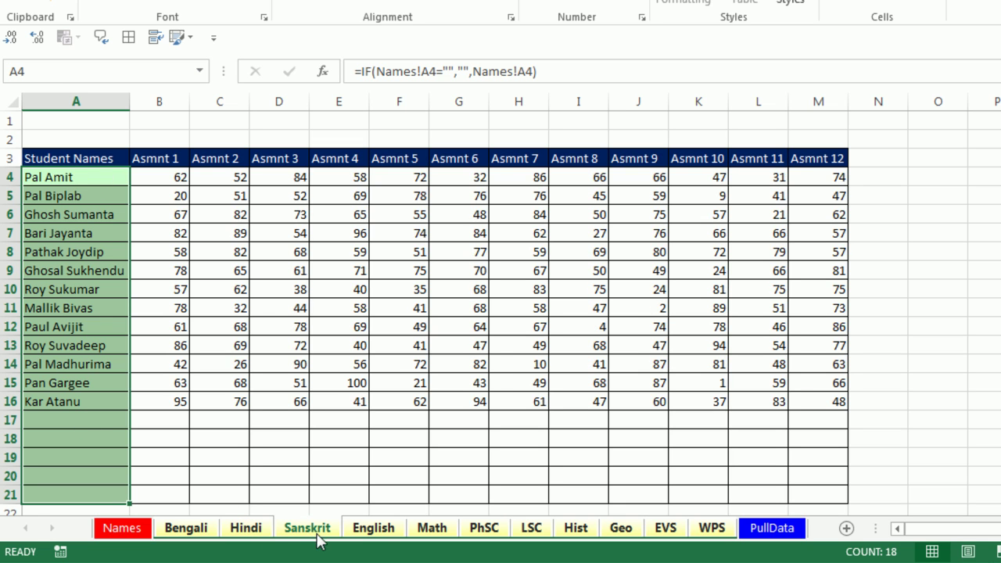
left_click(371, 533)
left_click(433, 530)
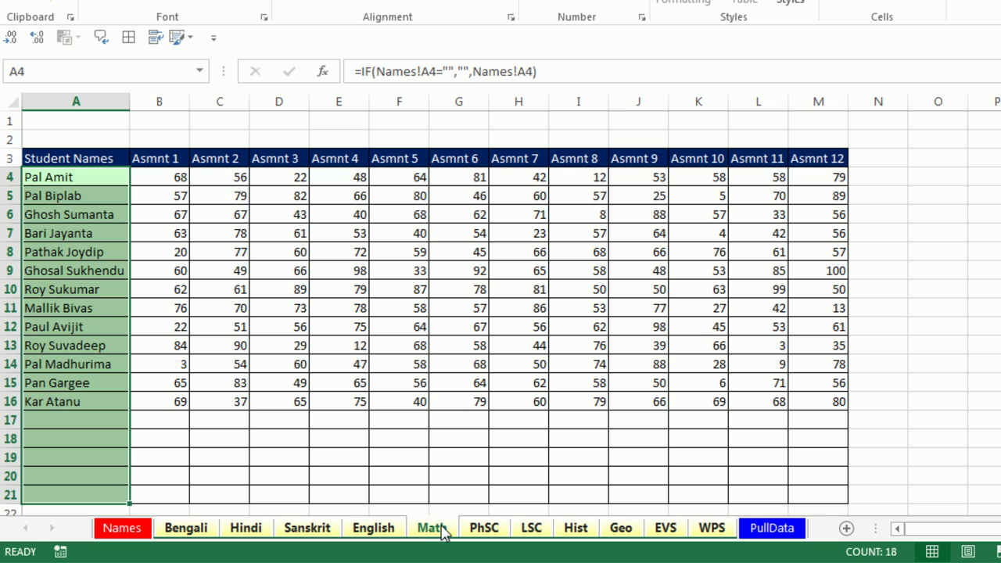
- Ungroup the sheets by switching to Names and enter a test student name in cell A17
left_click(131, 529)
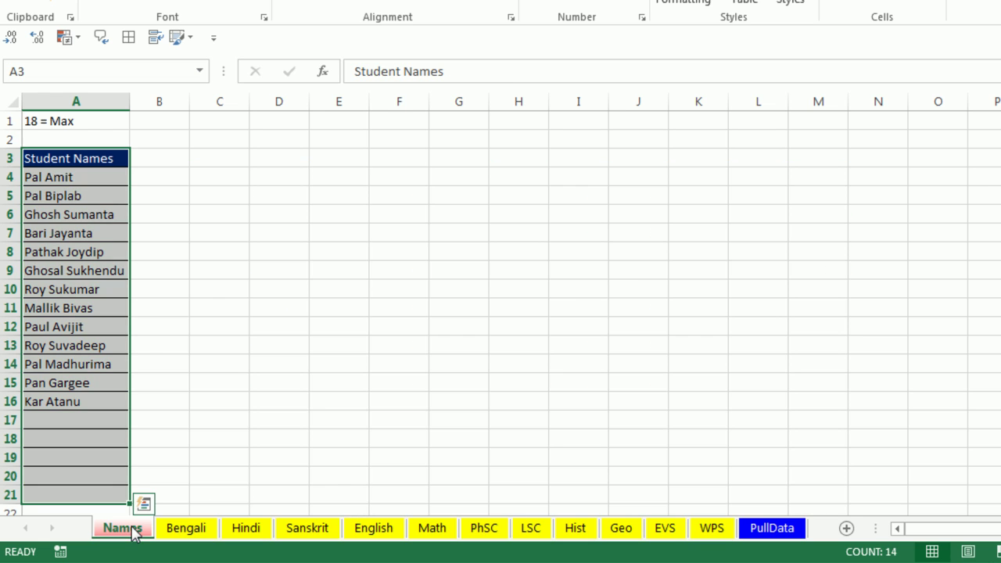
left_click(80, 424)
type("Ra")
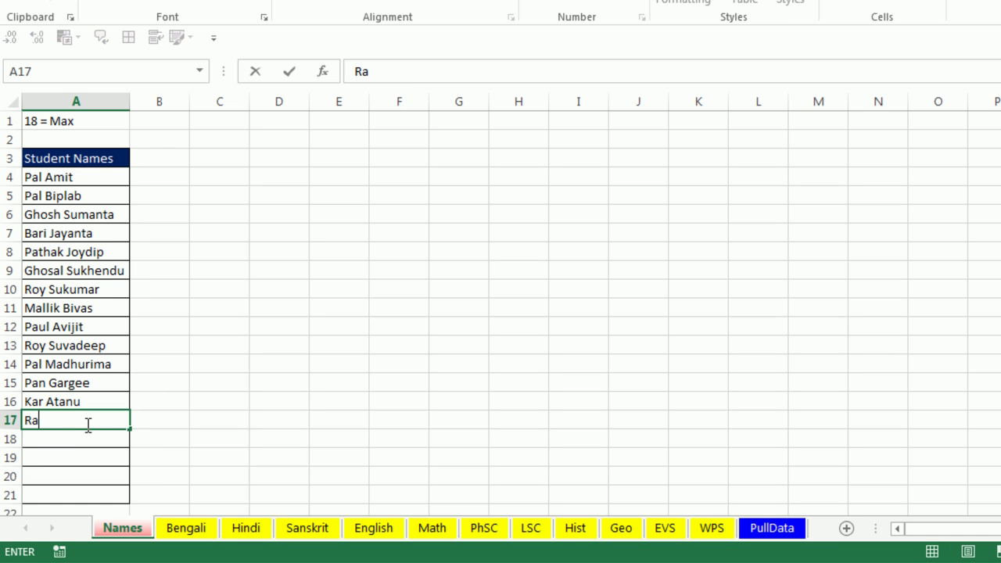
type("d Dude")
key("ctrl+Return")
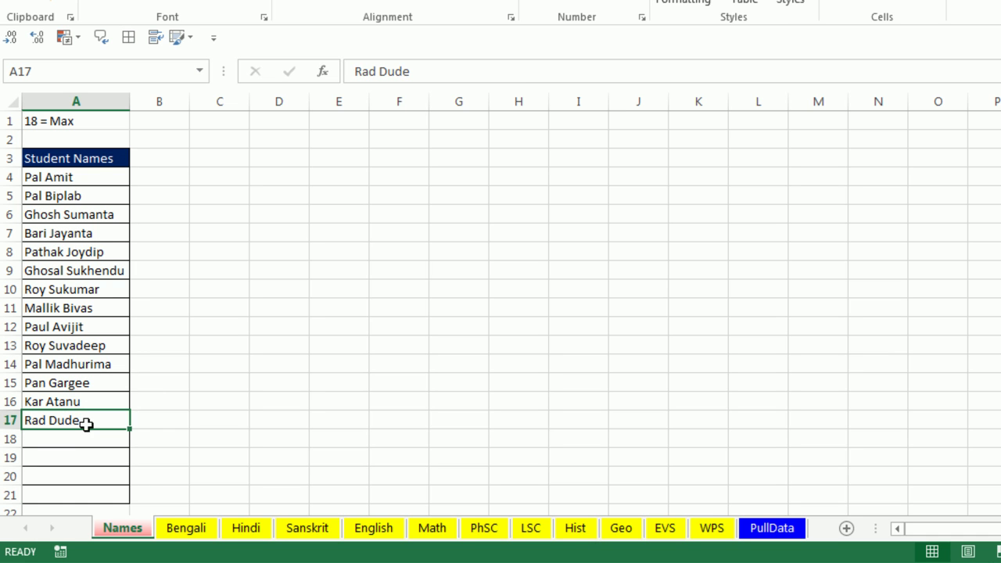
- Check the linked name in A17 on the Bengali sheet, and clear the test student name from A17 on Names
left_click(176, 535)
left_click(94, 422)
left_click(153, 423)
left_click(76, 421)
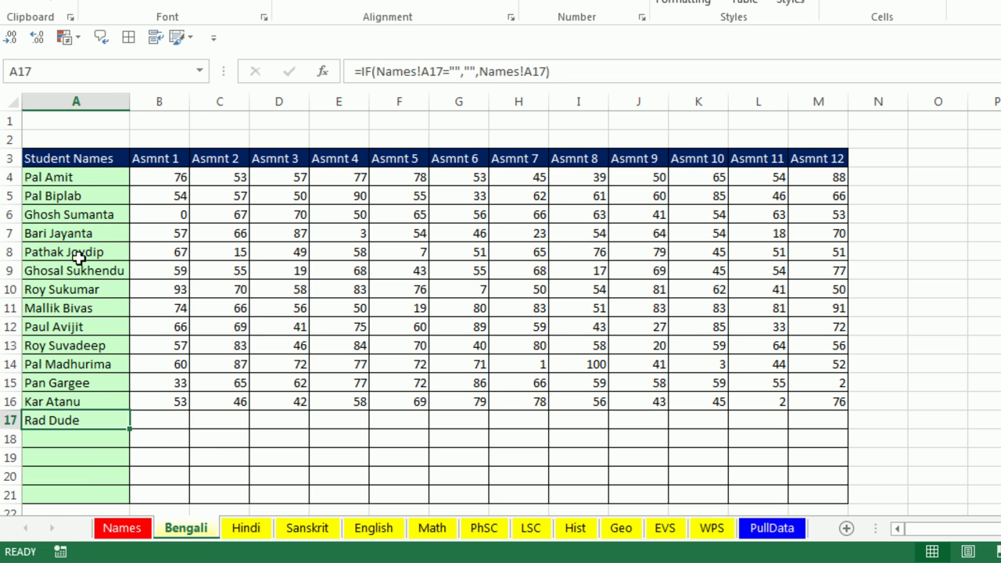
left_click(122, 529)
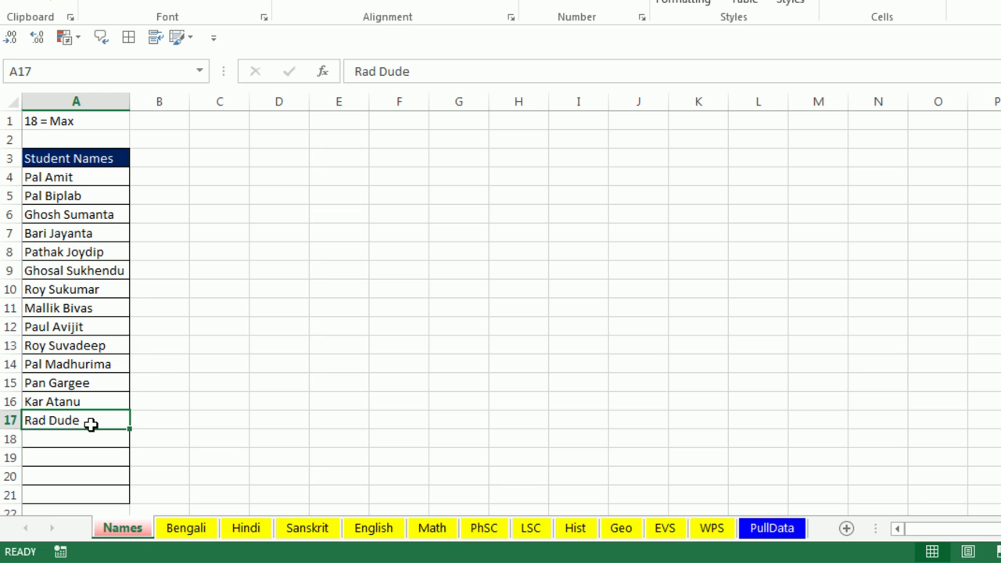
key("Delete")
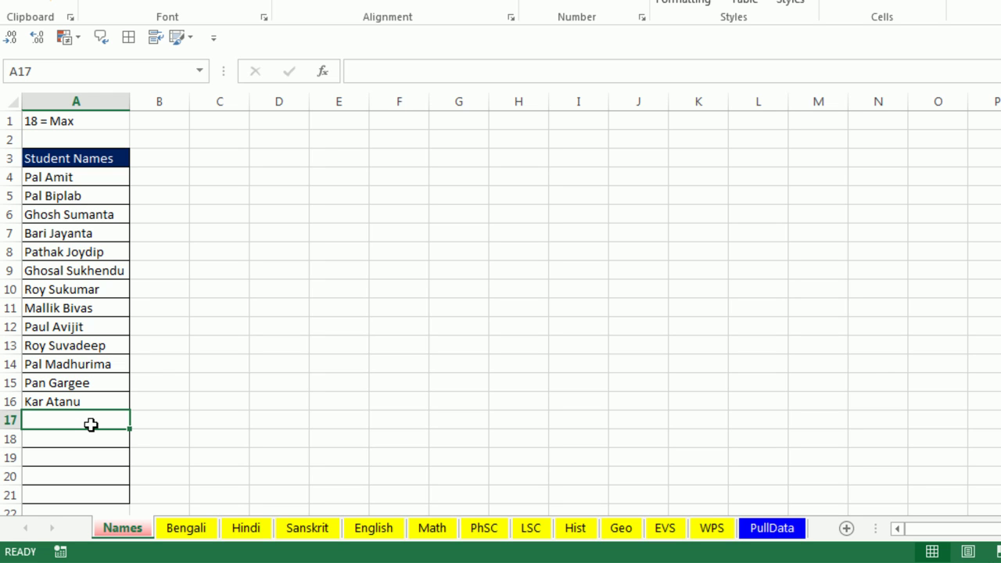
left_click(227, 180)
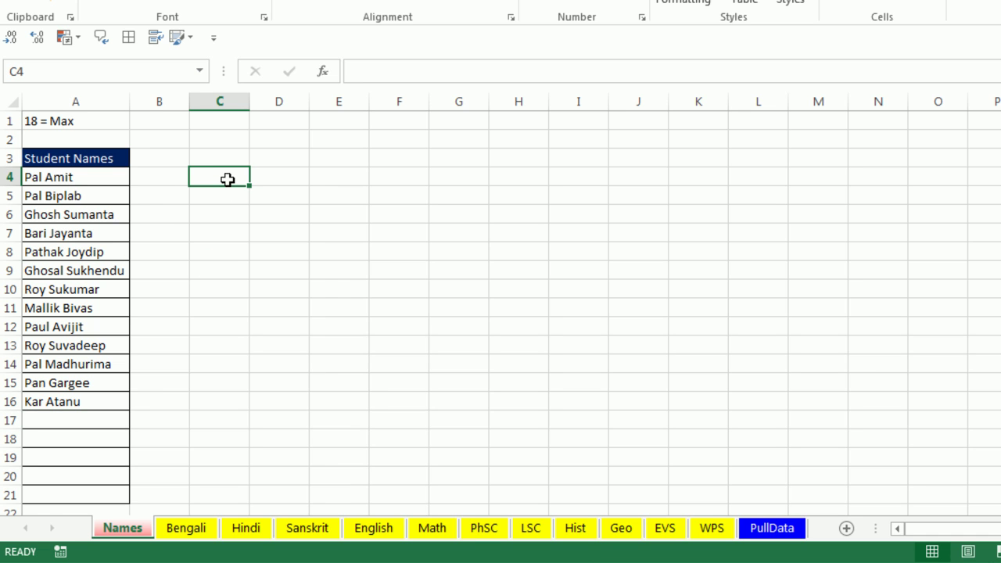
mouse_move(84, 176)
left_mouse_down()
mouse_move(78, 402)
mouse_move(94, 281)
mouse_move(91, 177)
left_mouse_up()
left_click(237, 161)
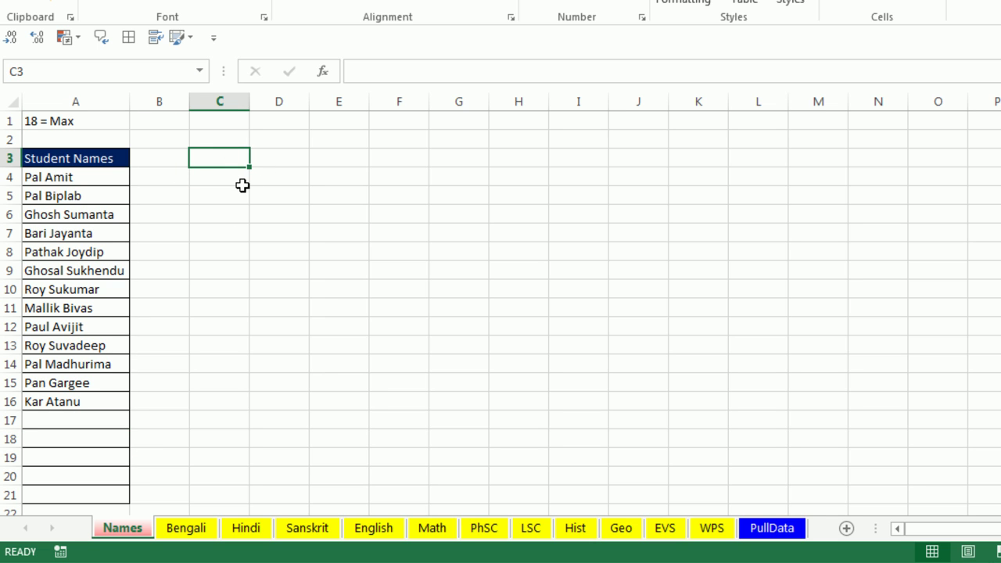
key("alt+m")
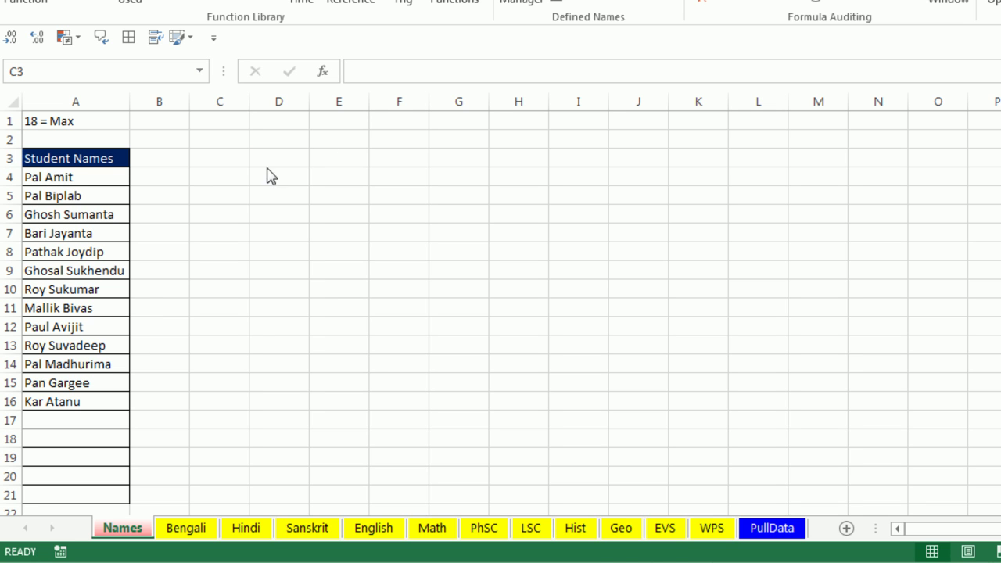
- Start a range formula in cell C4 of the Names sheet with the absolute starting reference =$A$4: and leave its end open
left_click(206, 177)
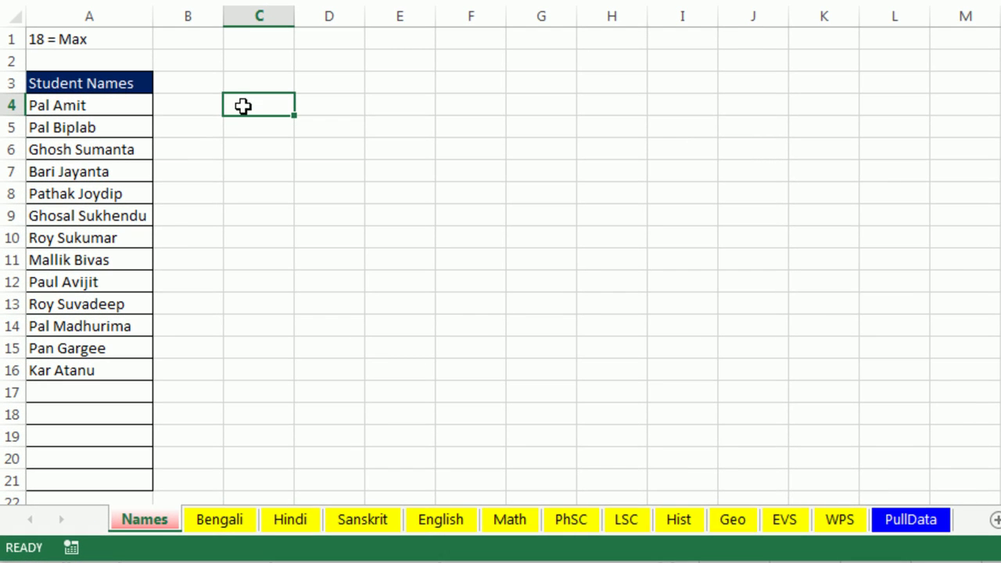
type("=")
left_click(54, 105)
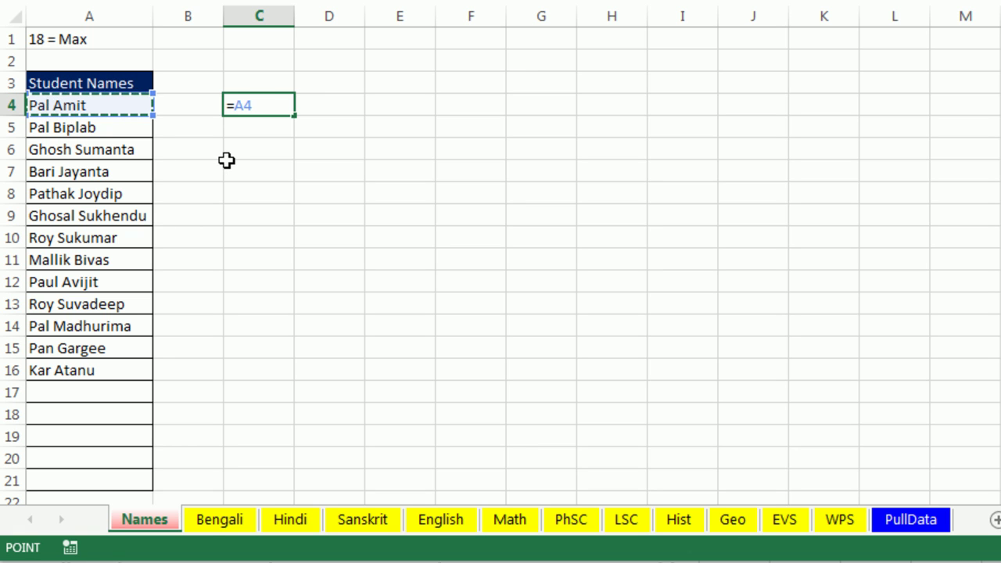
key("F8")
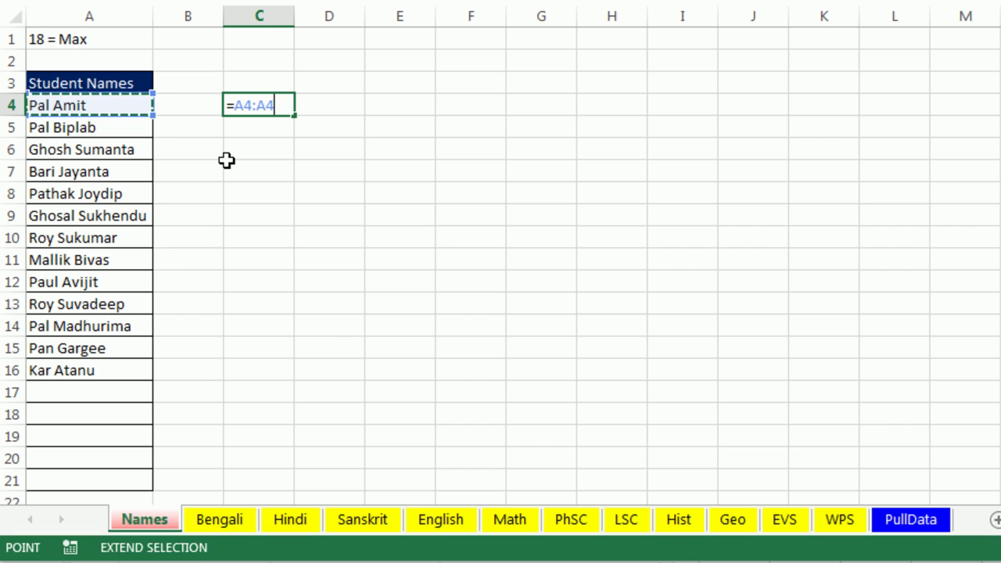
key("BackSpace")
key("BackSpace")
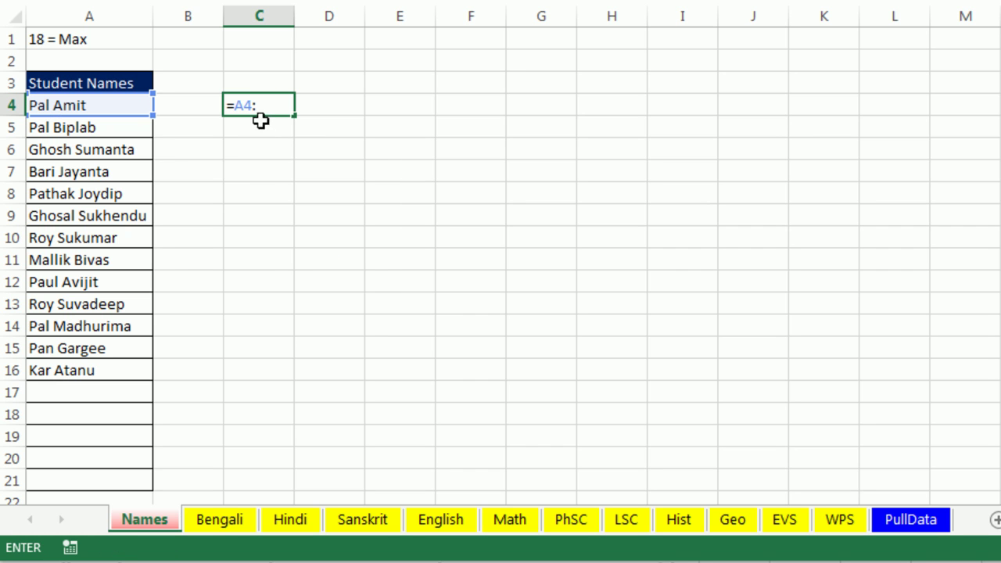
left_click(246, 105)
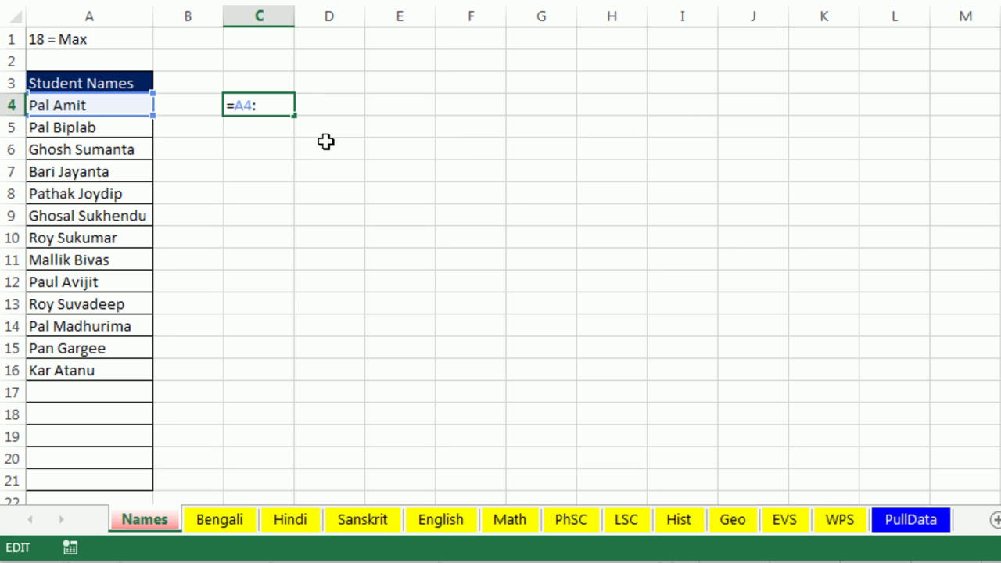
key("F4")
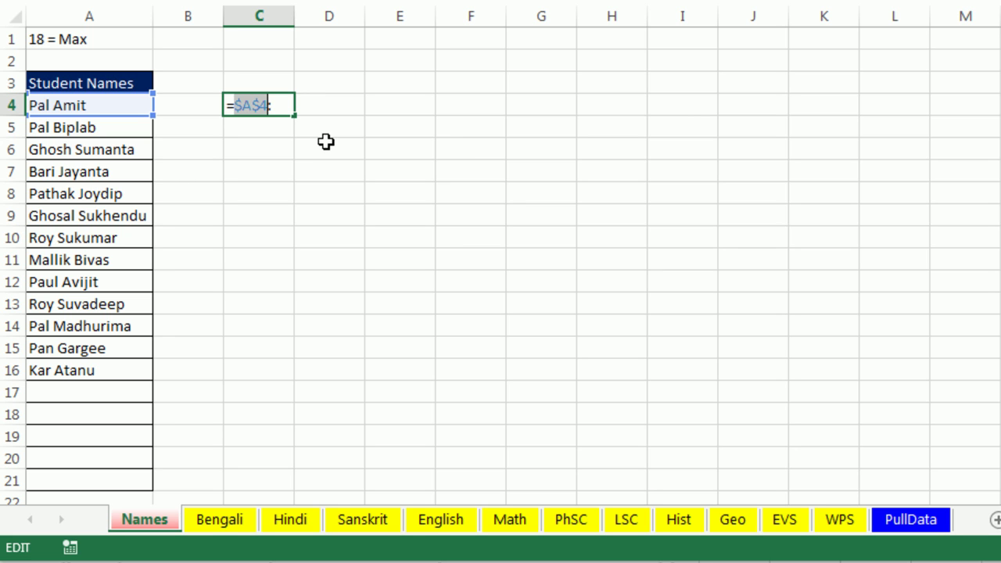
left_click(285, 108)
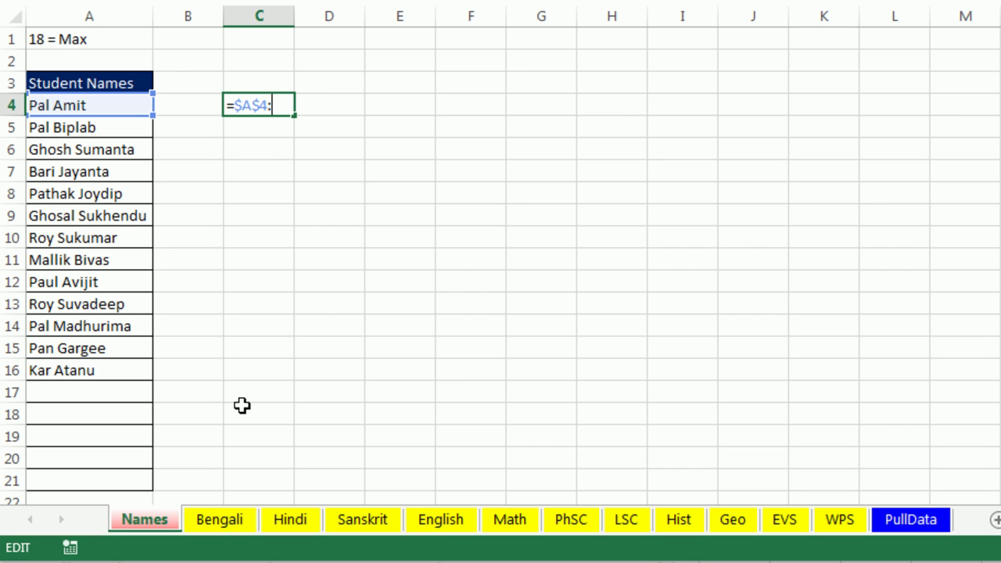
- Continue the C4 formula after the range colon with an INDEX function over the absolute range $A$4:$A$21
type("in")
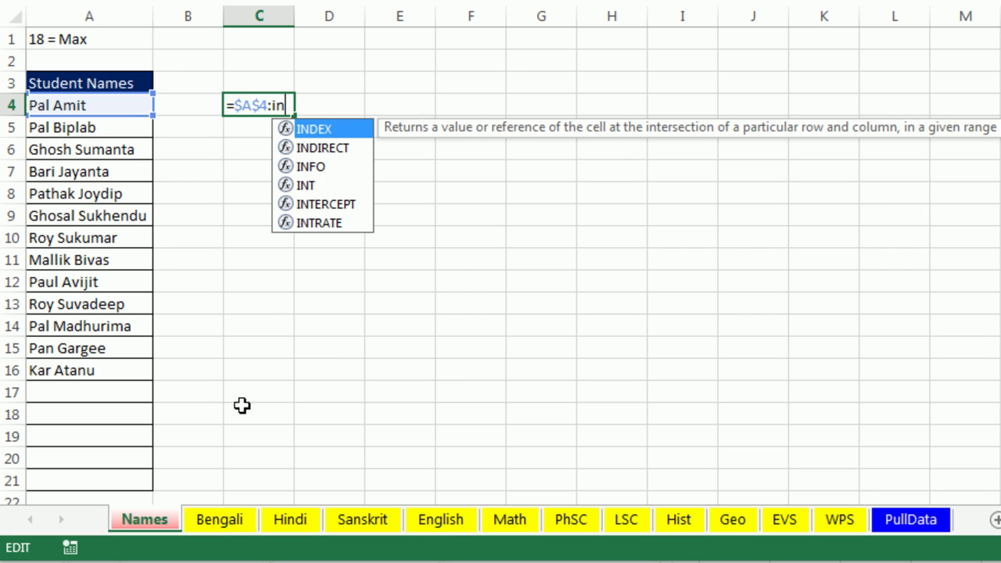
key("Tab")
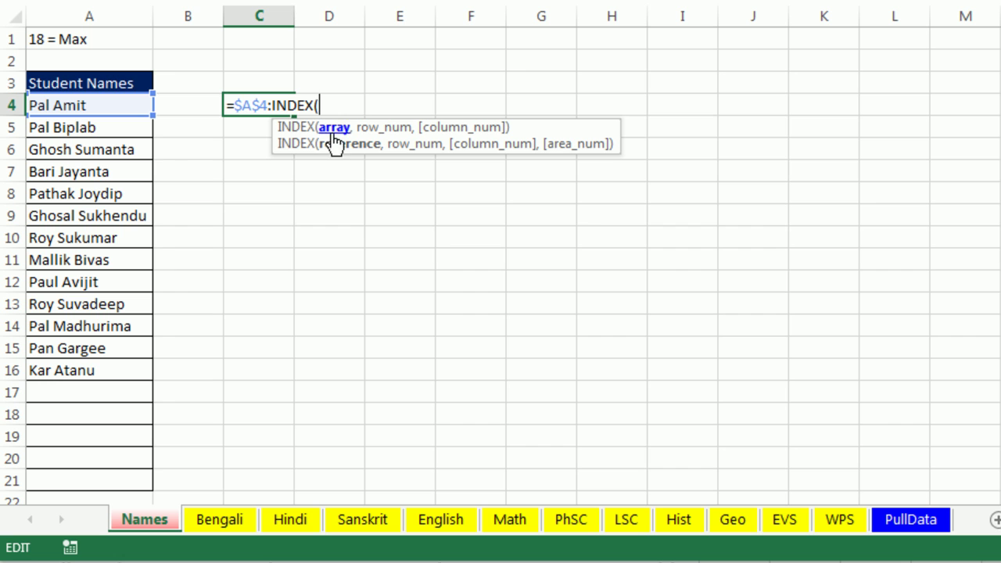
left_click_drag(90, 105, 103, 479)
key("F4")
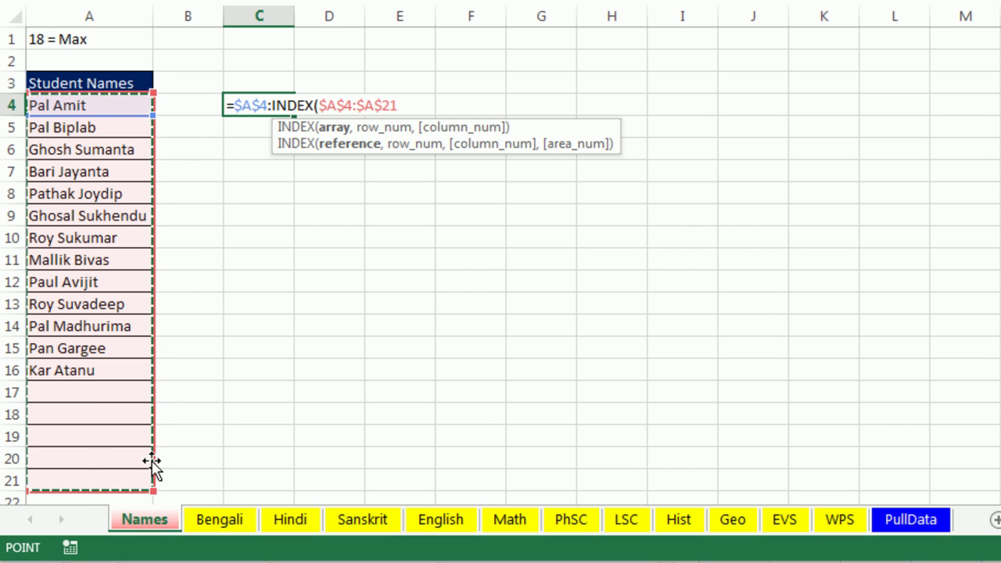
type(",")
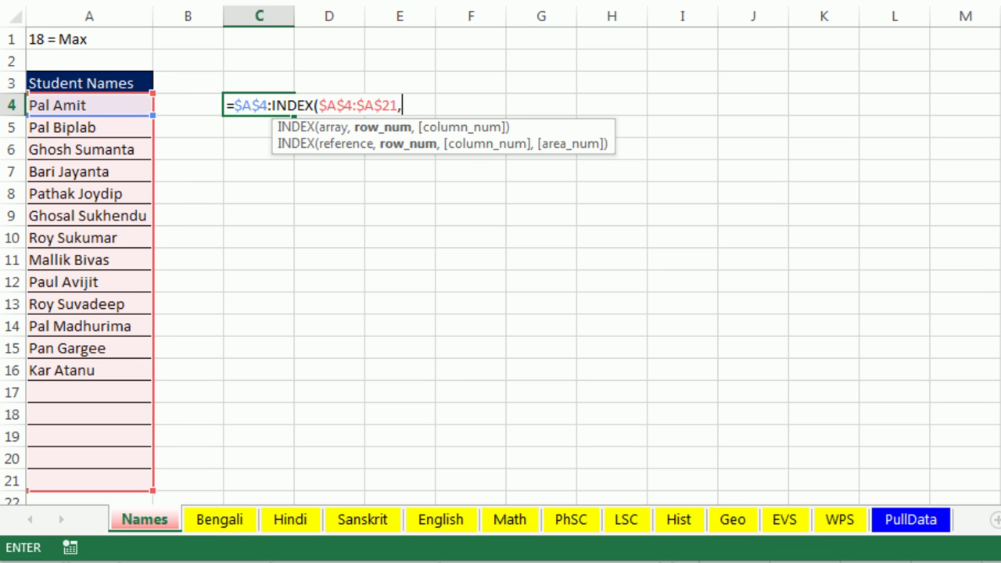
- Nest a MATCH function as the INDEX row number, using "Ω" as its lookup value
type("m")
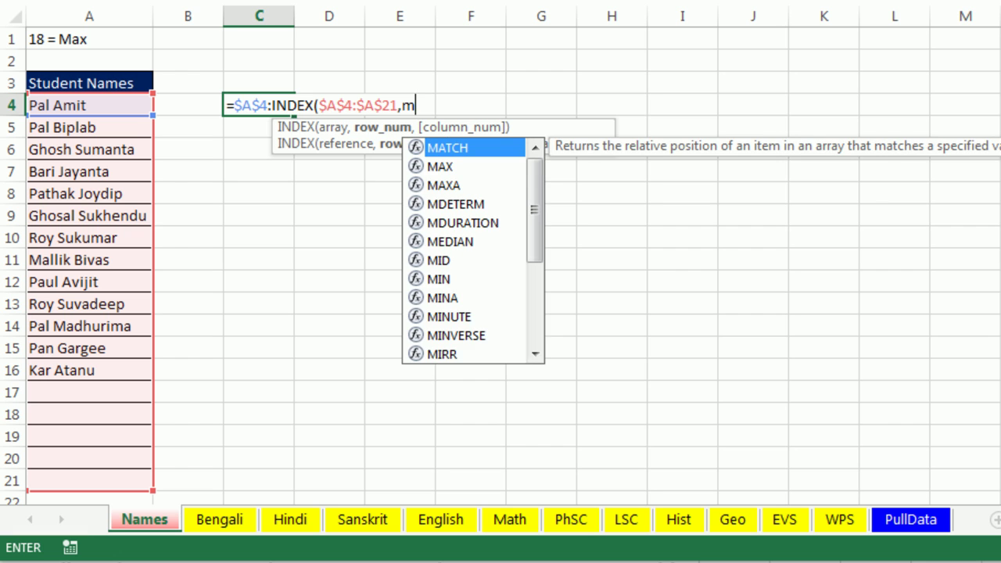
type("atch")
key("Tab")
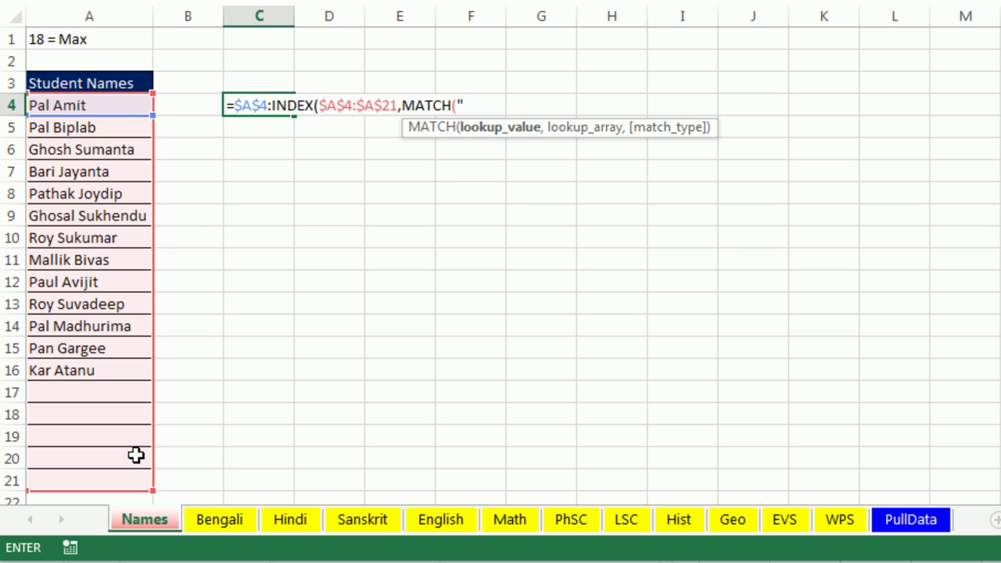
type("\"zzz")
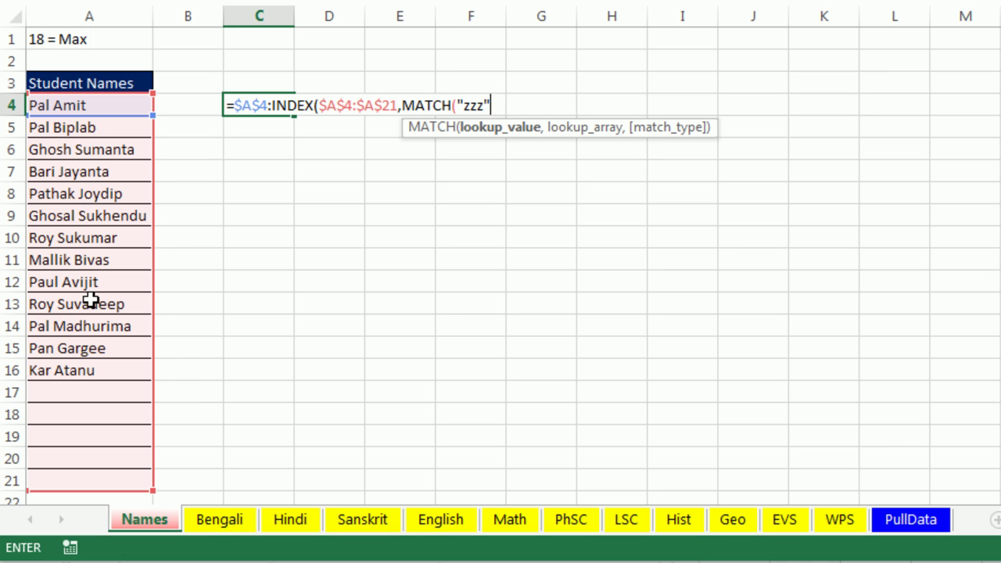
key("BackSpace")
key("BackSpace")
key("BackSpace")
key("BackSpace")
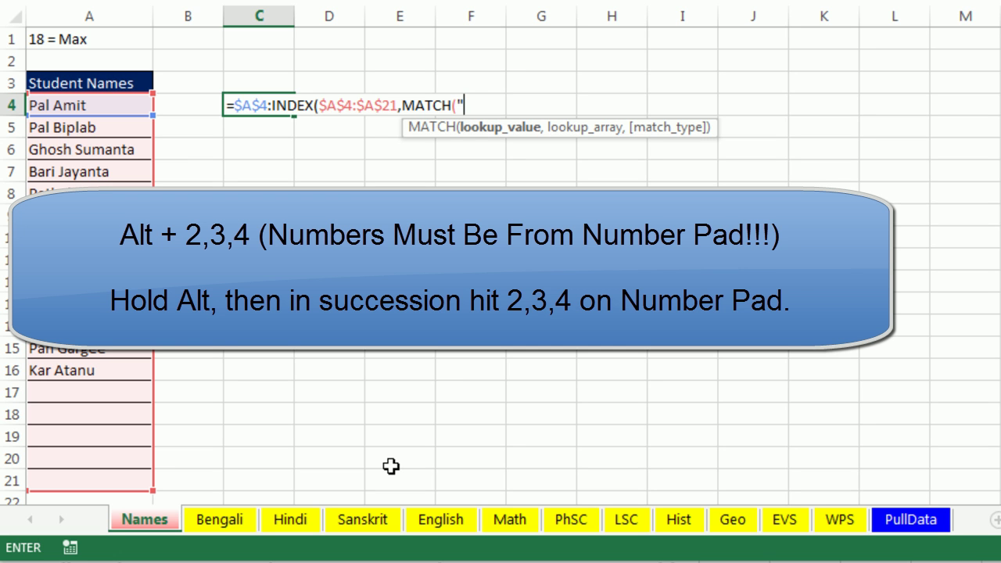
type("Ω")
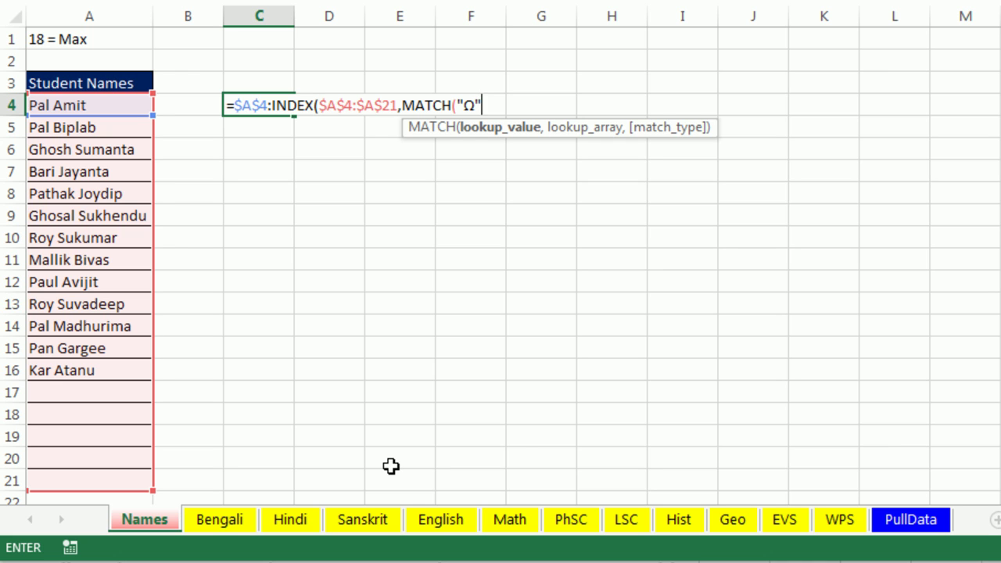
- Set the MATCH lookup array to $A$4:$A$21, omit the match type, and close both functions
type(",")
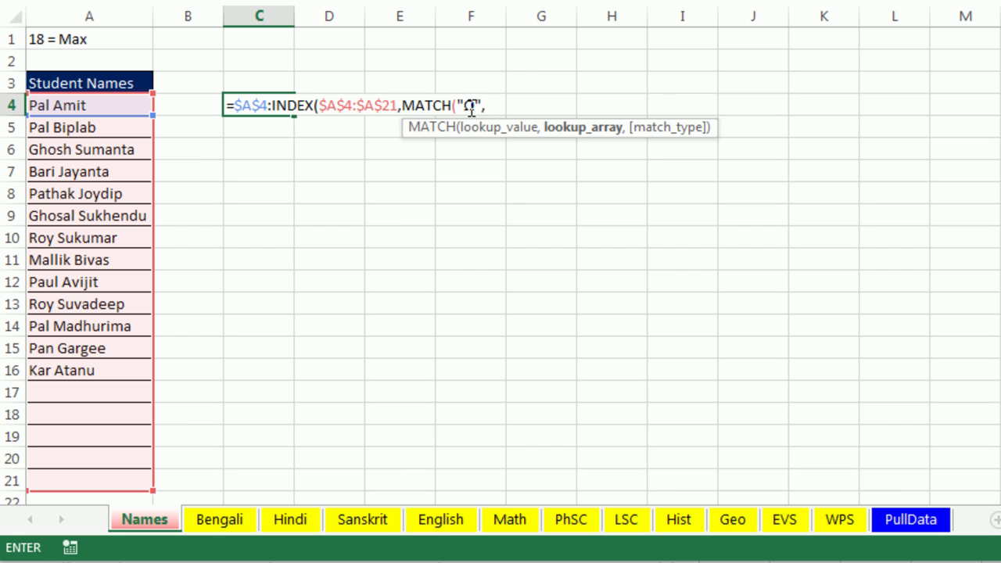
left_click_drag(107, 102, 105, 477)
key("F4")
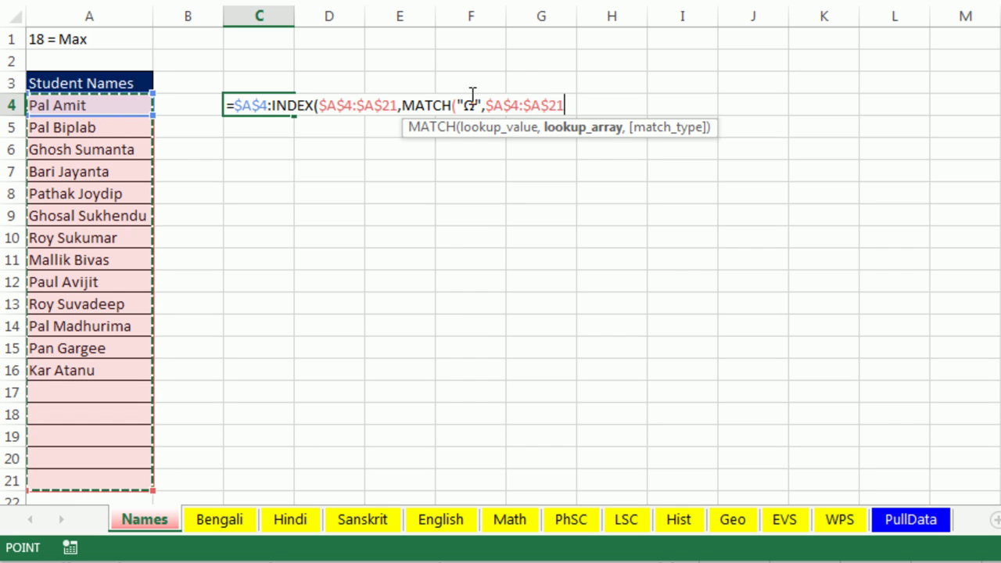
type(",")
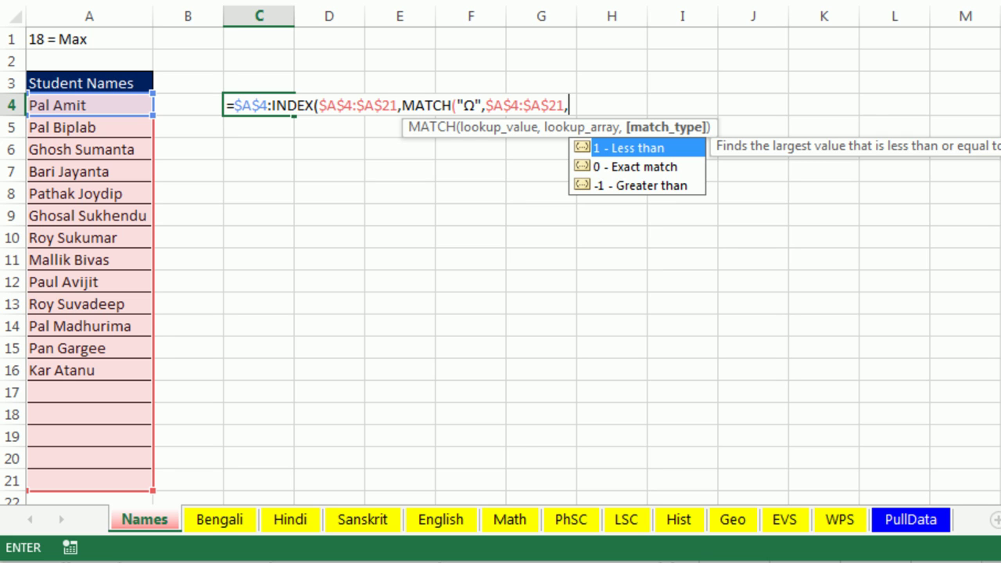
key("BackSpace")
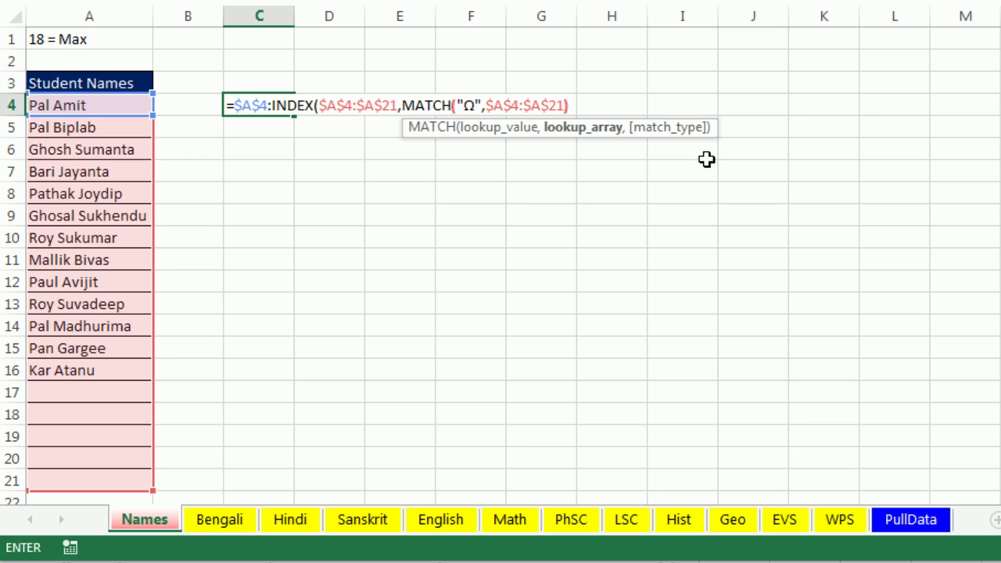
double_click(468, 105)
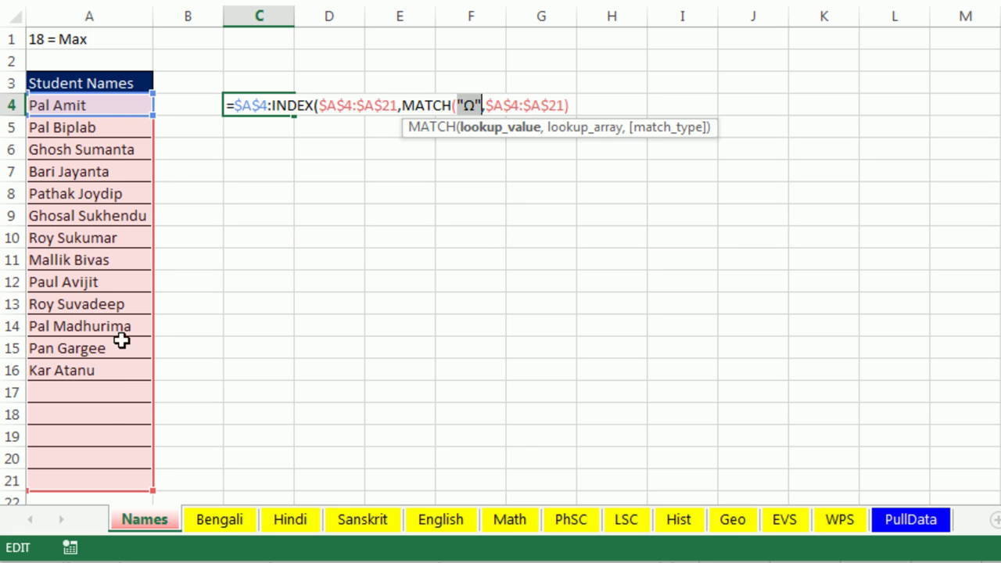
left_click(571, 107)
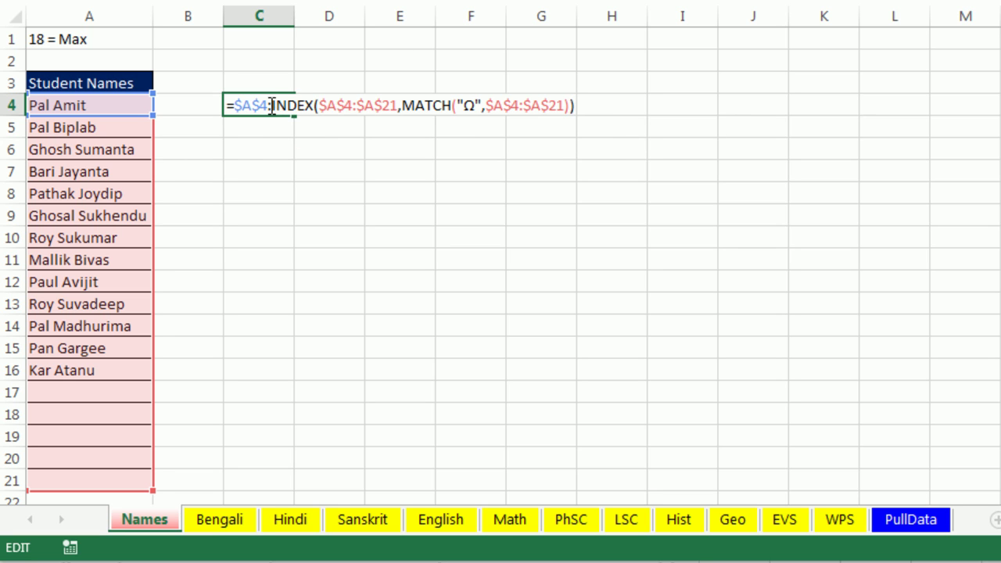
- Evaluate only the INDEX part of the C4 formula in place, and restore the formula text
left_click_drag(272, 106, 747, 107)
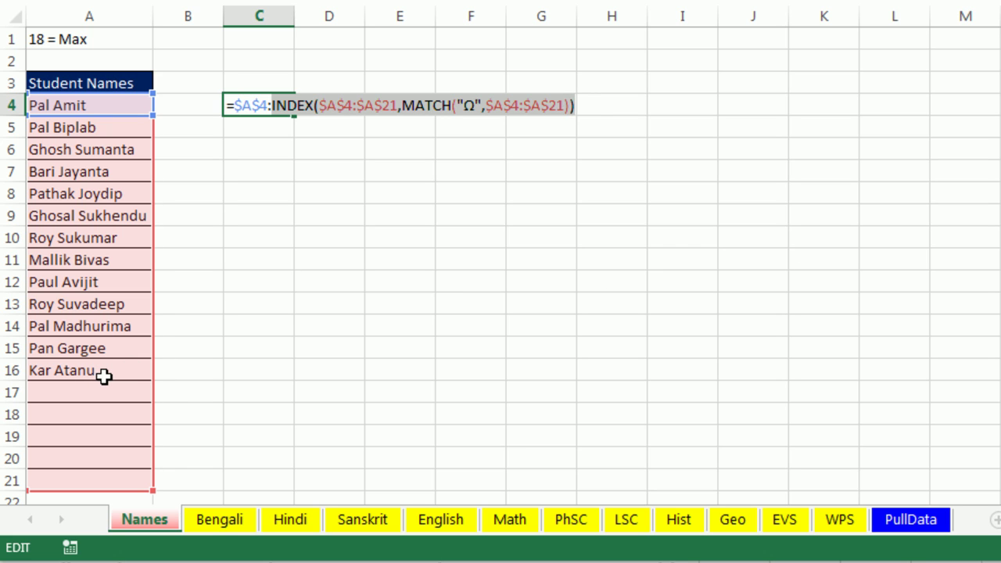
key("F9")
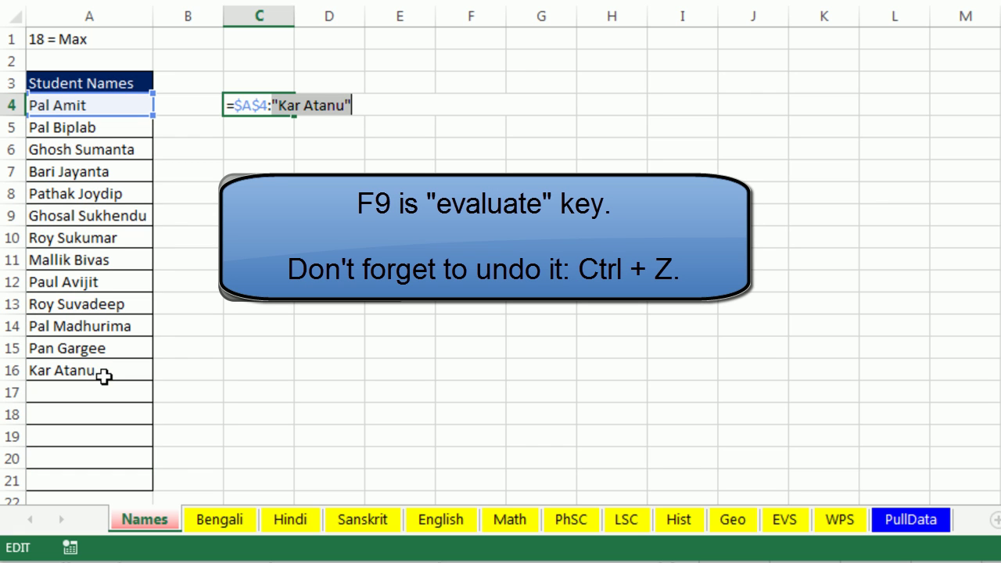
key("ctrl+z")
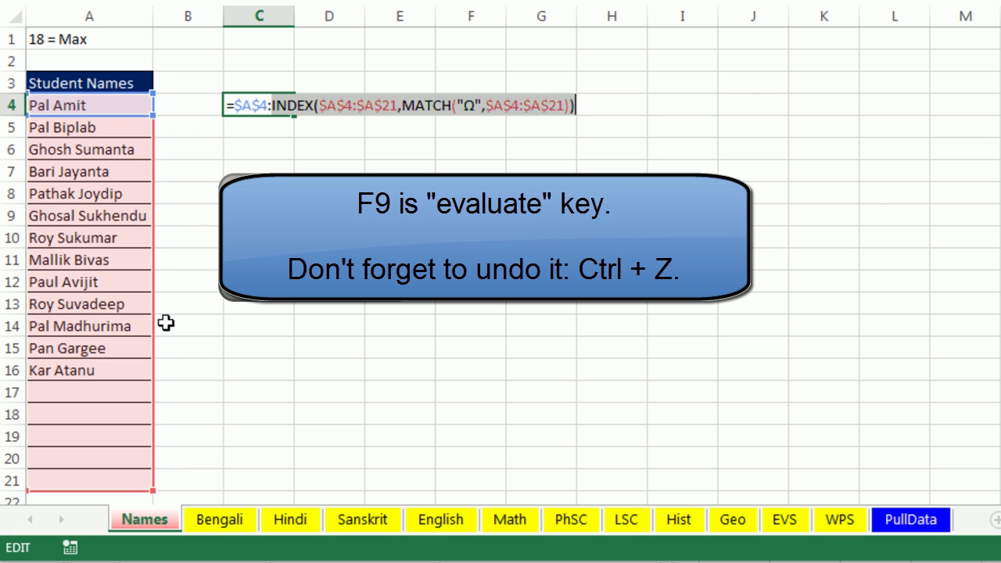
left_click(272, 105)
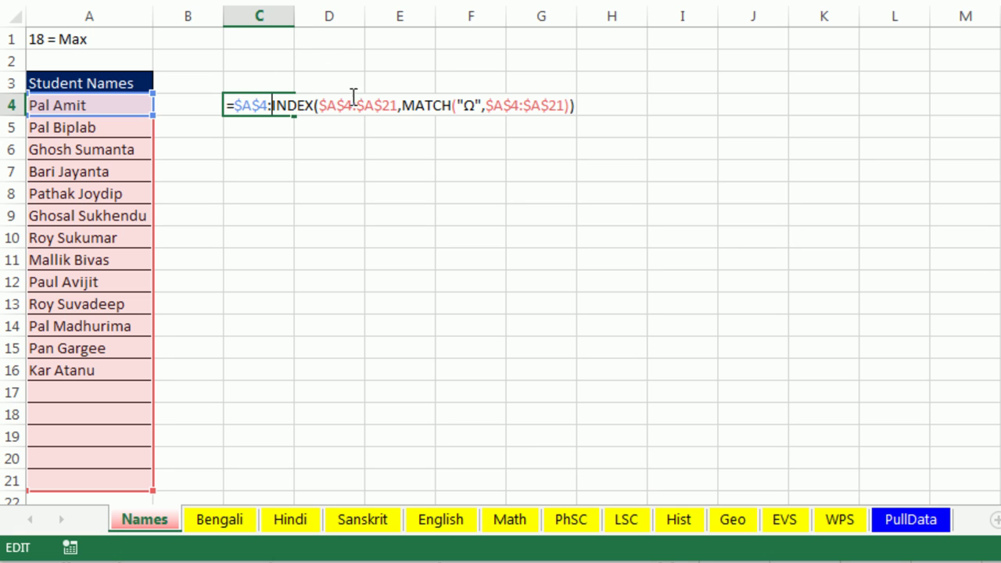
- Evaluate the complete range expression in C4, restore it, and enter =$A$4:INDEX($A$4:$A$21,MATCH("Ω",$A$4:$A$21))
left_click_drag(237, 105, 691, 127)
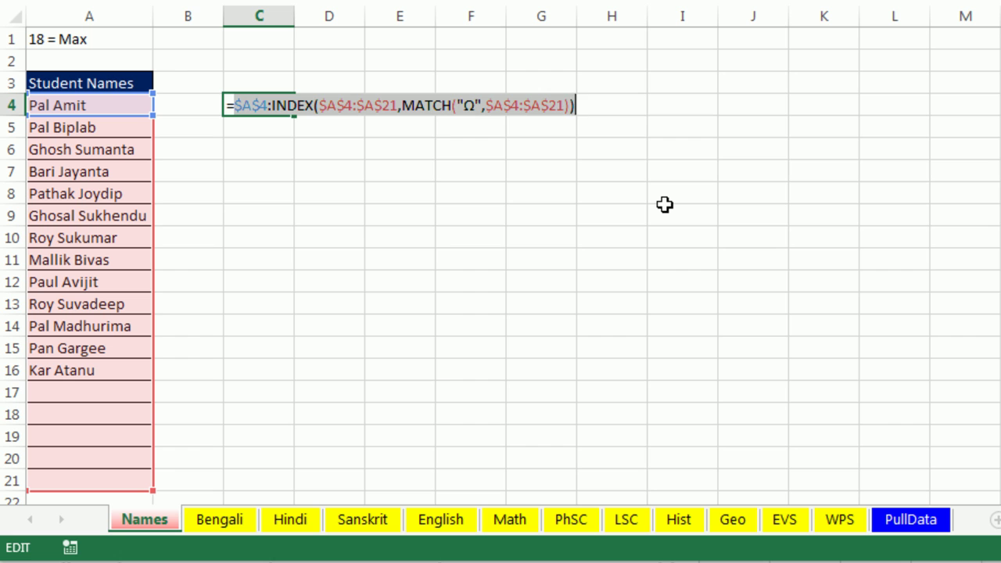
key("F9")
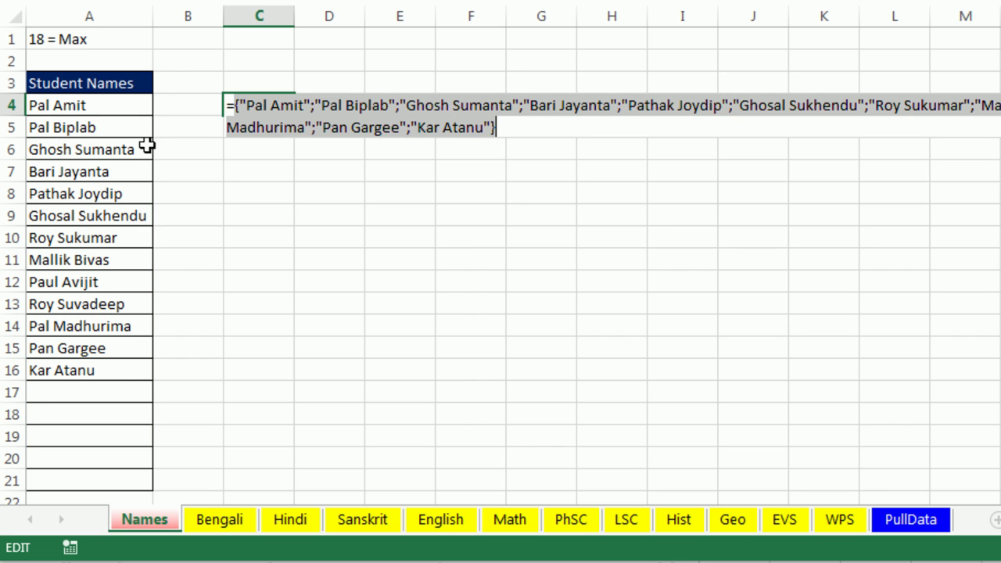
key("ctrl+z")
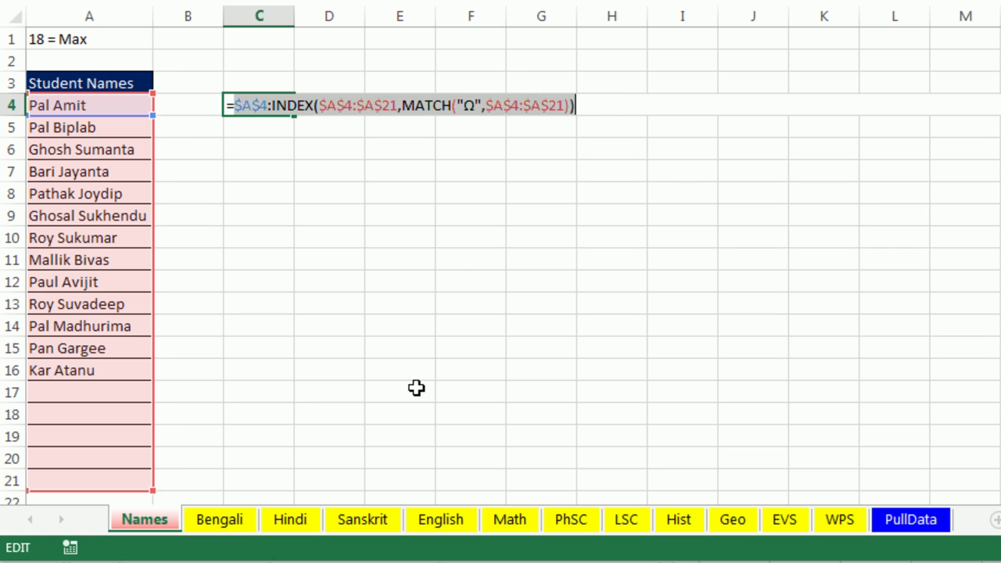
key("Return")
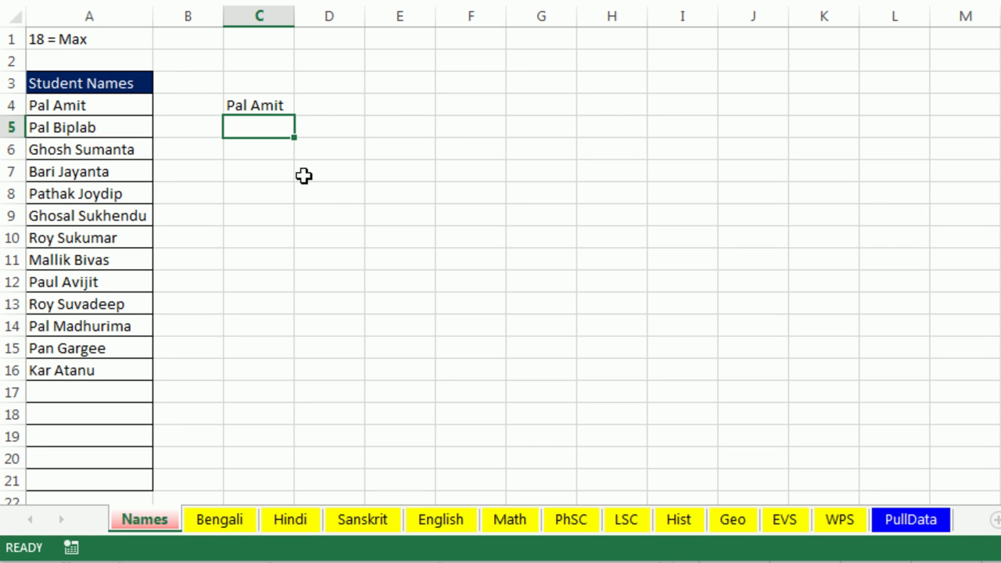
- Test the C4 range formula by evaluating it with a temporary entry asAS in A17, and clear that entry
left_click(83, 392)
type("asAS")
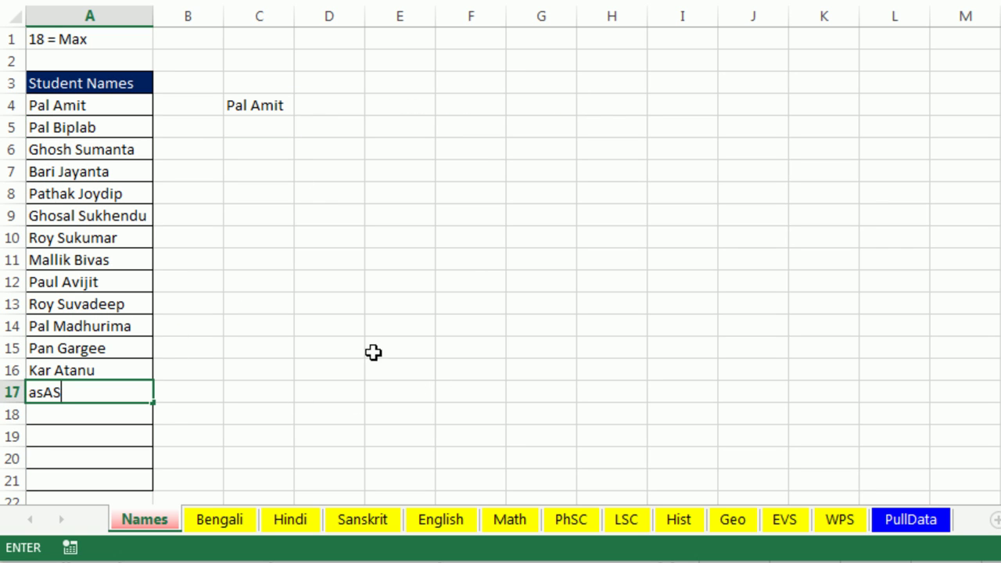
left_click(371, 352)
double_click(267, 108)
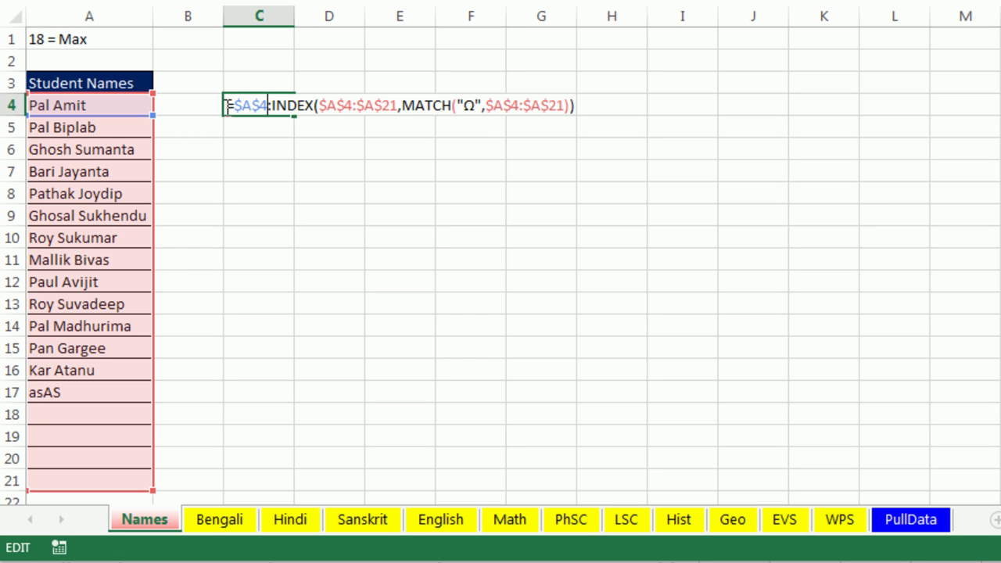
left_click_drag(229, 108, 898, 137)
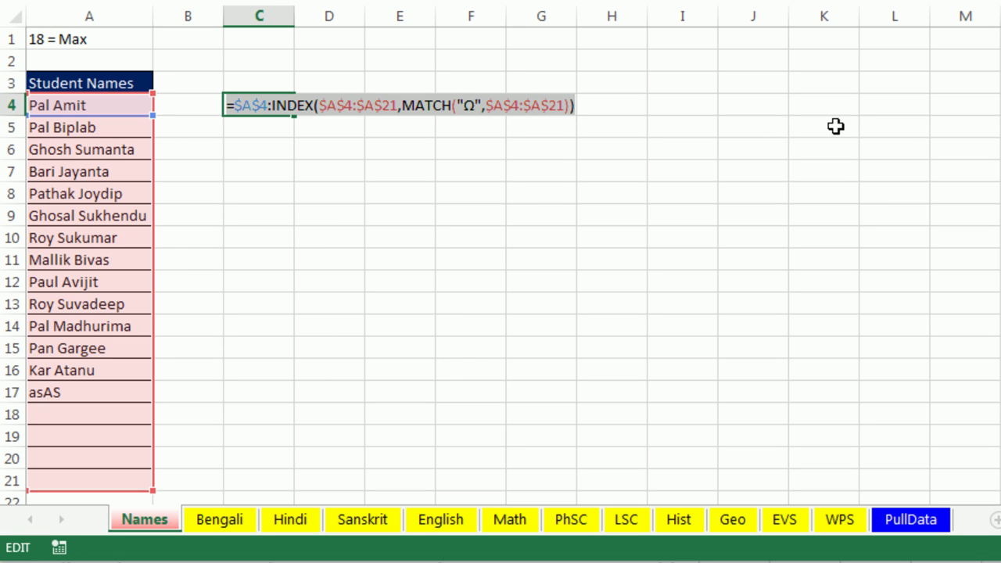
key("F9")
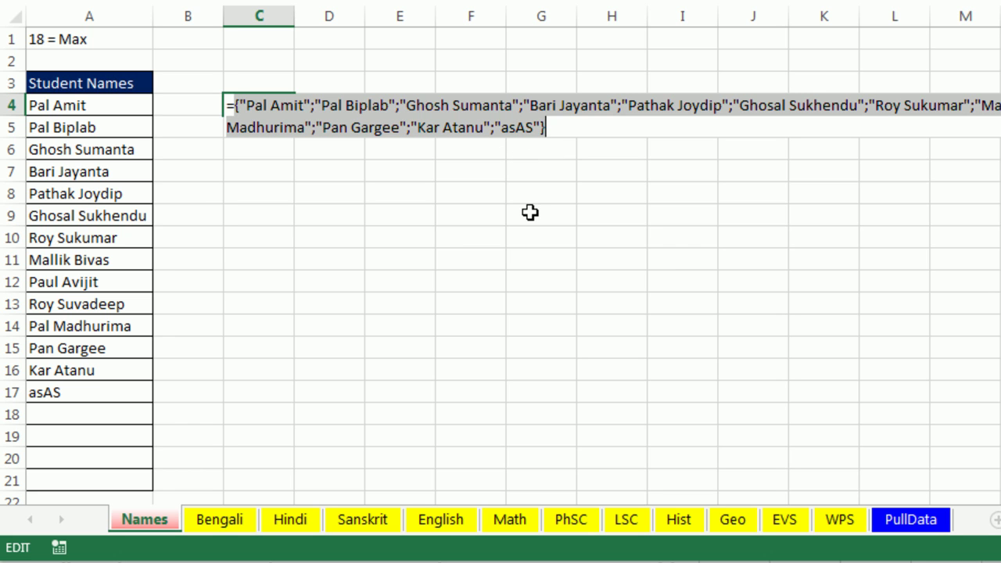
left_click(50, 391)
key("Delete")
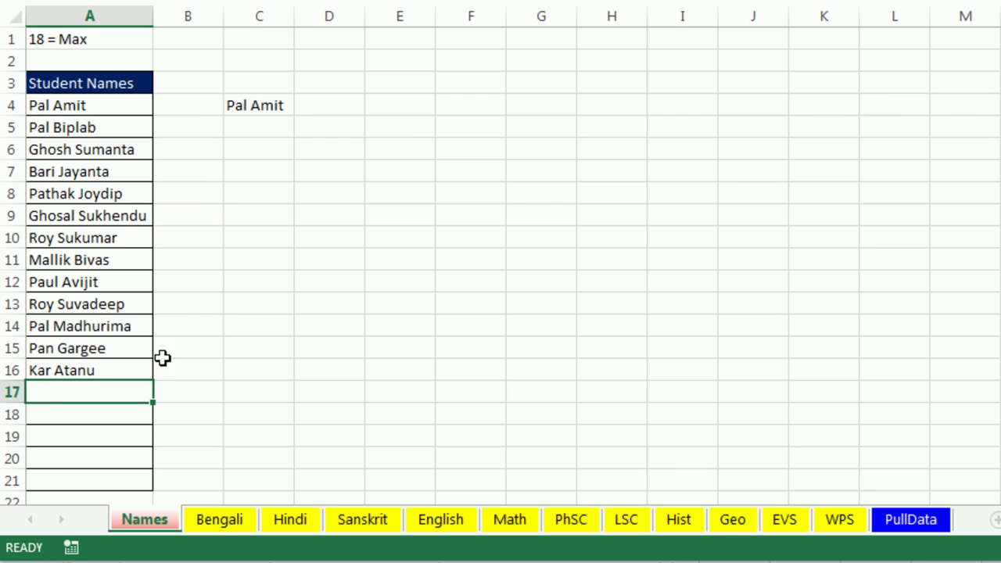
- Copy the full text of the range formula in C4 and leave the cell with the formula intact
double_click(249, 111)
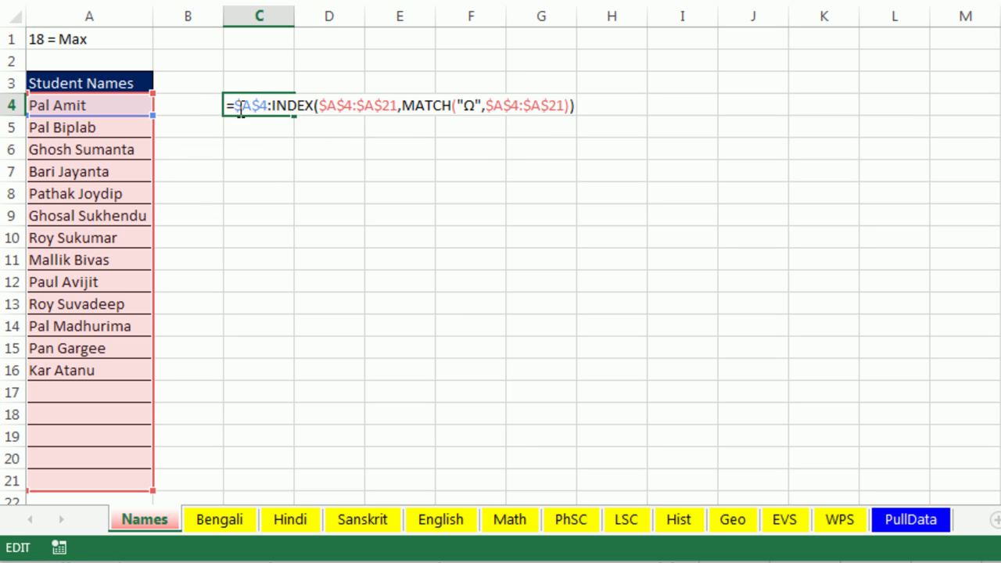
left_click_drag(226, 105, 645, 113)
key("ctrl+c")
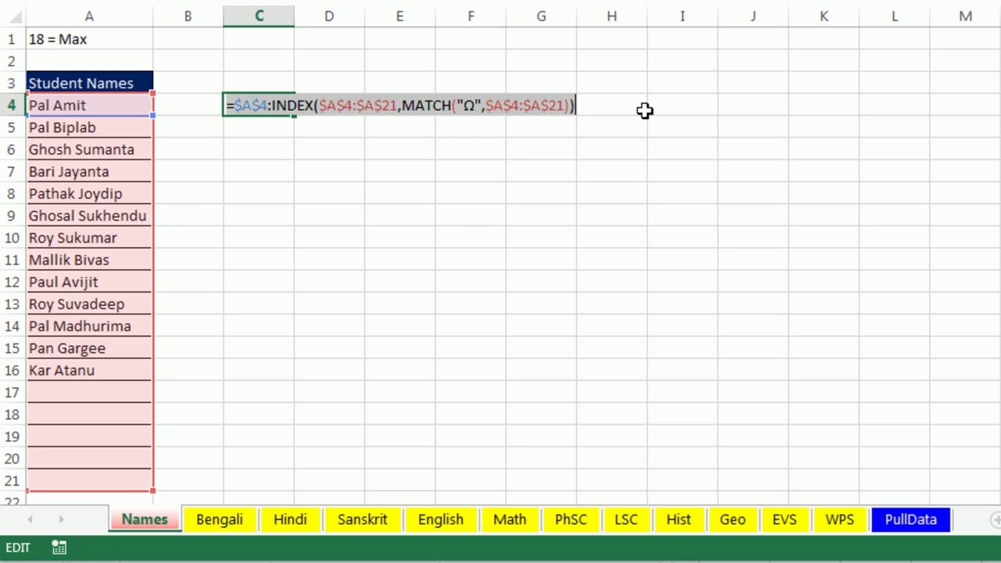
key("Return")
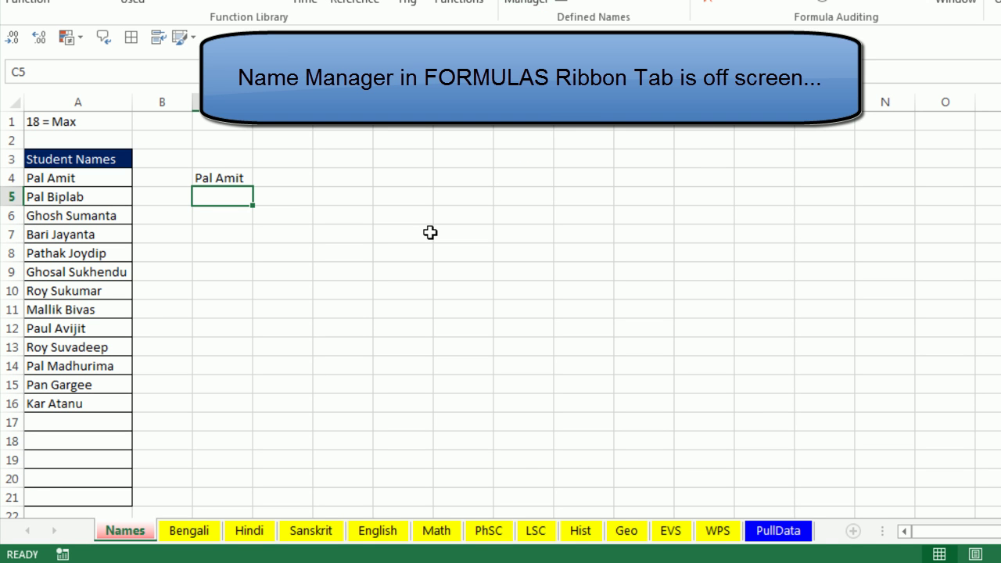
- Define the workbook name StudentNames referring to =$A$4:INDEX($A$4:$A$21,MATCH("Ω",$A$4:$A$21))
key("ctrl+F3")
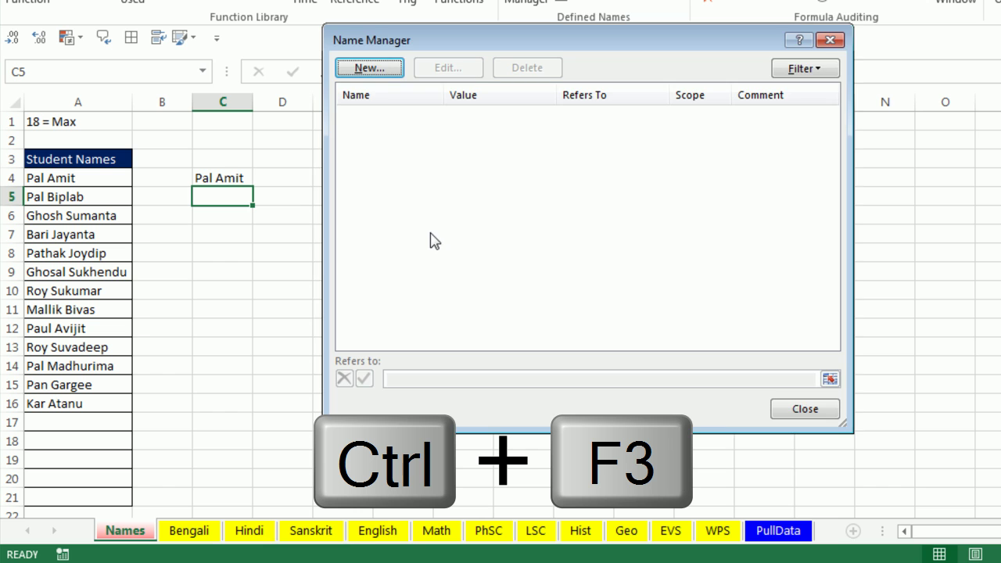
left_click(376, 70)
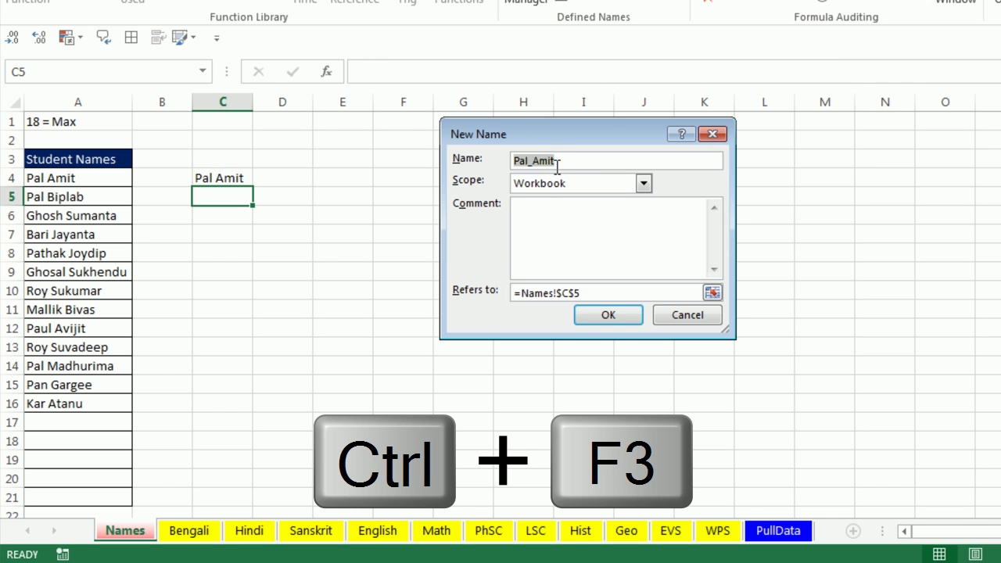
type("StudentNames")
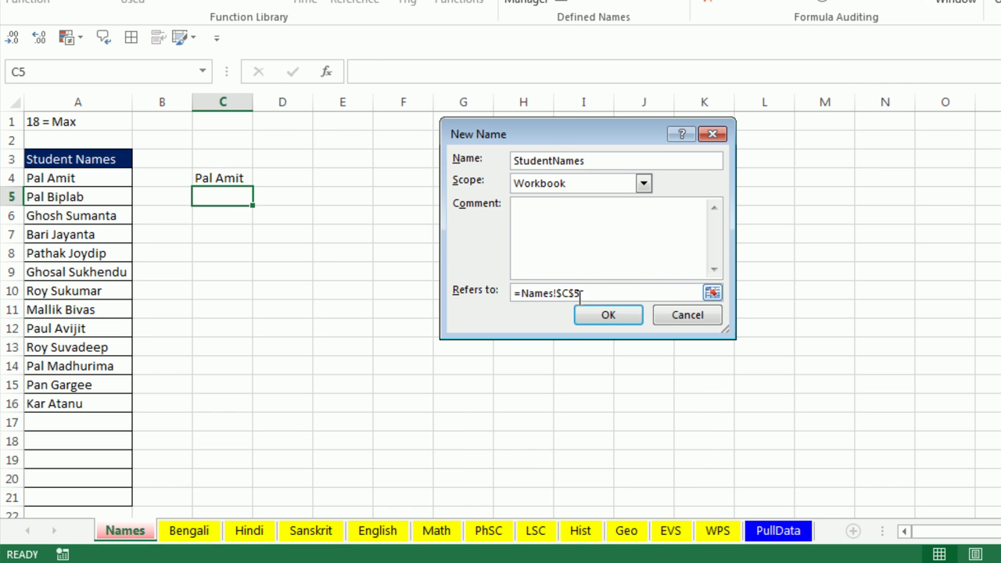
left_click_drag(604, 294, 518, 294)
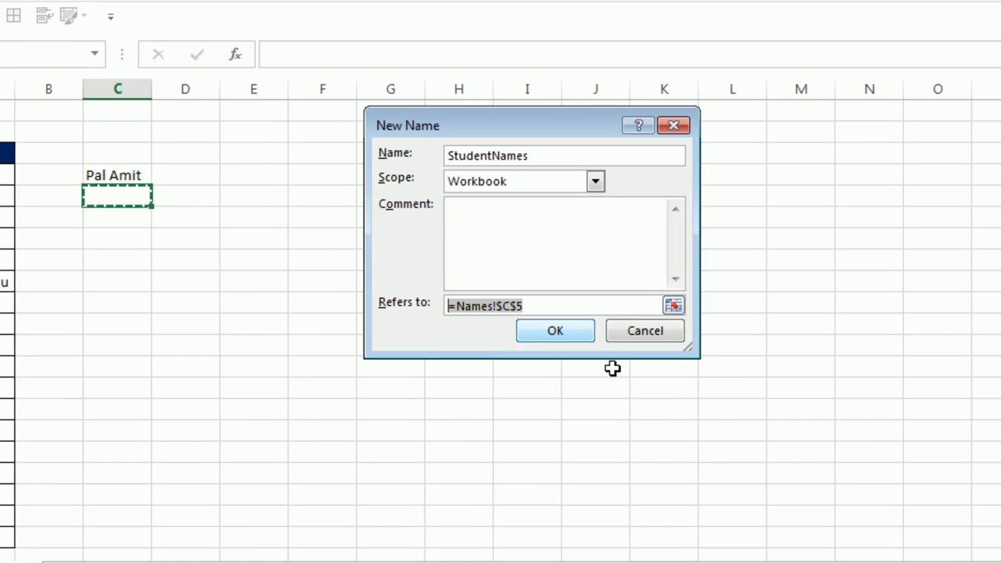
left_click_drag(648, 379, 943, 430)
left_click(479, 374)
left_click_drag(479, 373, 315, 371)
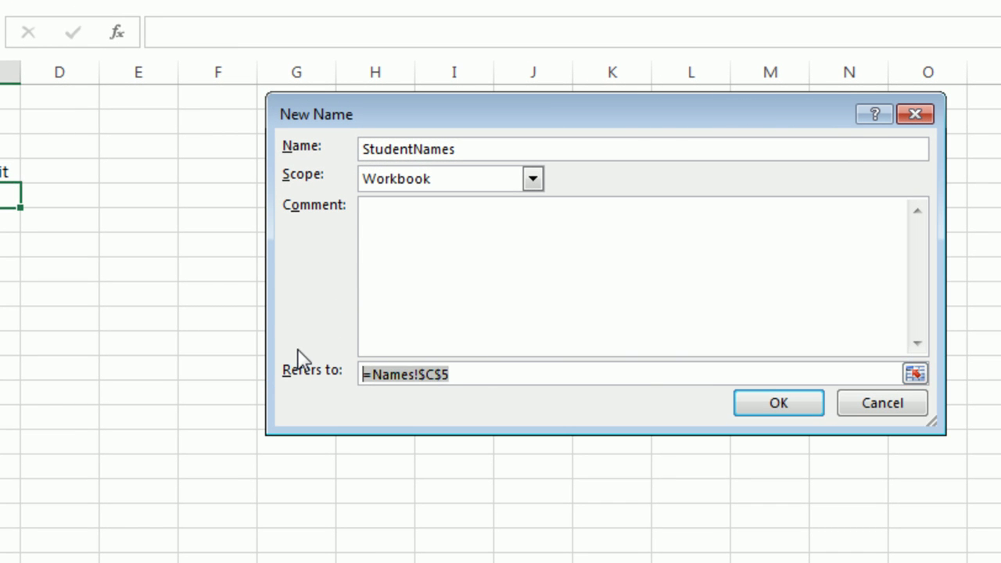
key("BackSpace")
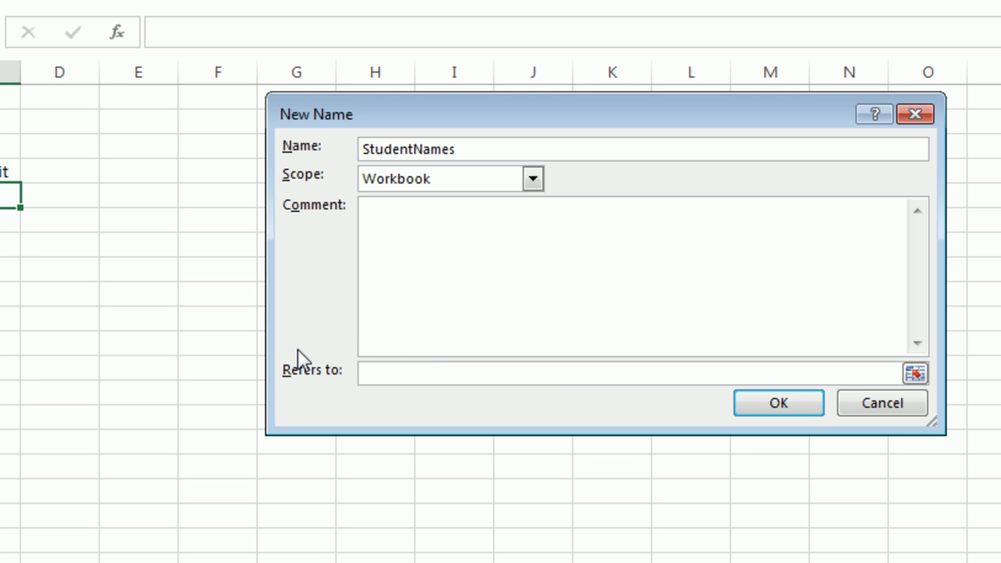
key("ctrl+v")
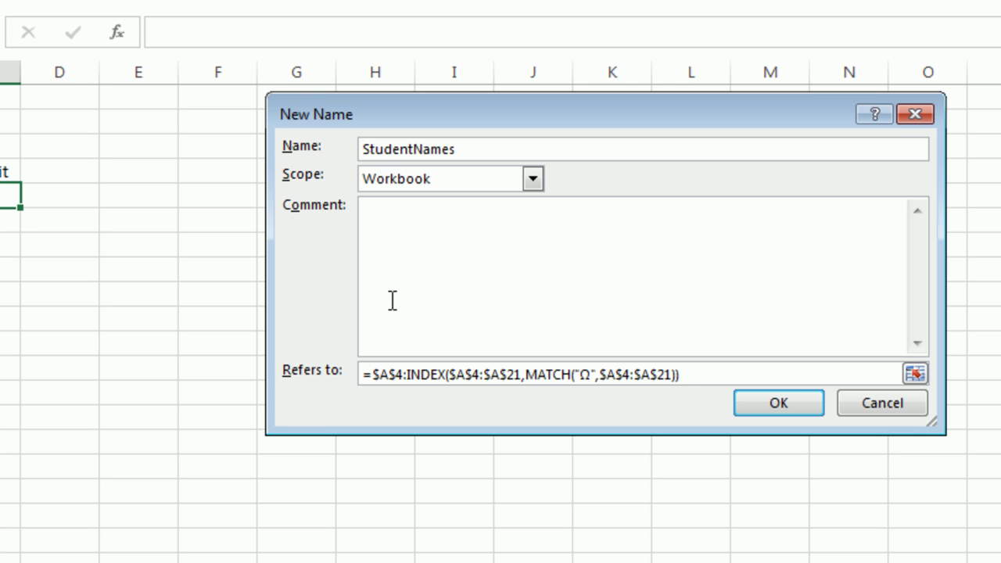
left_click(772, 404)
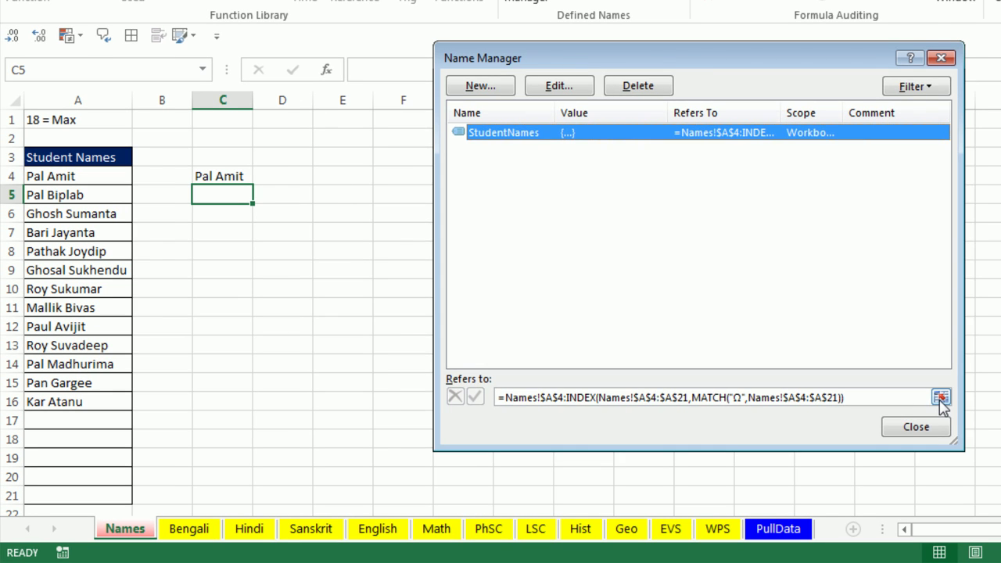
- Check which cells the StudentNames range covers on the Names sheet, and close the Name Manager
left_click(941, 398)
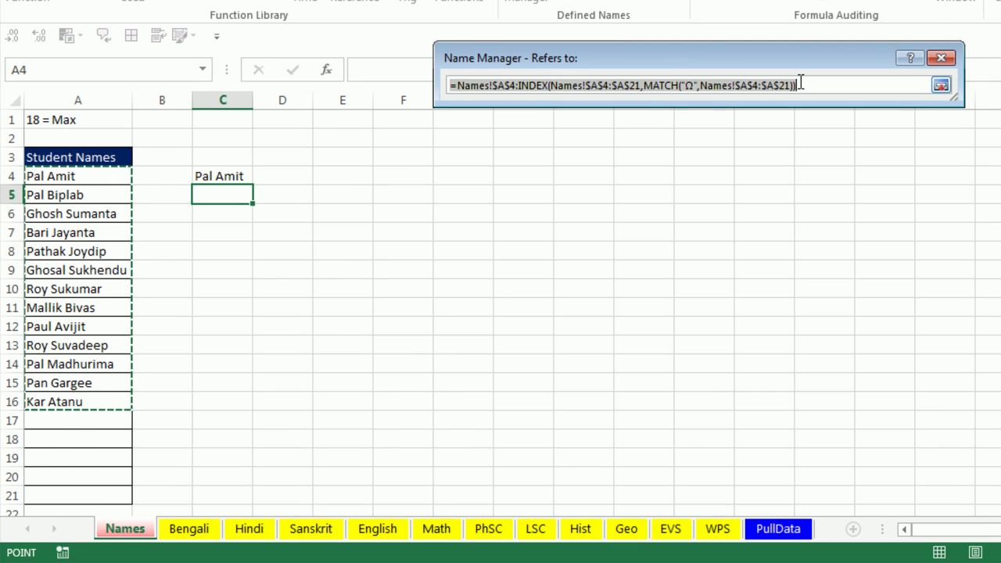
left_click(941, 86)
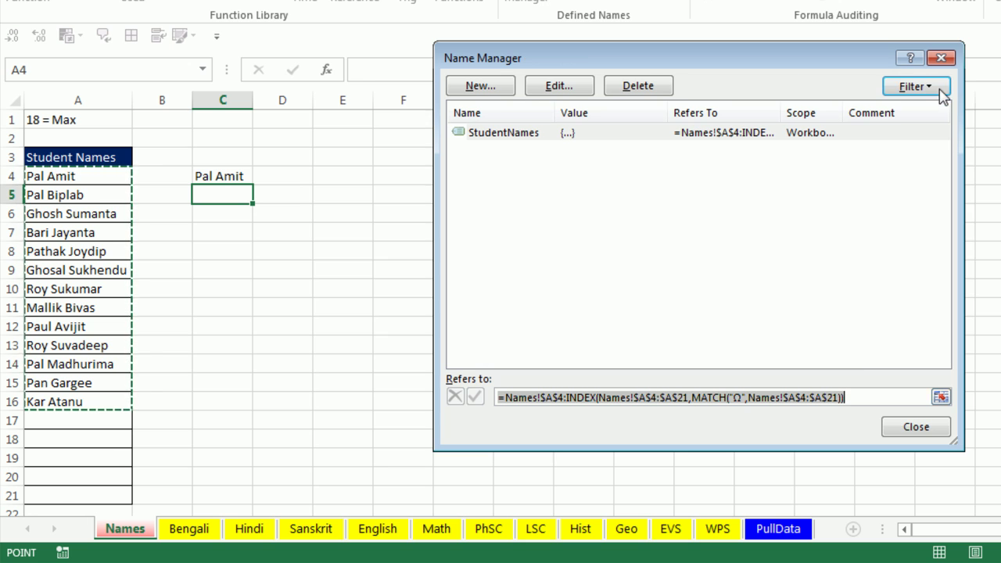
left_click(907, 429)
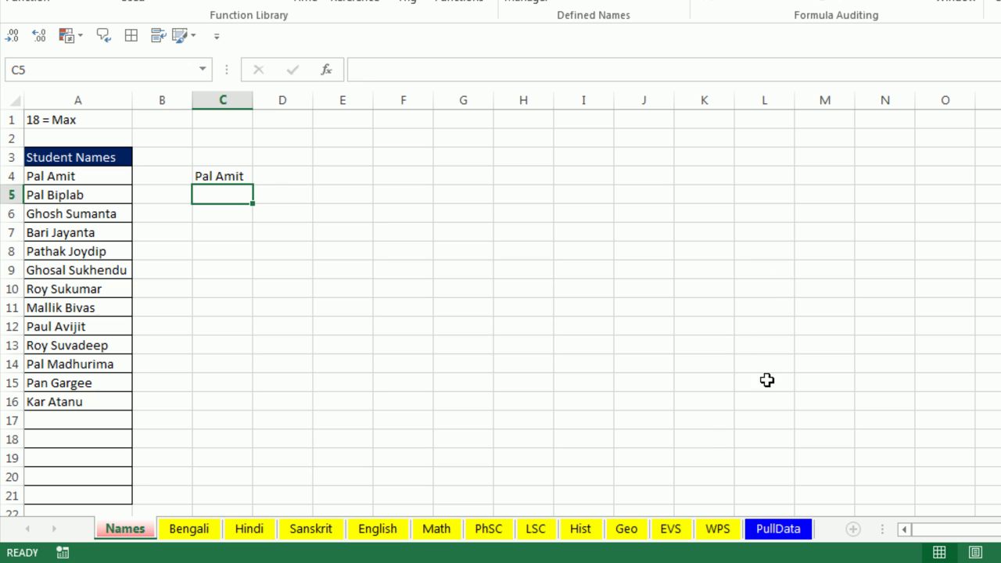
- Add list data validation to cell B1 of the PullData sheet with =StudentNames as the source
left_click(778, 529)
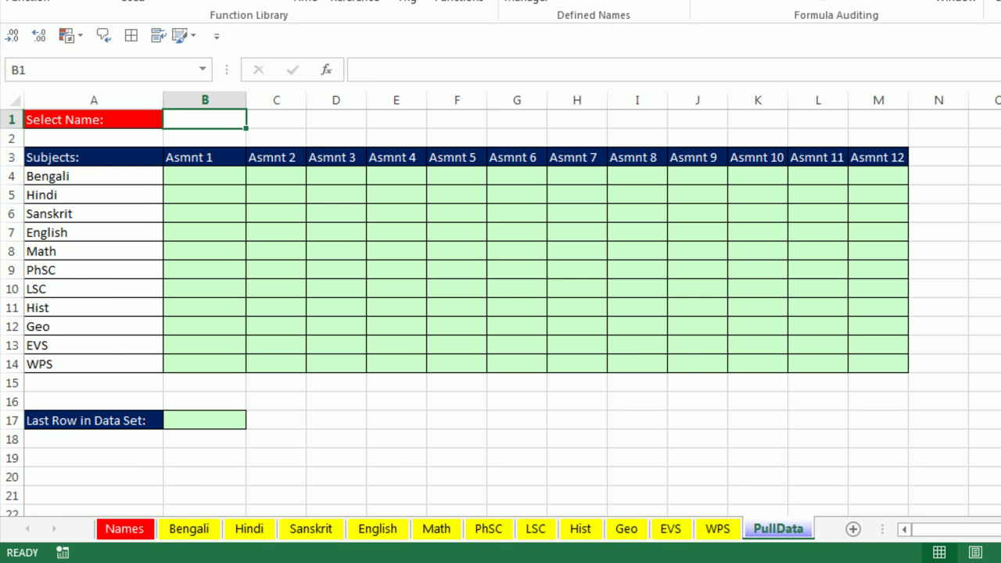
key("alt+d")
key("l")
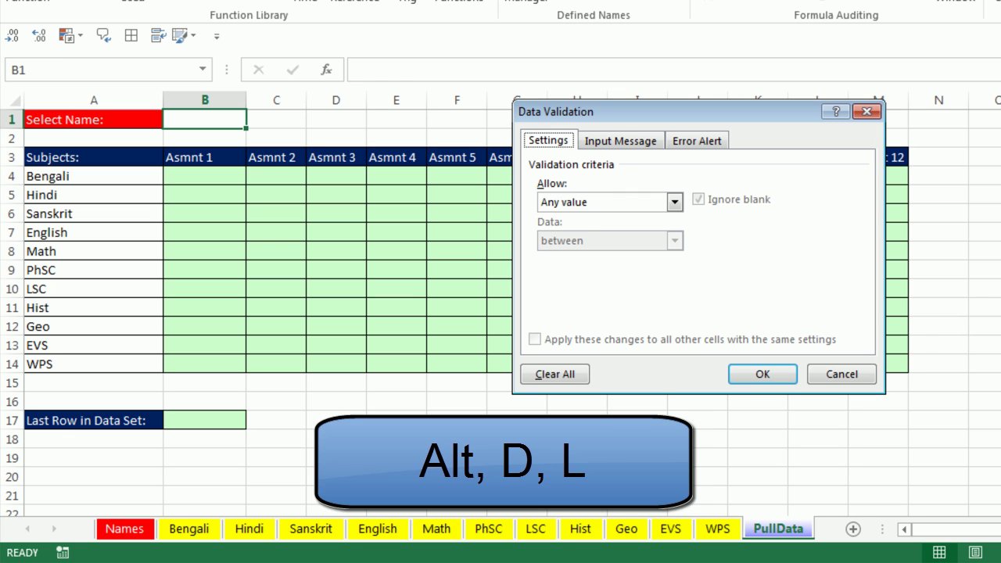
key("Tab")
key("alt+Down")
key("l")
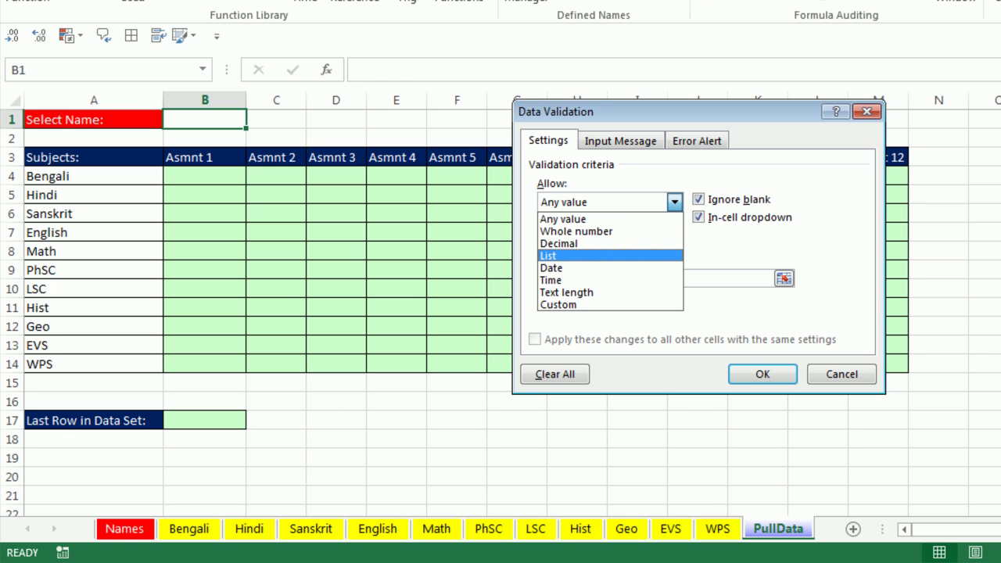
key("Tab")
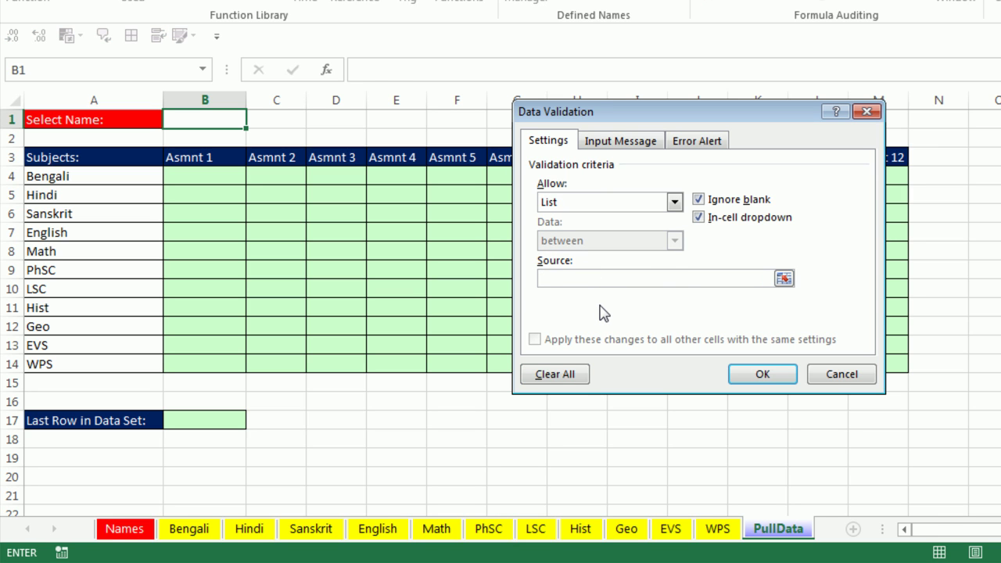
key("F3")
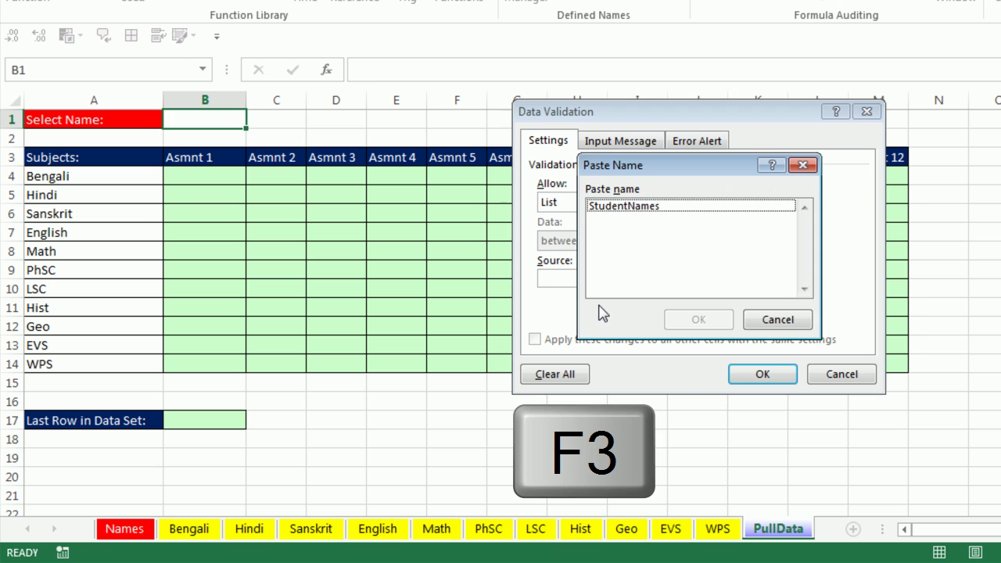
double_click(637, 207)
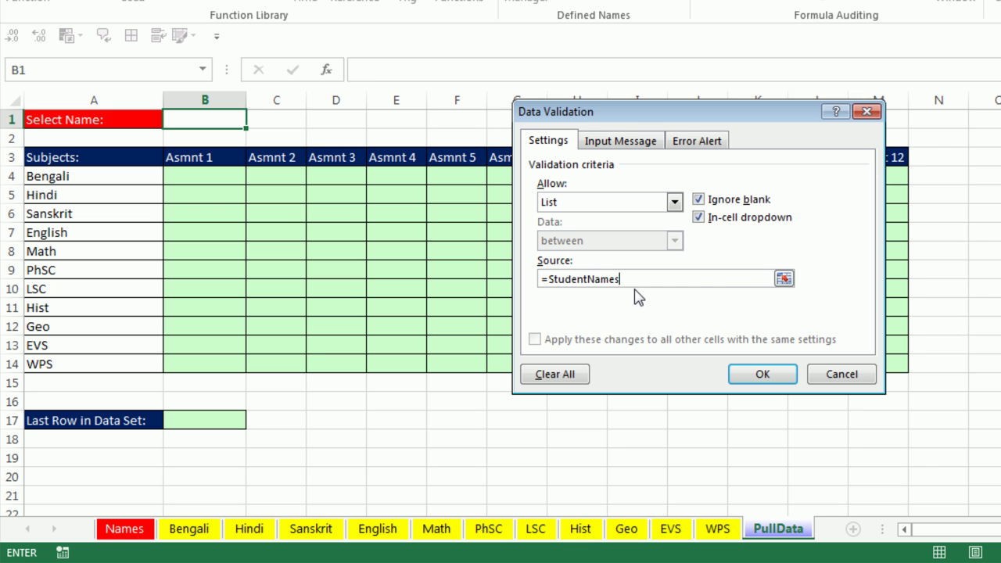
left_click(757, 377)
- Choose the last student in the B1 validation list on PullData
left_click(254, 119)
left_click_drag(251, 150, 252, 178)
left_click(206, 223)
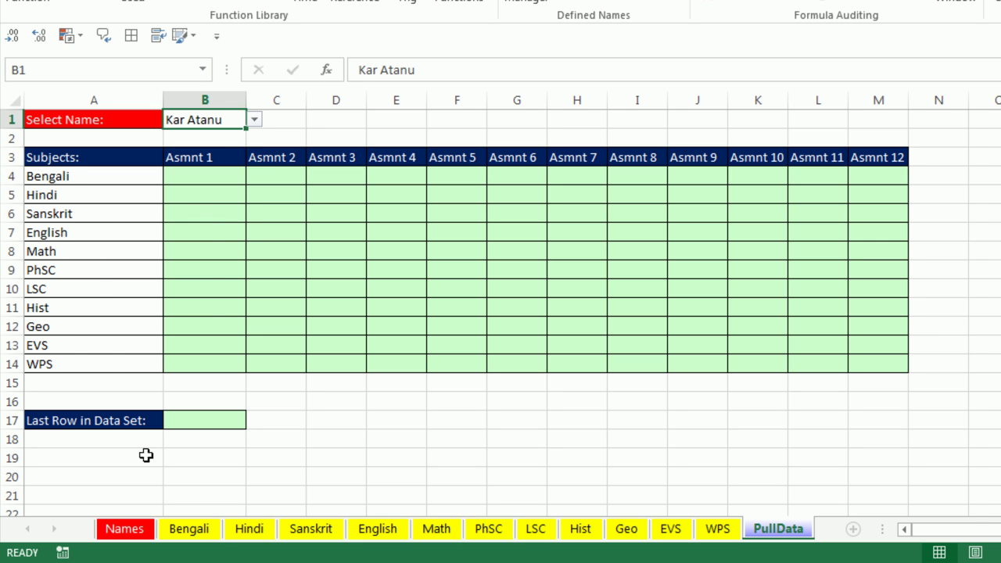
- Enter the test text awwqewqe in A17 of the Names sheet and check for it in PullData's B1 list
left_click(125, 529)
left_click(65, 420)
type("awwqe")
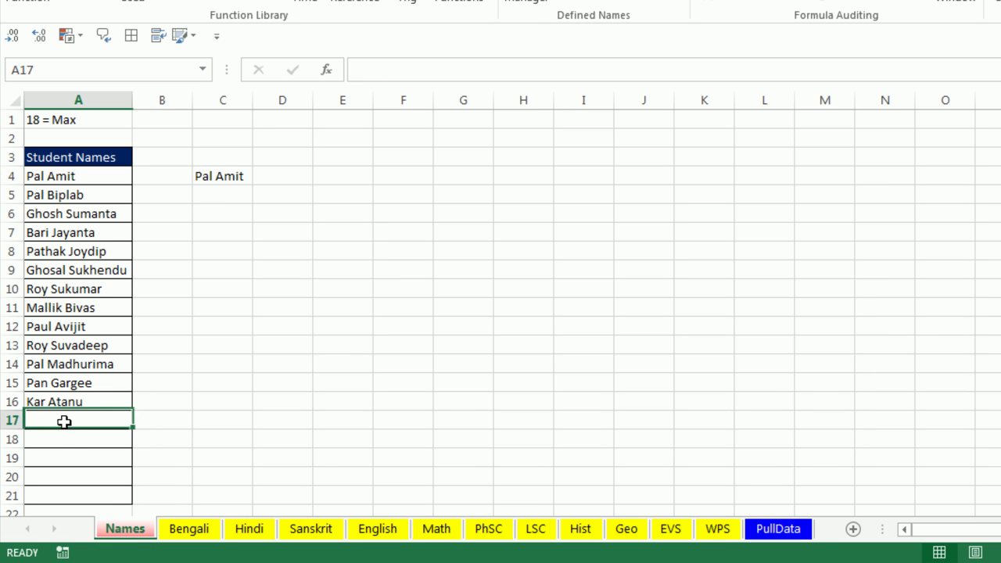
type("wqe")
left_click(306, 387)
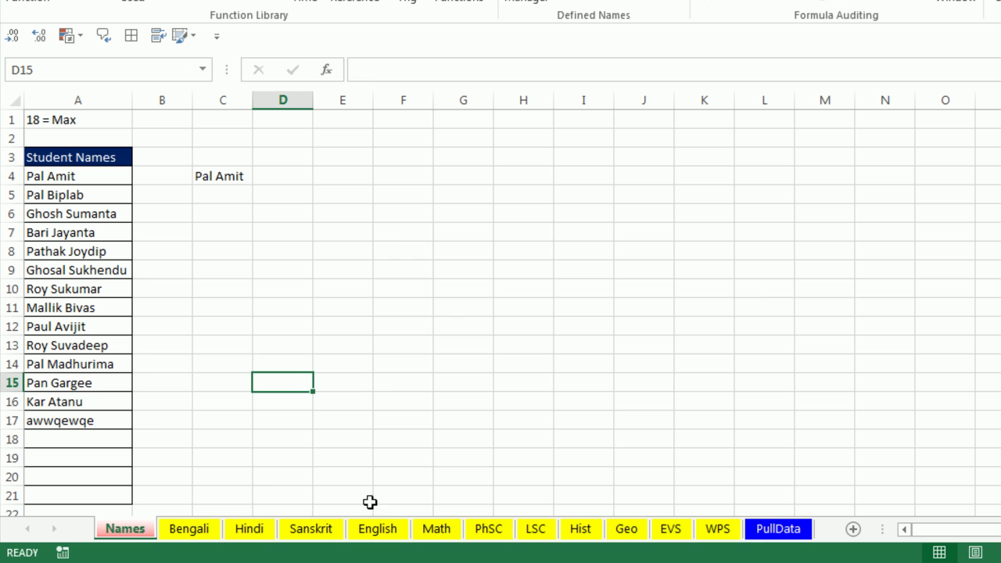
left_click(795, 530)
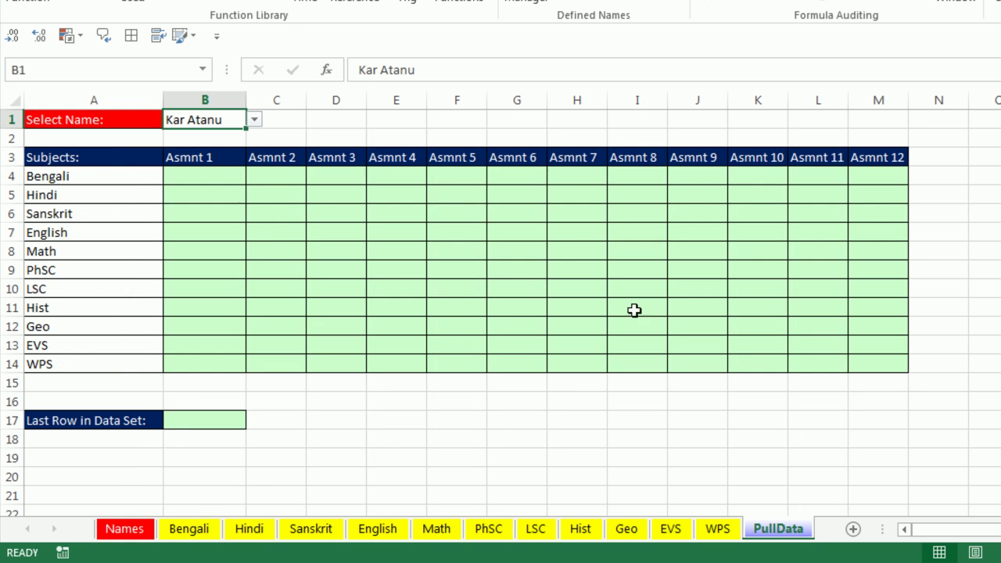
left_click(254, 120)
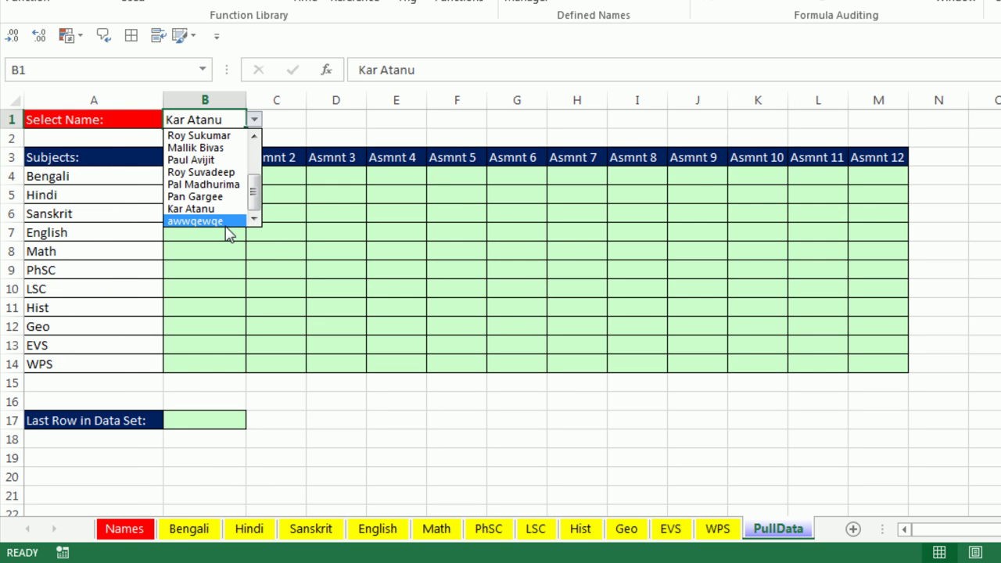
key("Escape")
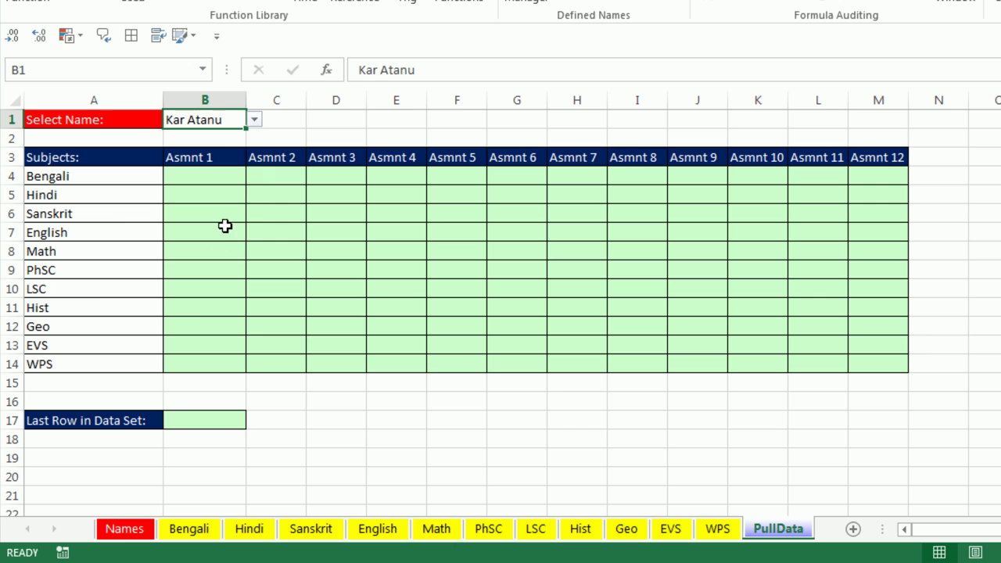
- Clear the test entry from A17 on the Names sheet
left_click(119, 532)
left_click(89, 414)
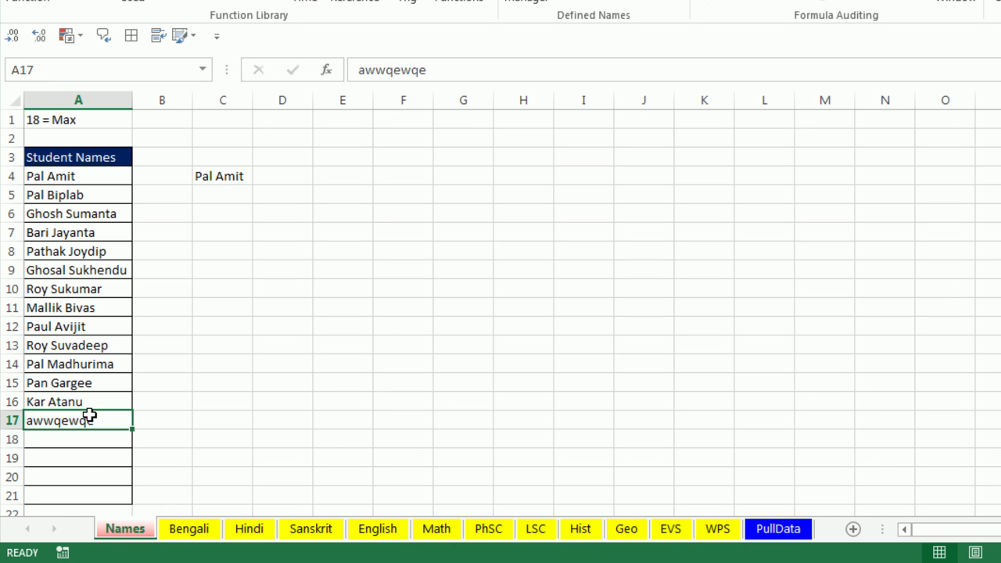
key("Delete")
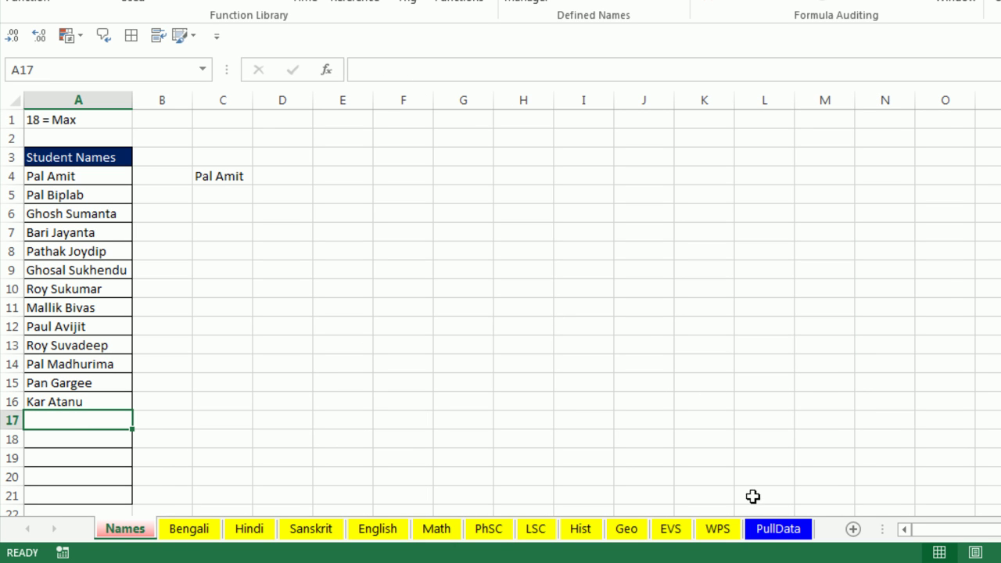
- Review the first output cell B4 and the subject labels from Bengali down to PhSC on the PullData sheet
left_click(772, 540)
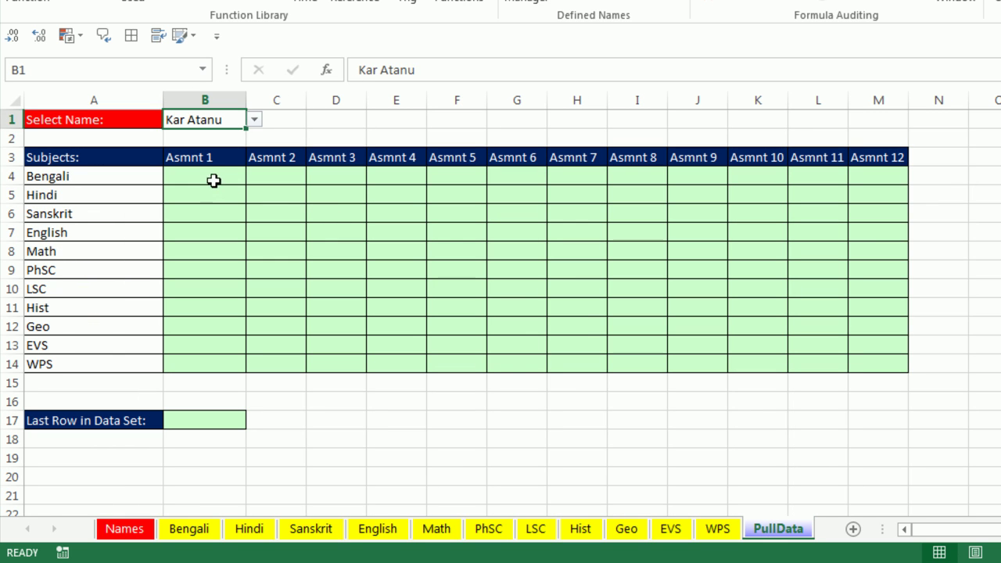
left_click(213, 176)
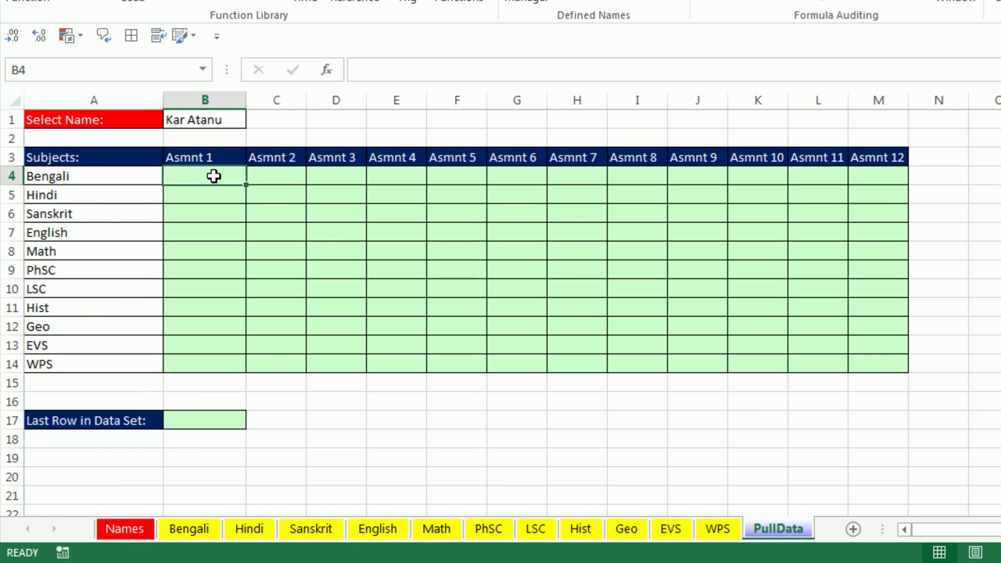
left_click(74, 180)
left_click(84, 197)
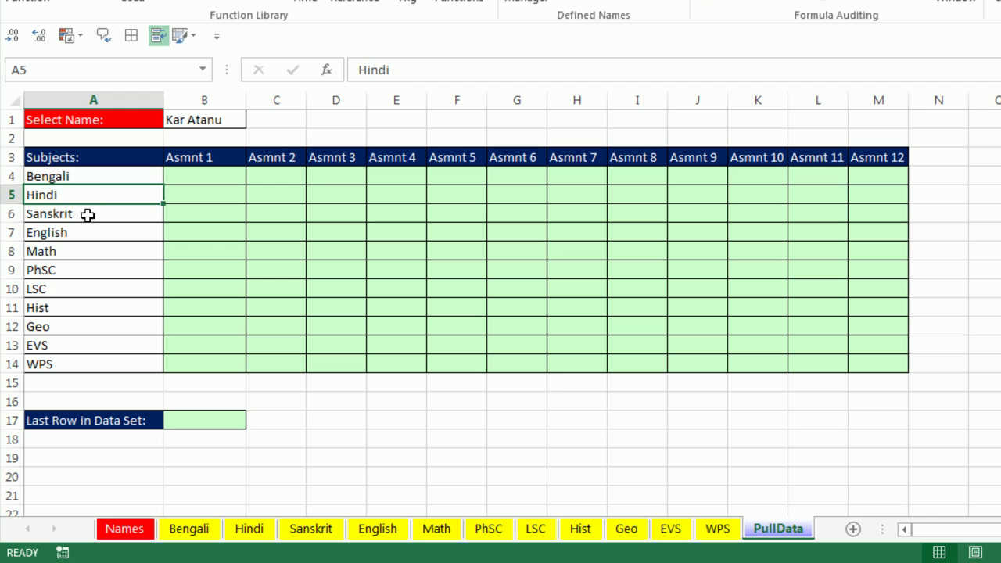
left_click(87, 215)
left_click(90, 233)
left_click(91, 254)
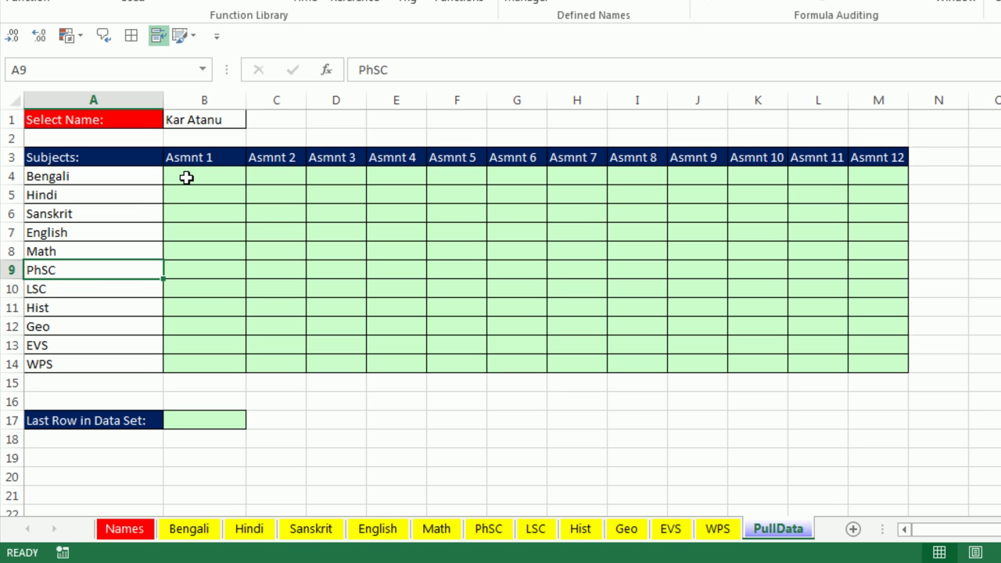
- Compare the score blocks B4:M16 on the Bengali and Hindi sheets and view the Sanskrit sheet's matching layout
left_click(188, 531)
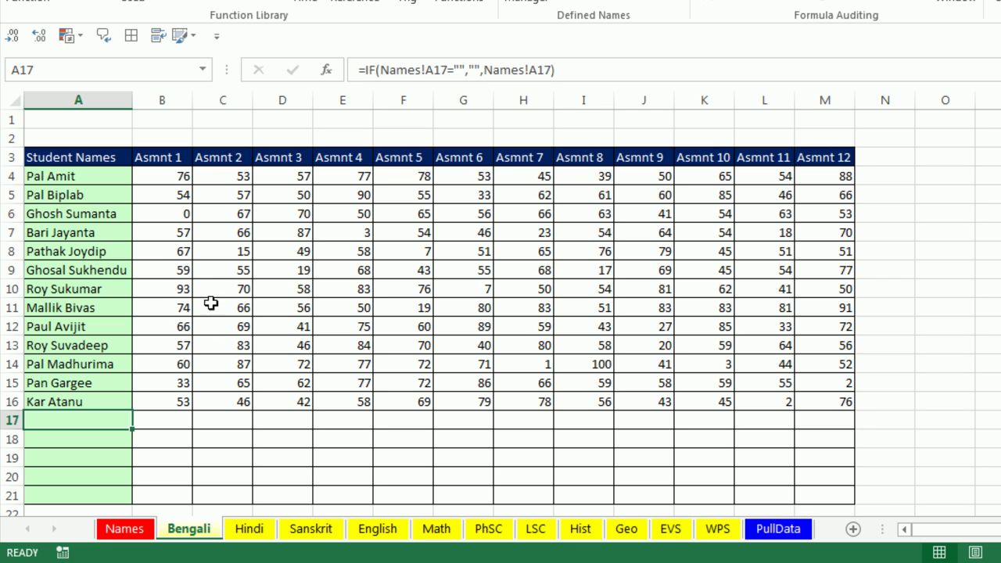
left_click_drag(162, 180, 814, 404)
left_click(247, 530)
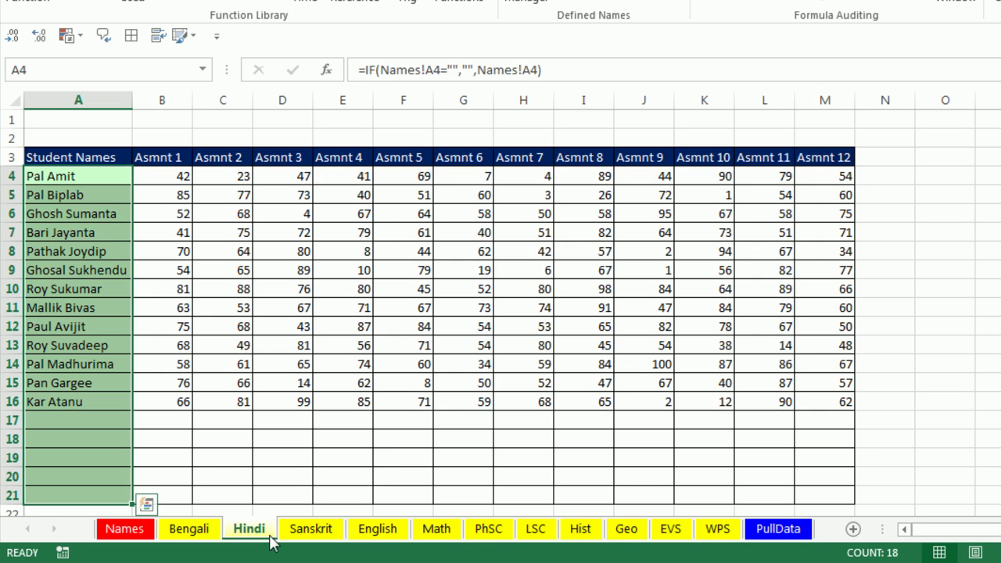
left_click_drag(156, 177, 812, 395)
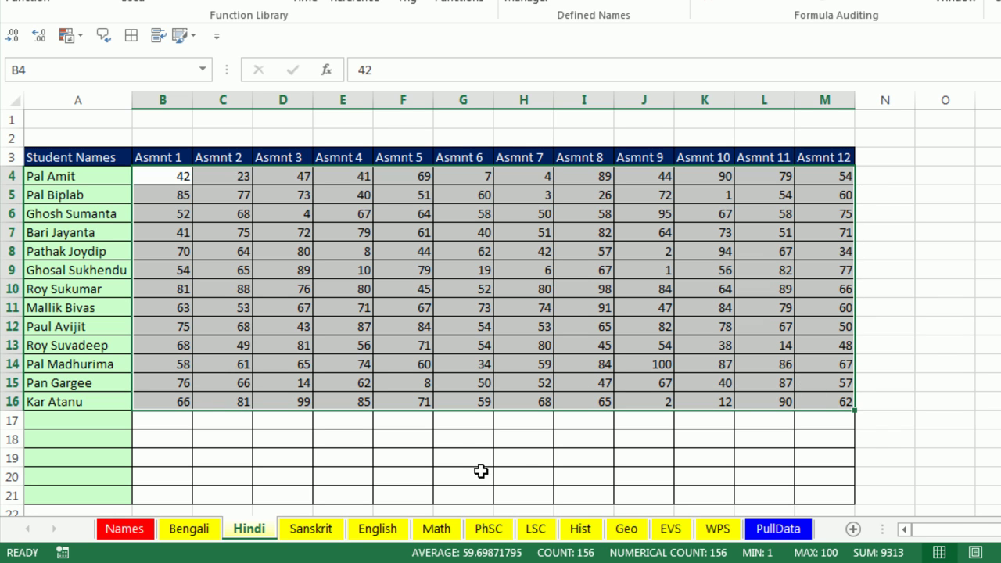
left_click(198, 528)
left_click(247, 530)
left_click(311, 530)
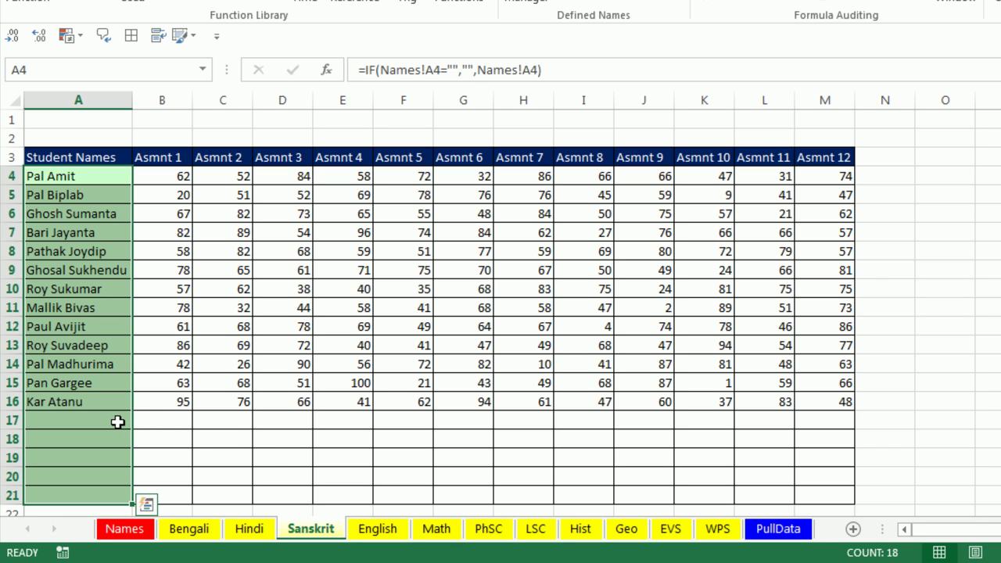
- Enter the test text asASas in A17 of the Names sheet and check the linked names on the Bengali sheet
left_click(126, 535)
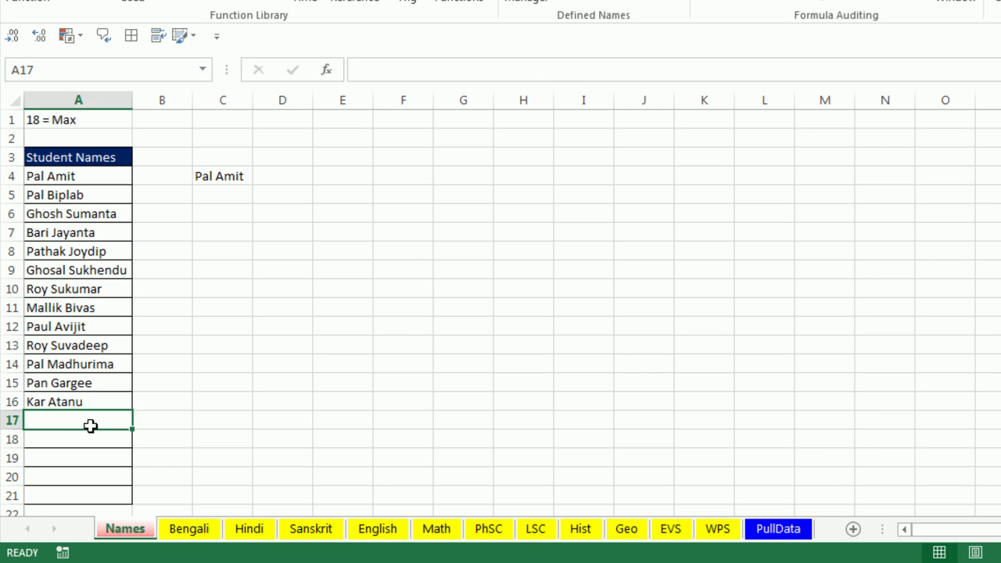
type("asASas")
left_click(193, 529)
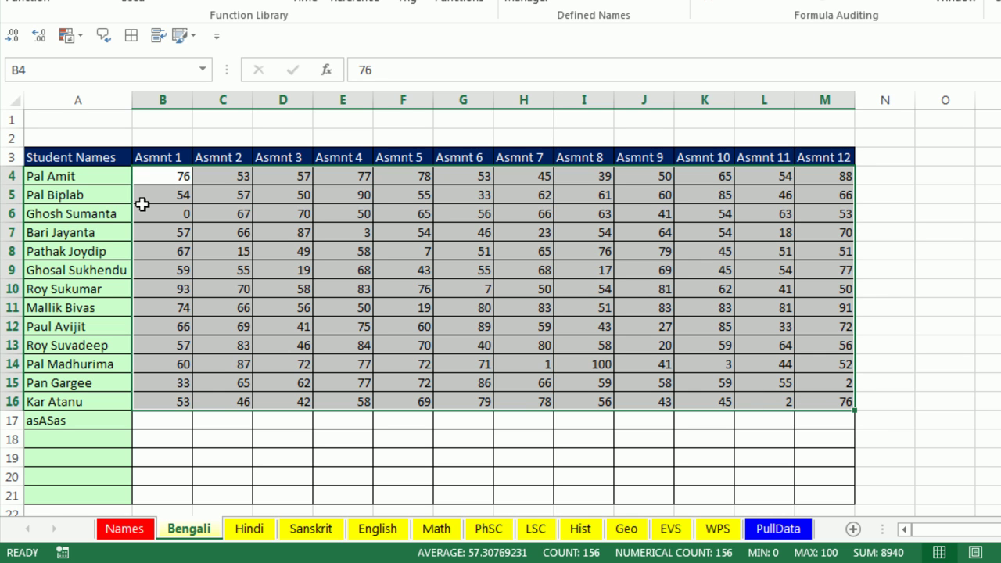
- Select the extended score block B4:M17 on the Bengali sheet, and clear the test text from A17 on the Names sheet
left_click_drag(145, 175, 832, 411)
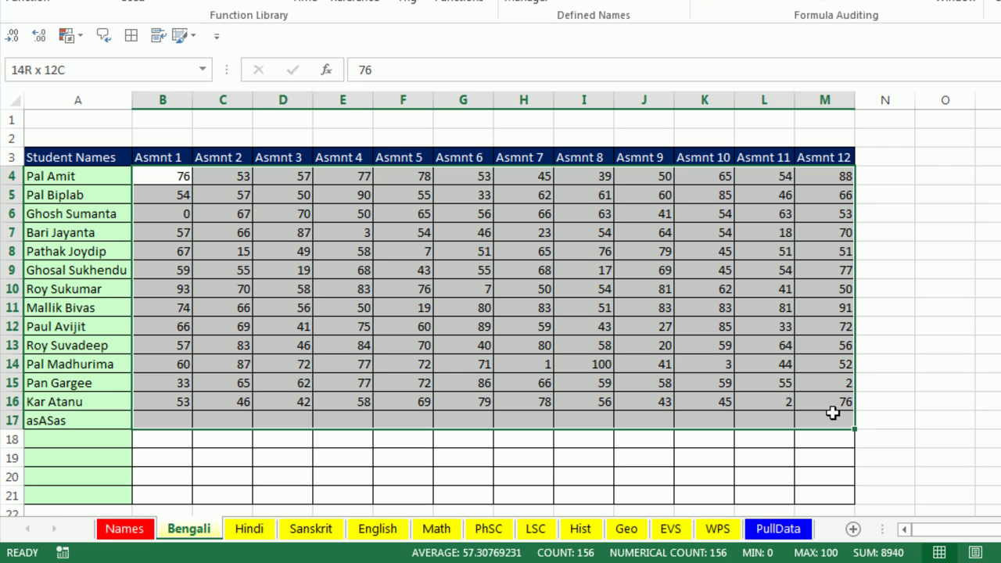
left_click_drag(833, 413, 834, 413)
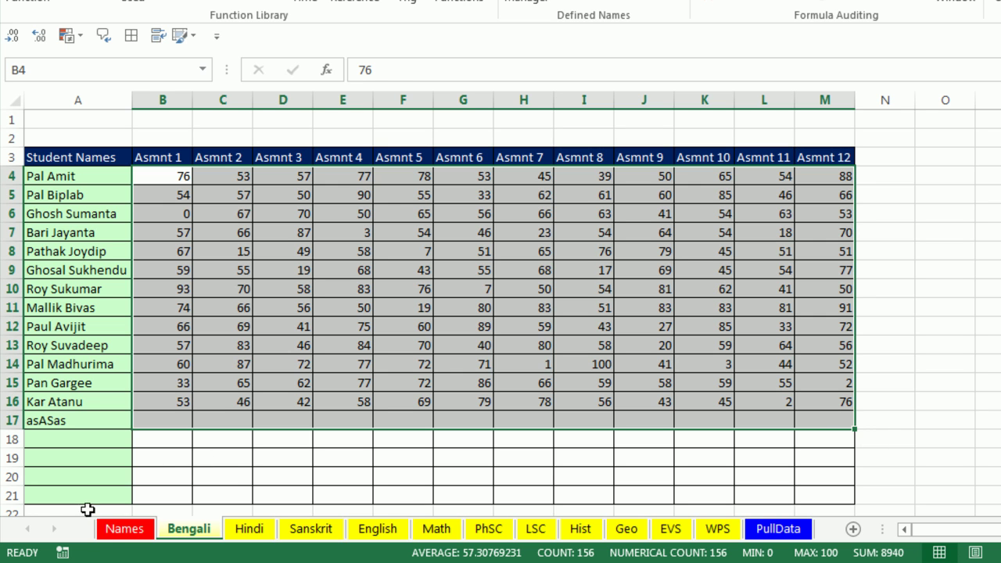
left_click(118, 531)
key("Delete")
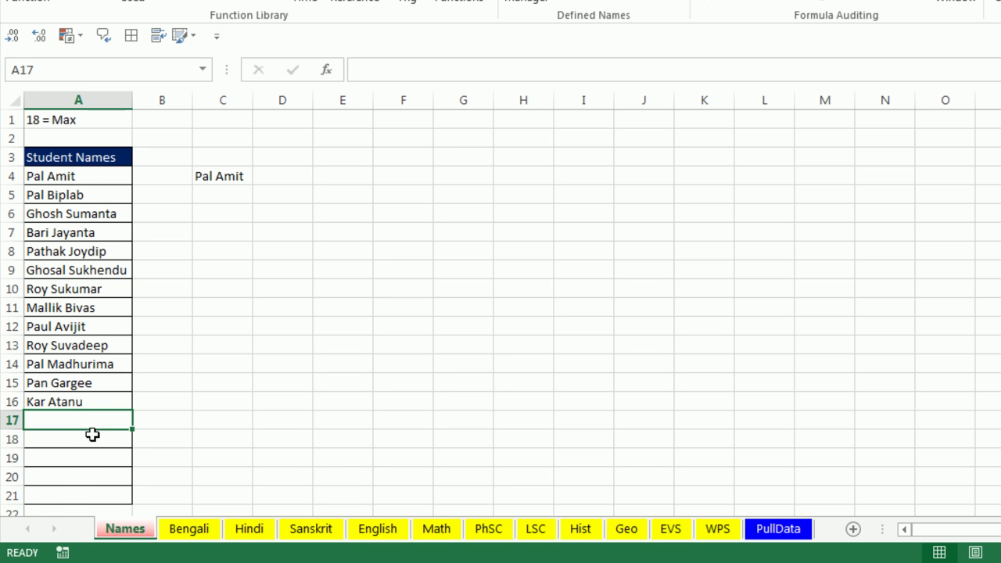
- Compare row 17 on the Bengali sheet with the empty rows from A17 on the Names sheet and the PullData layout
left_click(193, 532)
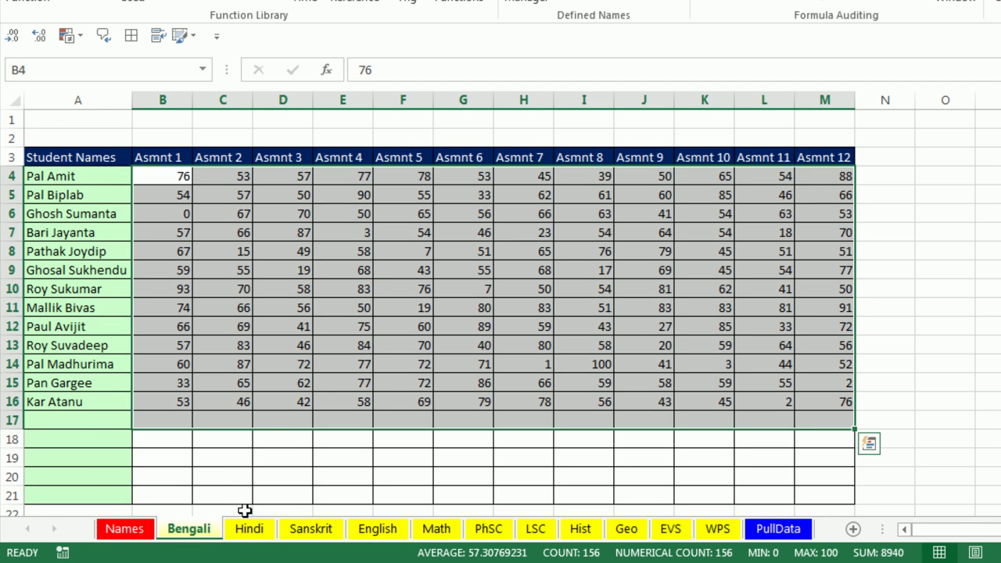
left_click(125, 530)
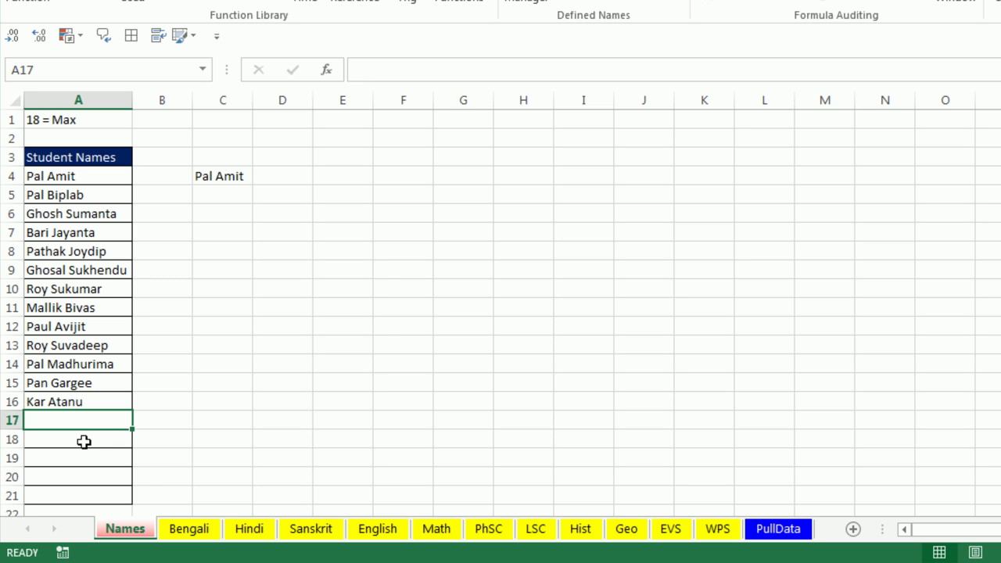
left_click(83, 441)
left_click(86, 459)
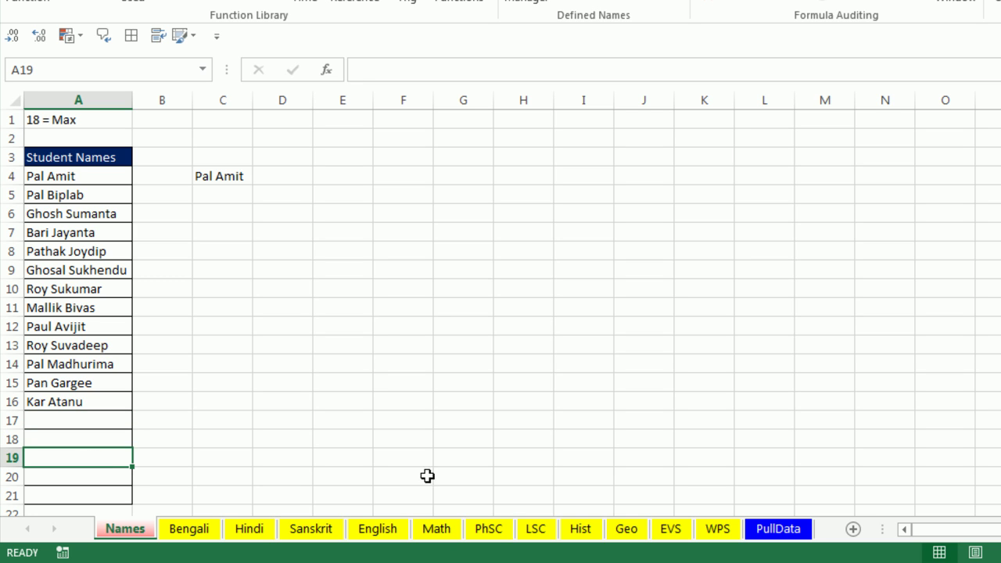
left_click(773, 534)
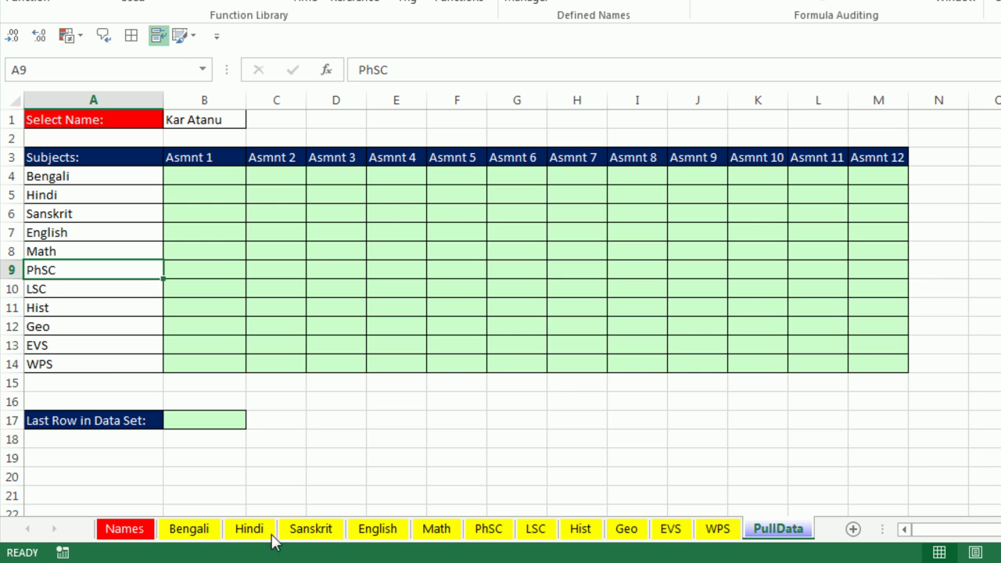
left_click(188, 529)
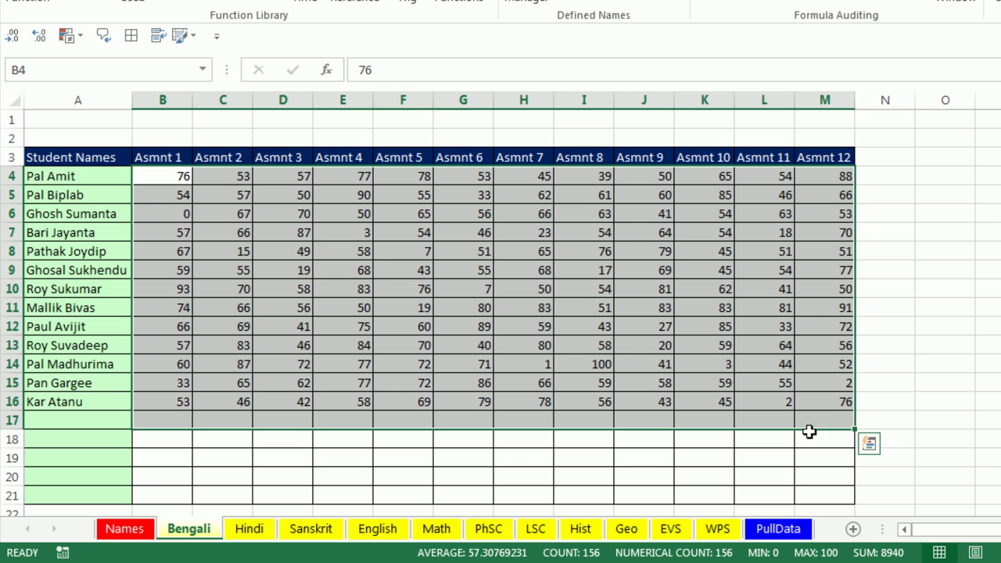
left_click(119, 534)
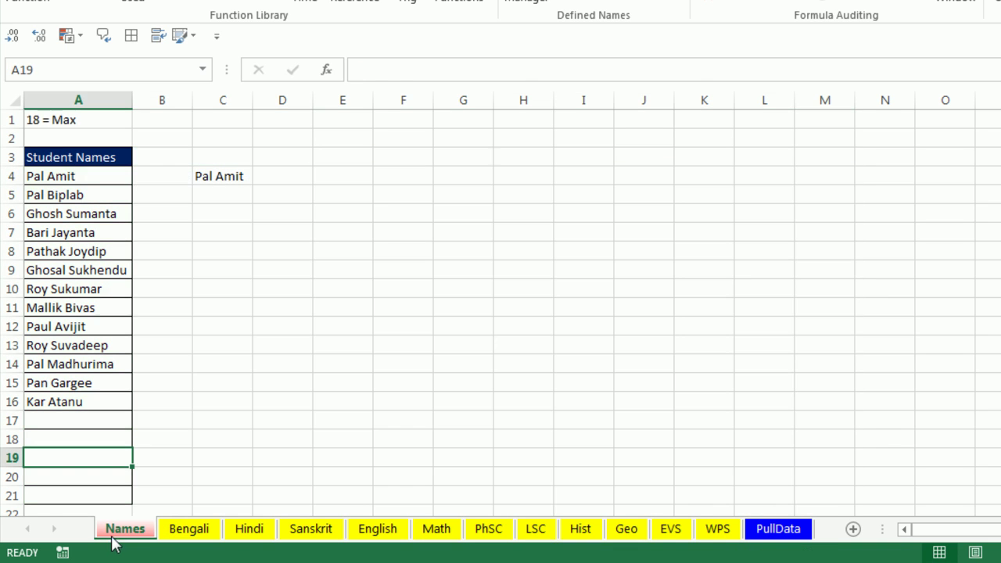
left_click(67, 420)
- Enter =MATCH("Ω",Names!$A$1:$A$21) in B17 on the PullData sheet to find the last row in the data set
left_click(777, 532)
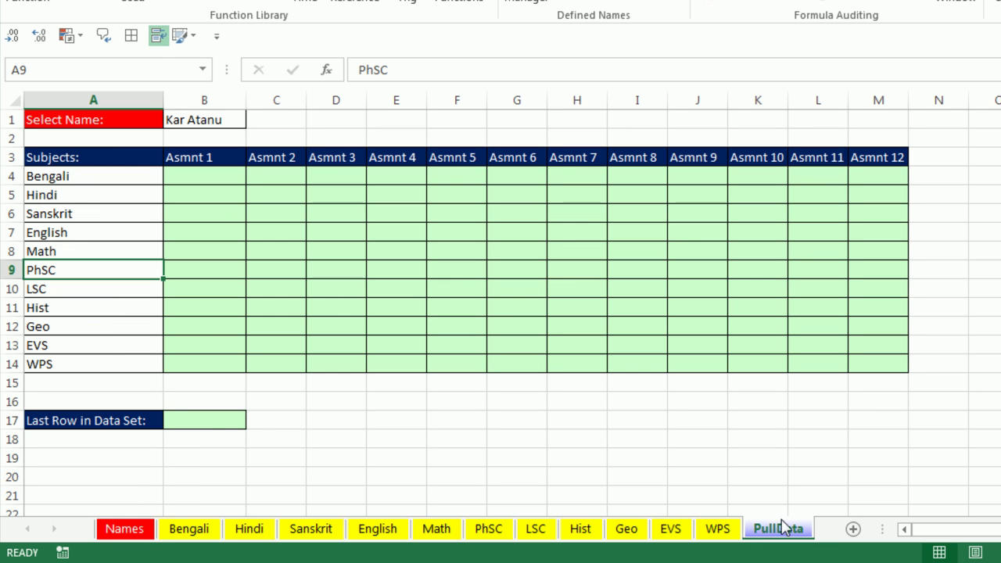
left_click(185, 417)
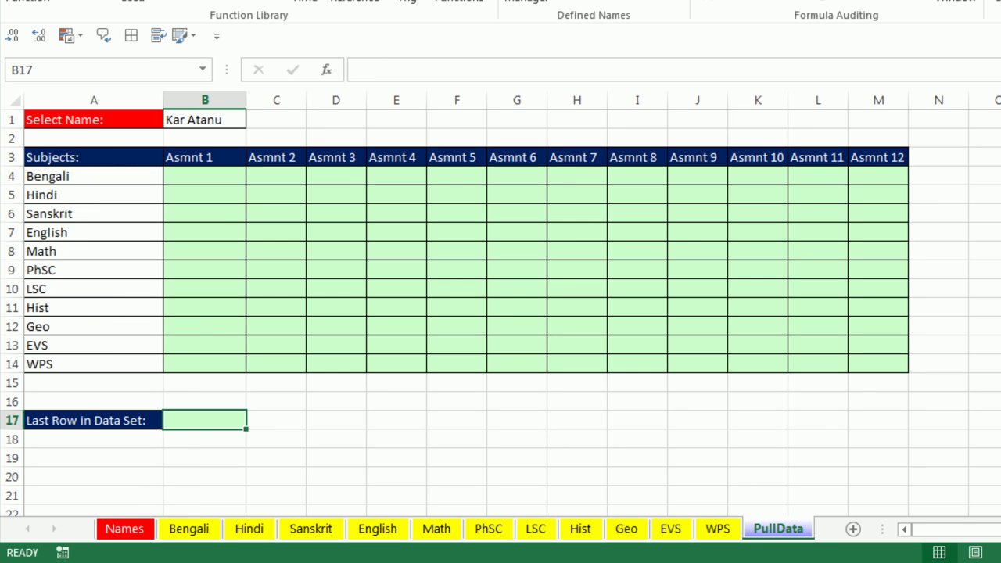
type("=mat")
key("Tab")
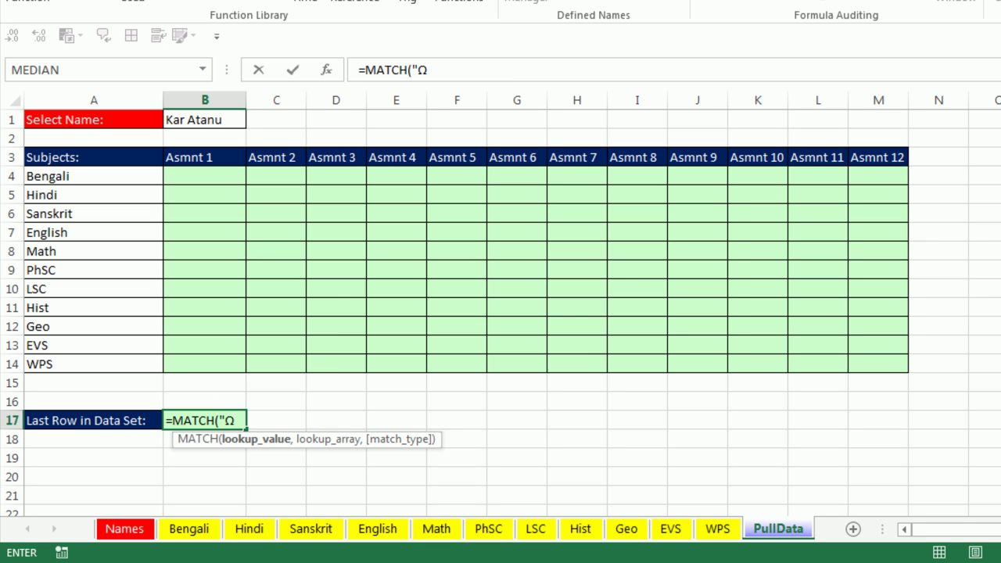
type(",")
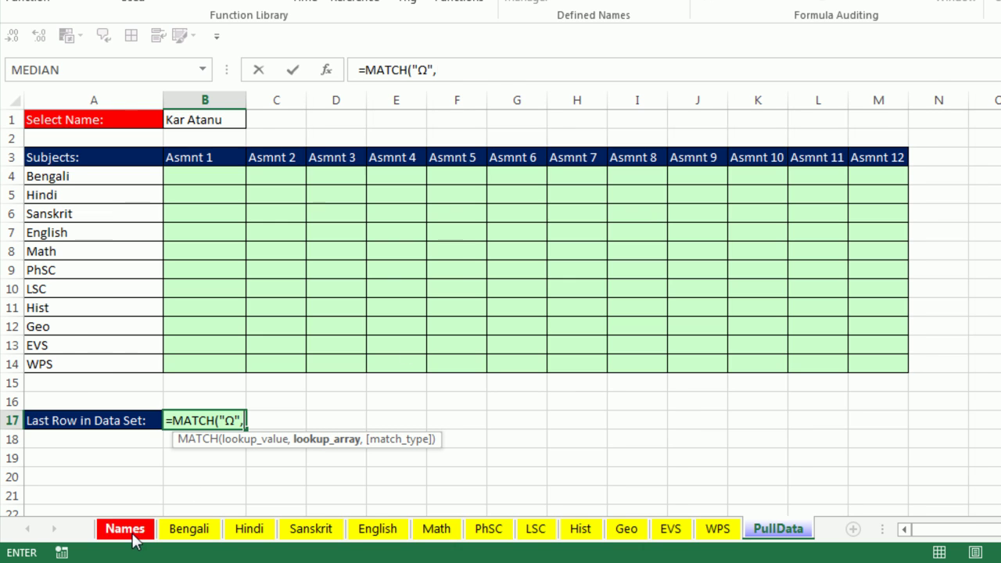
left_click(130, 535)
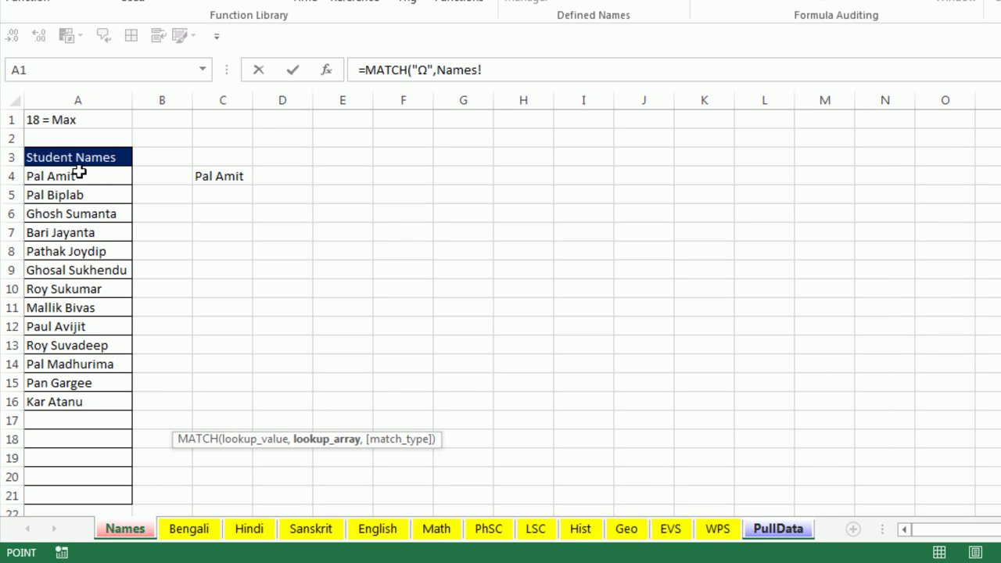
left_click_drag(50, 176, 63, 496)
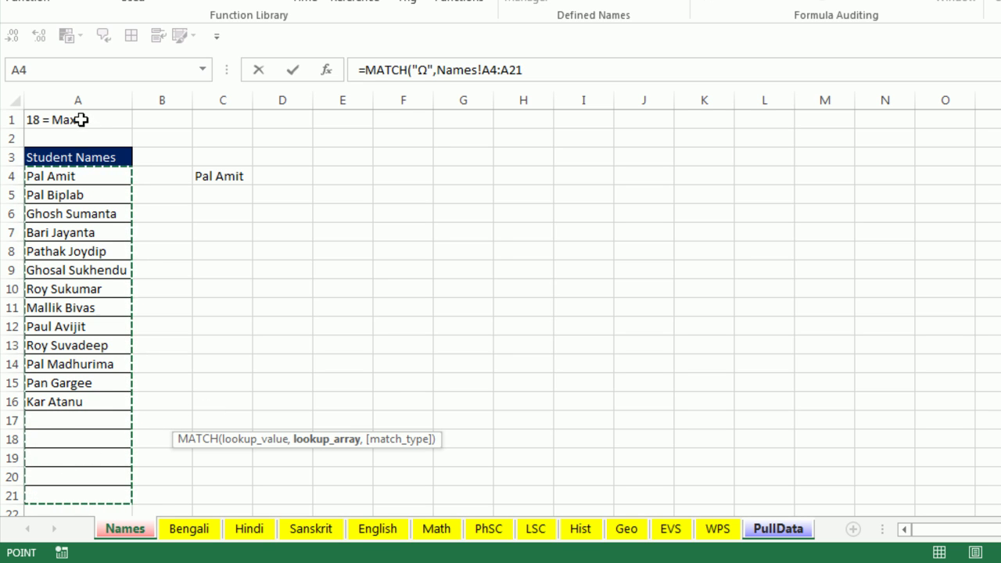
left_click_drag(79, 118, 70, 496)
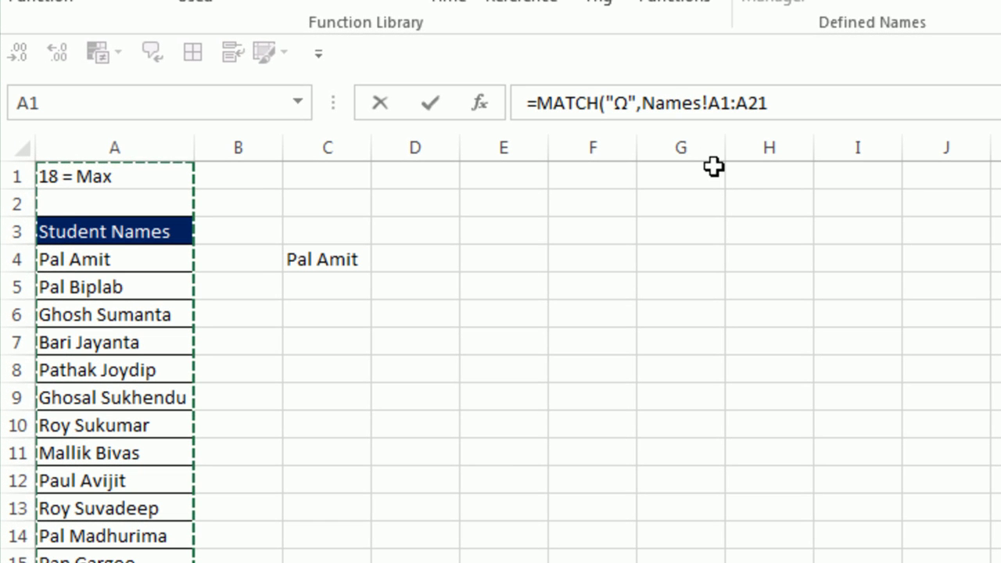
key("F4")
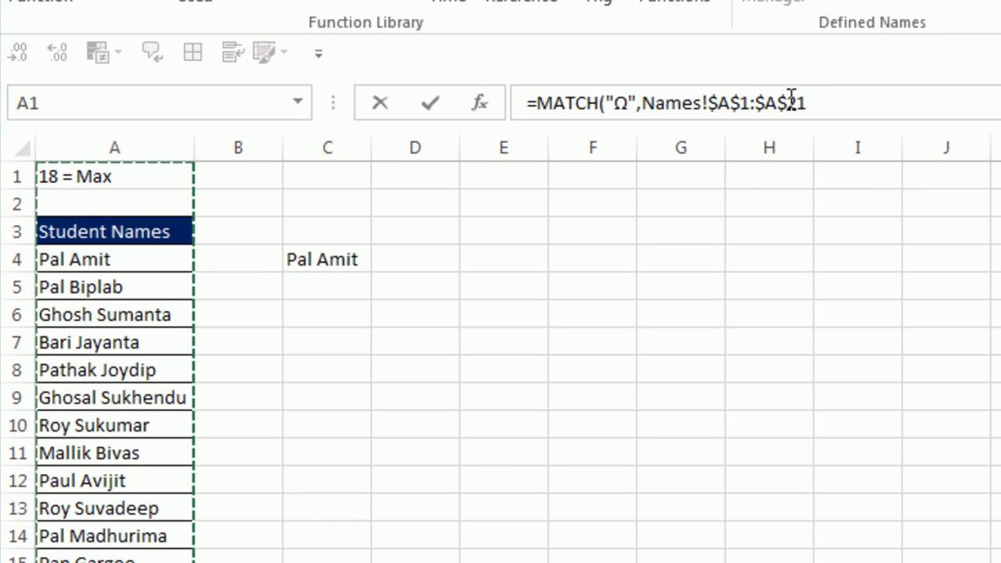
left_click(828, 105)
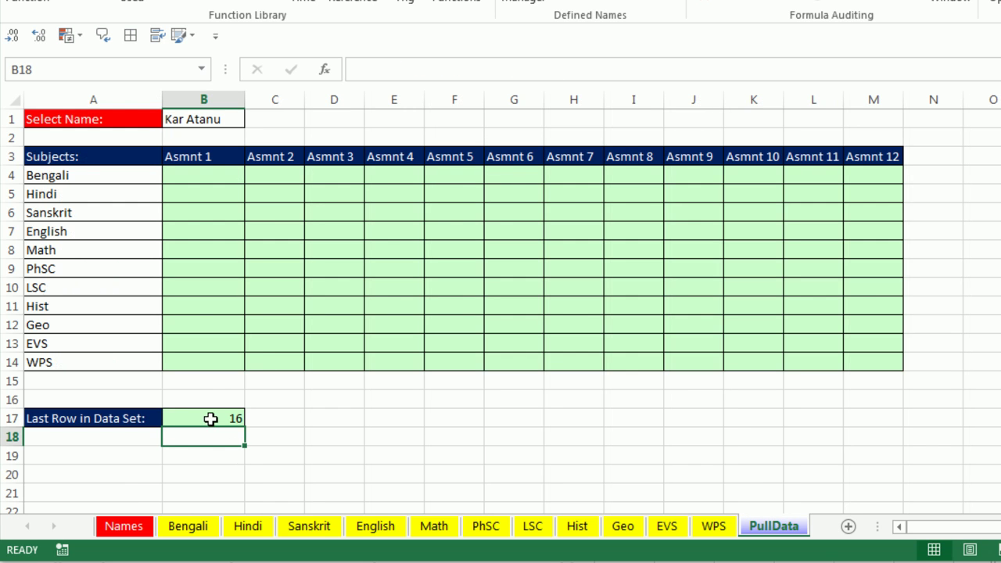
- Review the last-row cell B17, the selected name in B1 and the Bengali and Hindi output rows on PullData
left_click(212, 417)
left_click(195, 176)
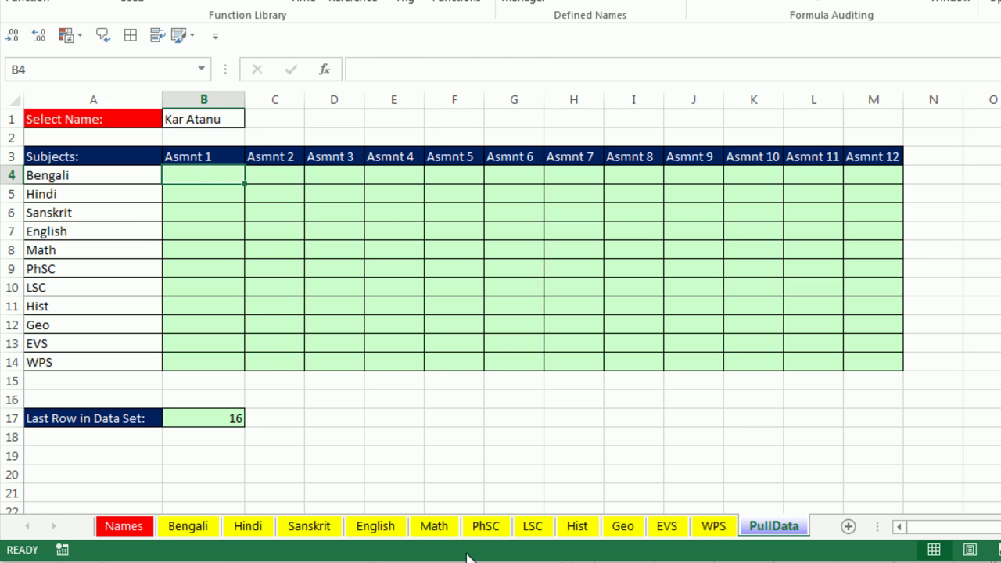
left_click_drag(196, 197, 862, 197)
left_click(216, 119)
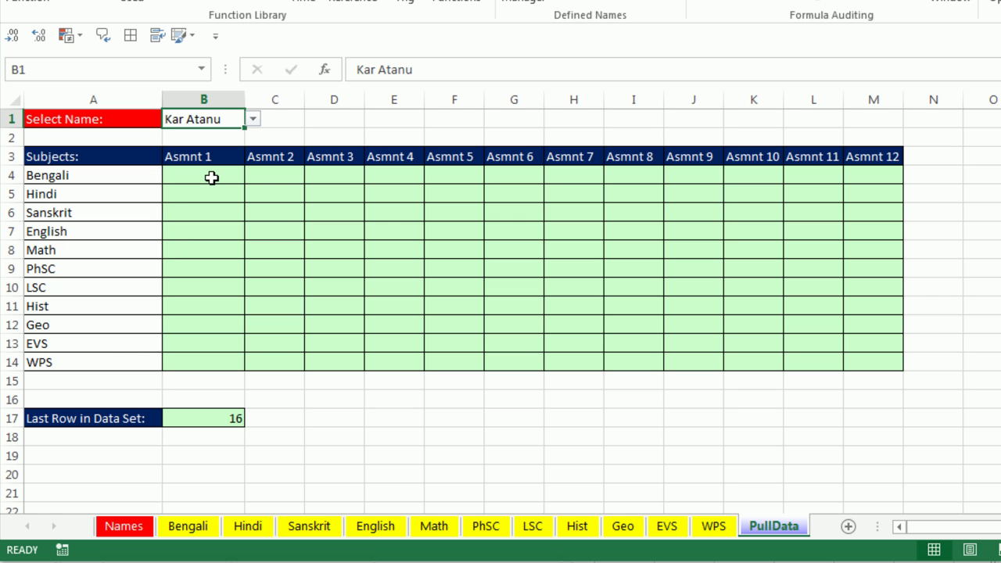
left_click_drag(212, 177, 873, 181)
left_click_drag(172, 199, 882, 190)
- Start an INDIRECT formula in B4 that joins an opening apostrophe to the subject name, as =INDIRECT("'"&$A4 with the column locked
left_click(168, 172)
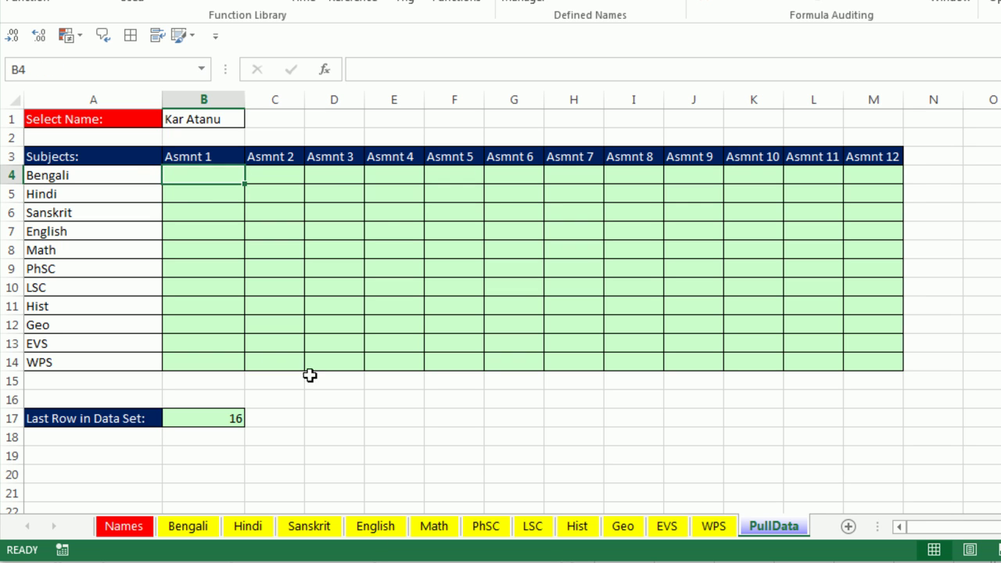
type("=in")
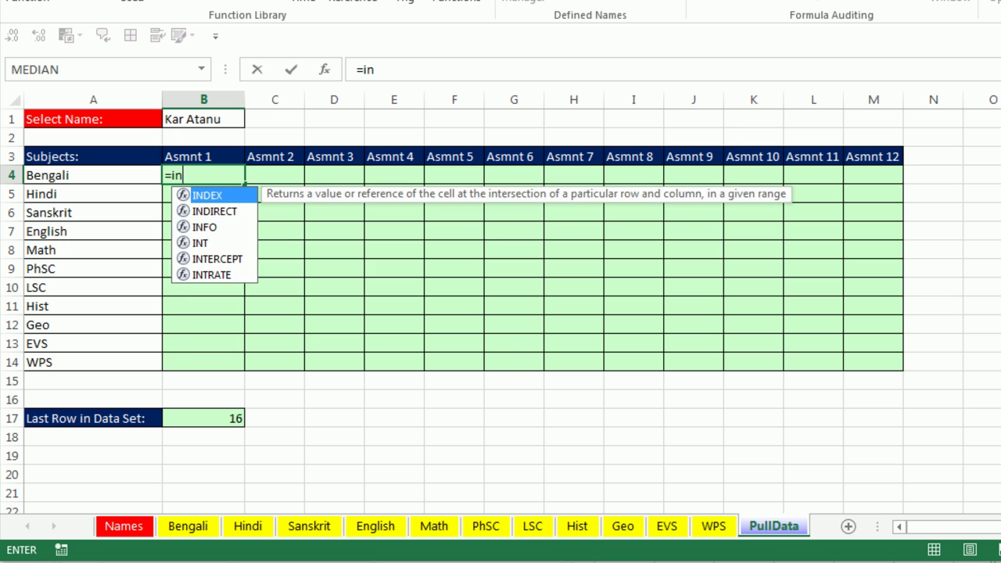
key("Down")
key("Tab")
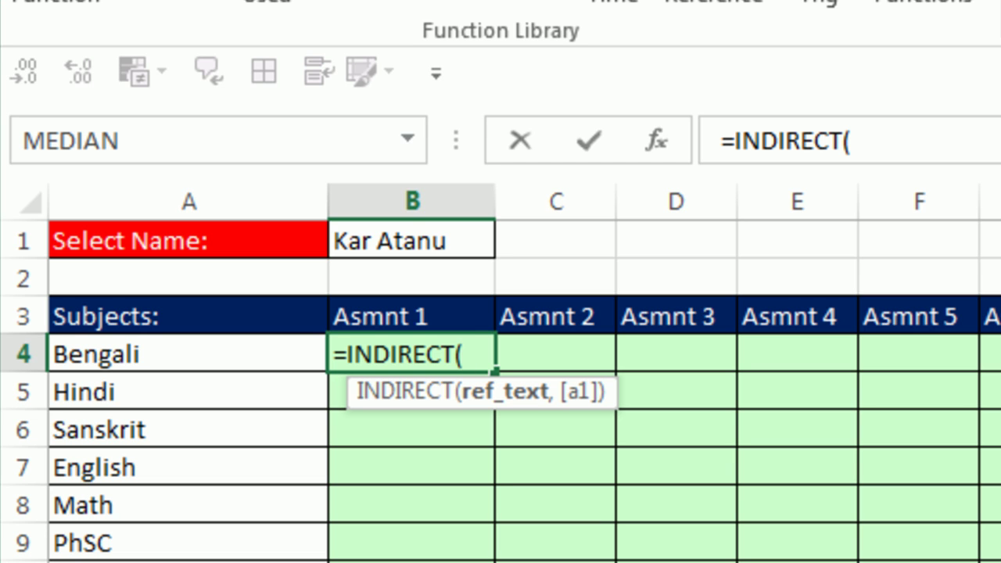
type("\"'\"&")
left_click(113, 356)
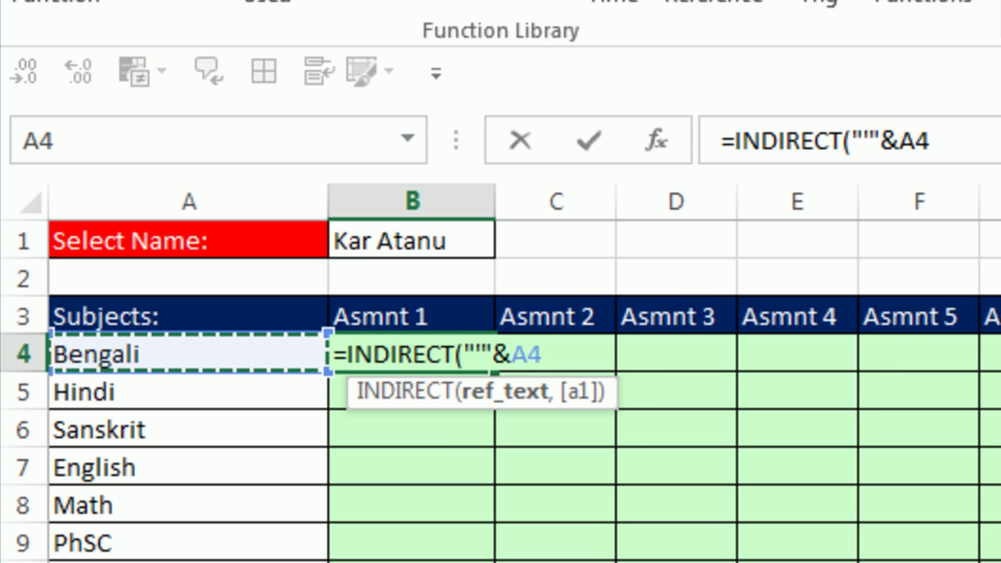
key("F4")
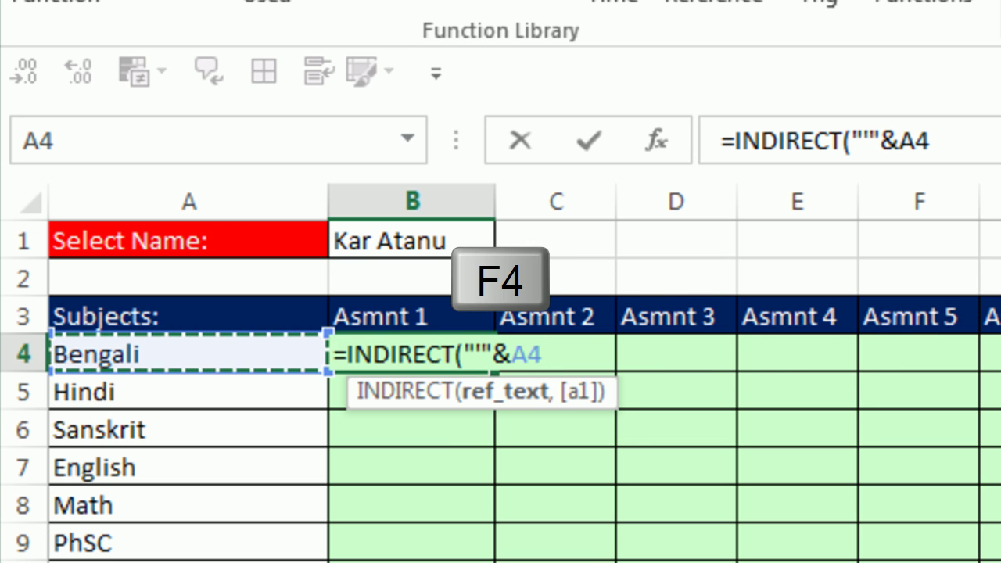
key("F4")
key("F4")
key("F4")
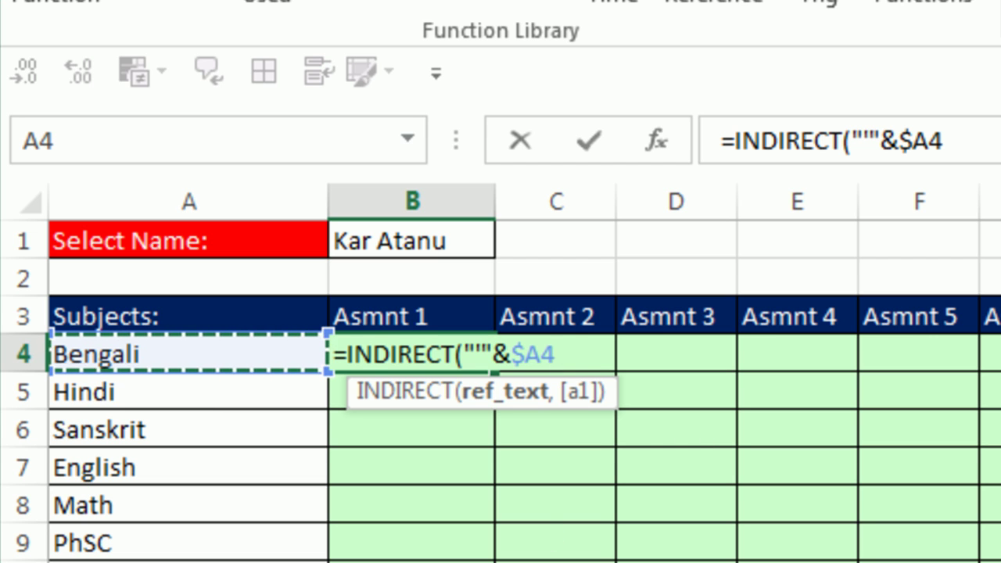
- Append &"'!B4:M"& to the INDIRECT formula to add the sheet separator and the start of the score range
type("&\"")
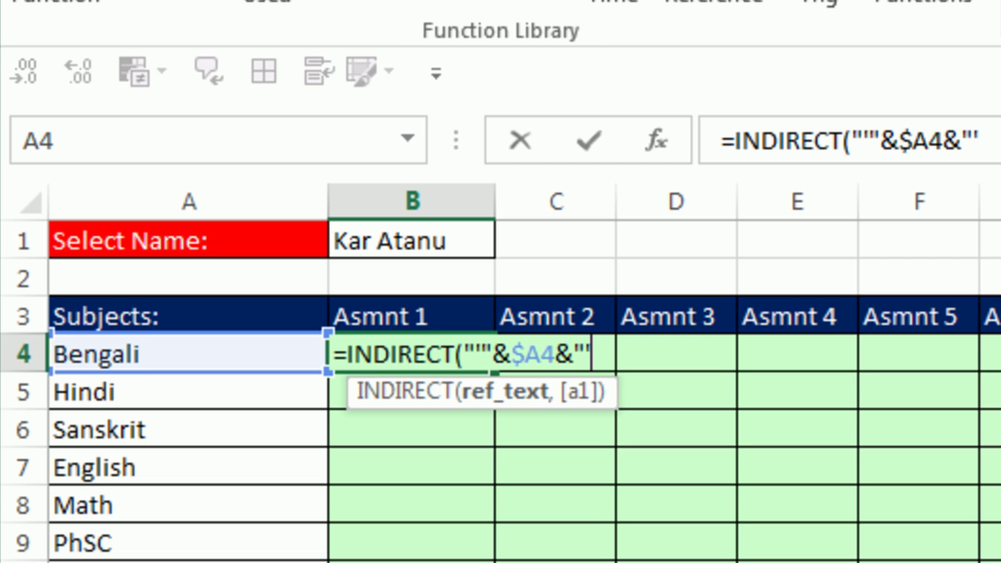
type("'!")
type("B4")
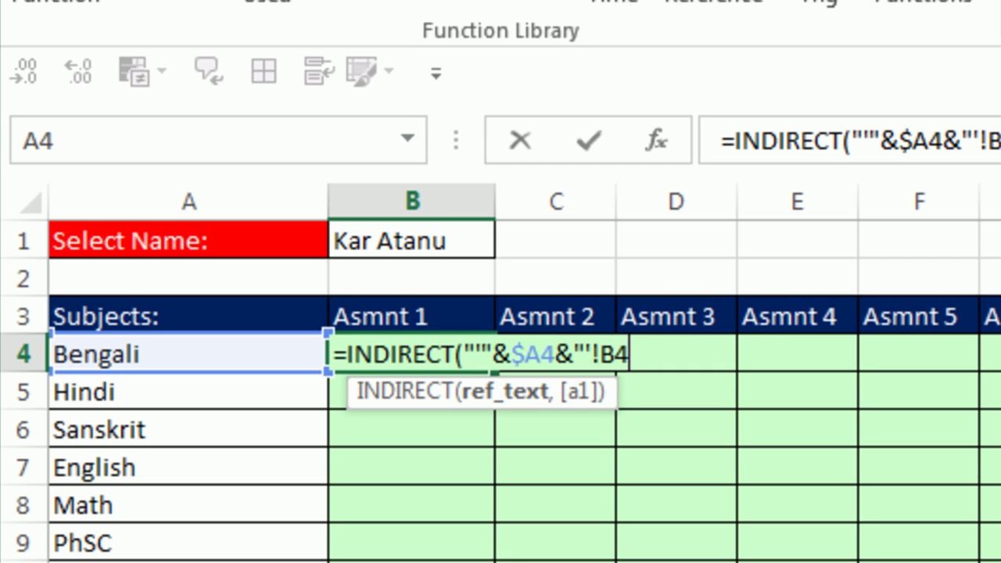
type(":M")
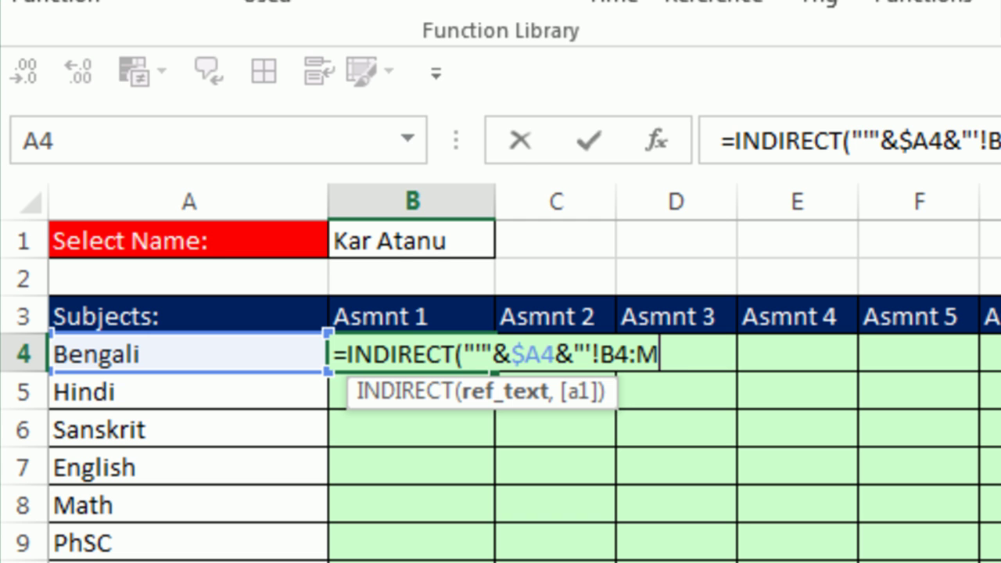
type("\"&")
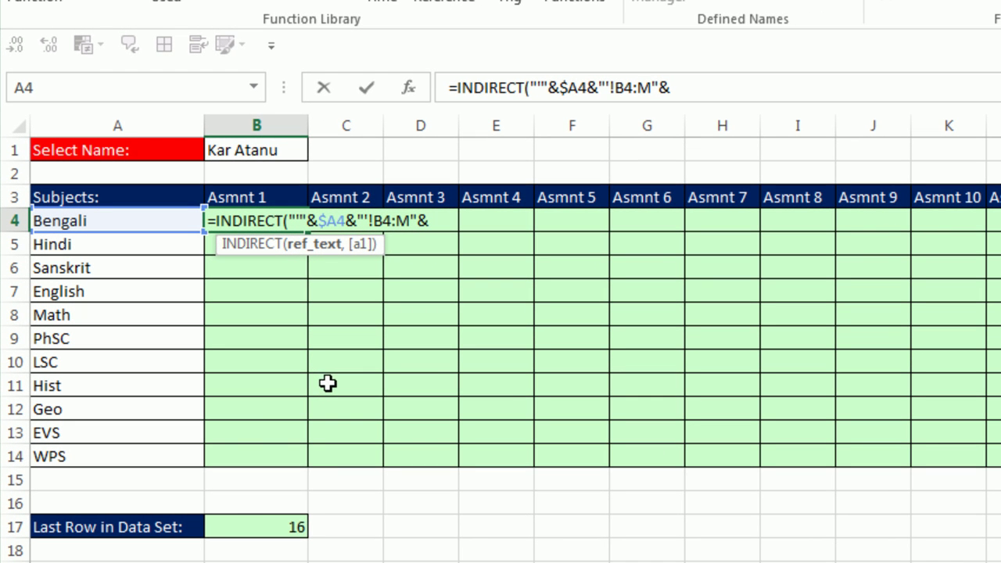
- Complete the B4 formula with the absolute last-row reference $B$17 and copy it across the whole output block B4:M14
left_click(278, 528)
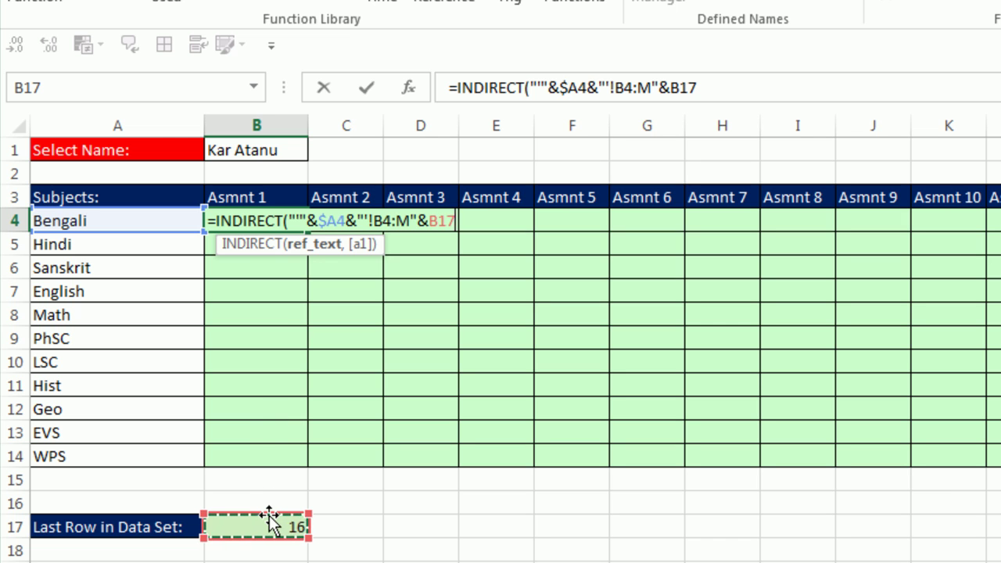
key("F4")
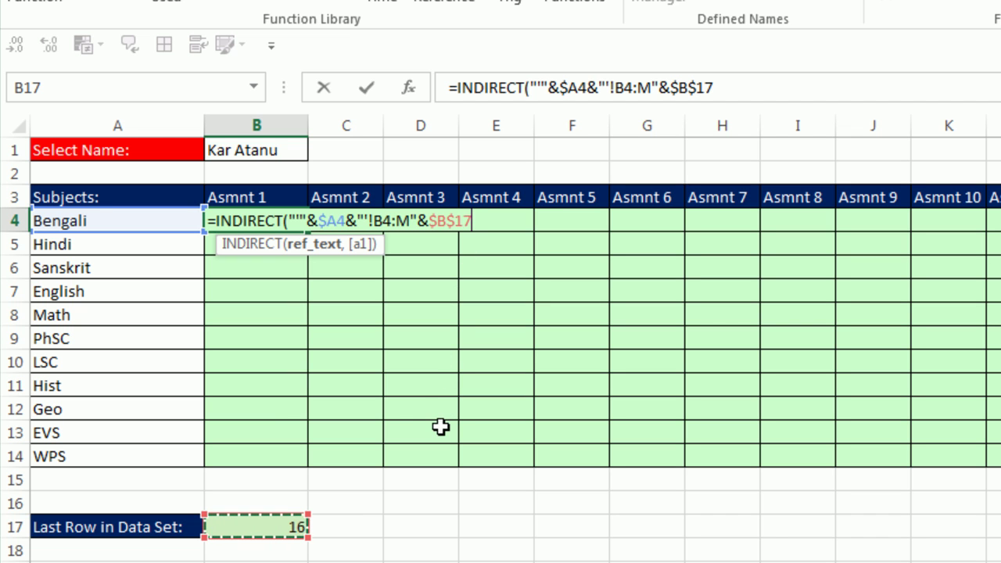
type(")")
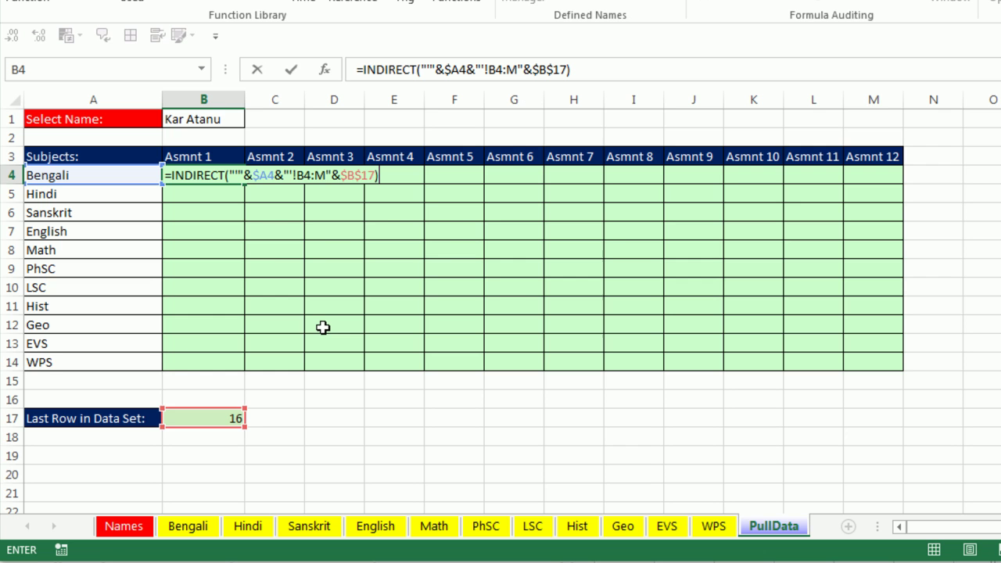
key("ctrl+Return")
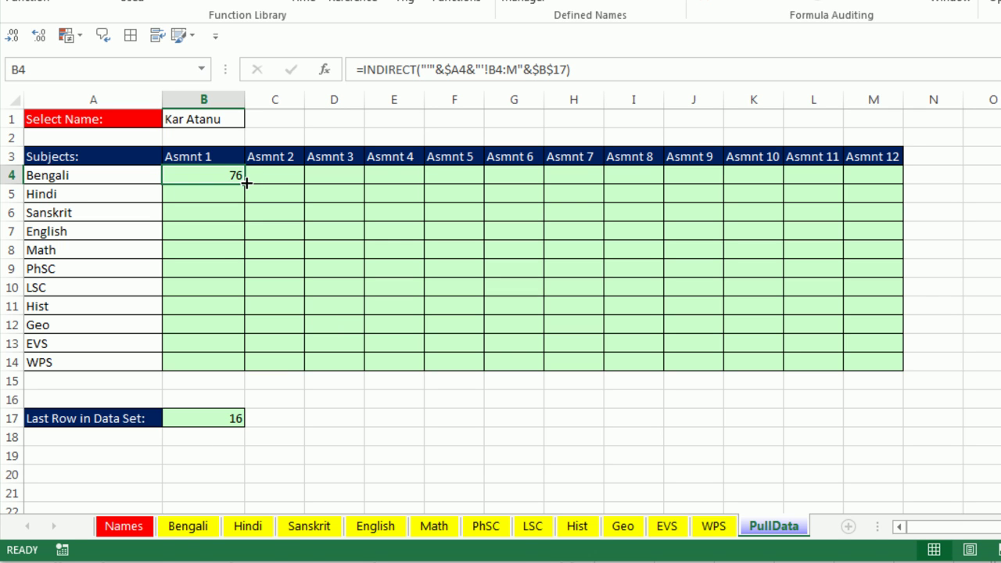
left_click_drag(246, 181, 920, 370)
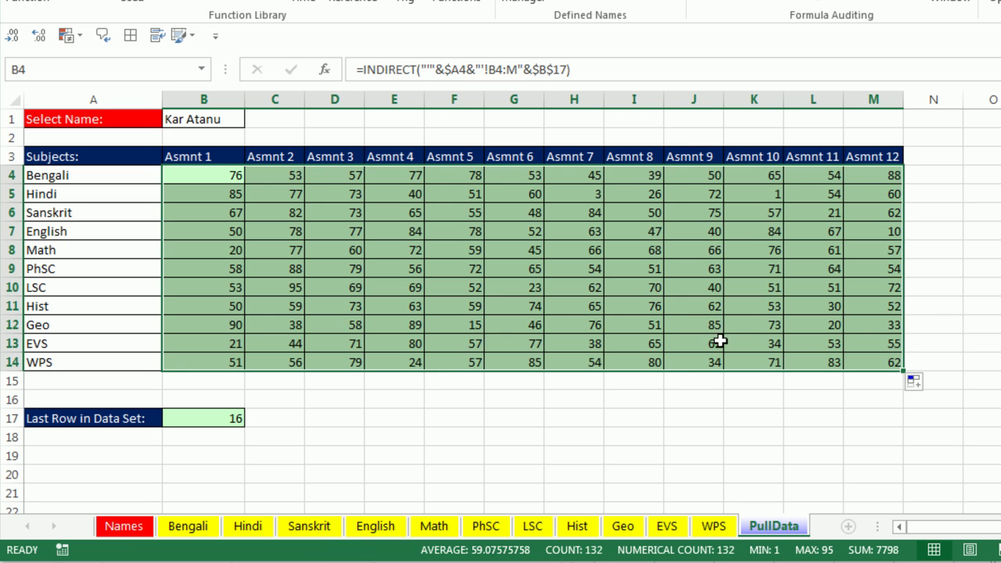
- Evaluate the INDIRECT formula in B13 to see its array of scores, cancel the evaluation, and compare it with the EVS sheet
double_click(226, 342)
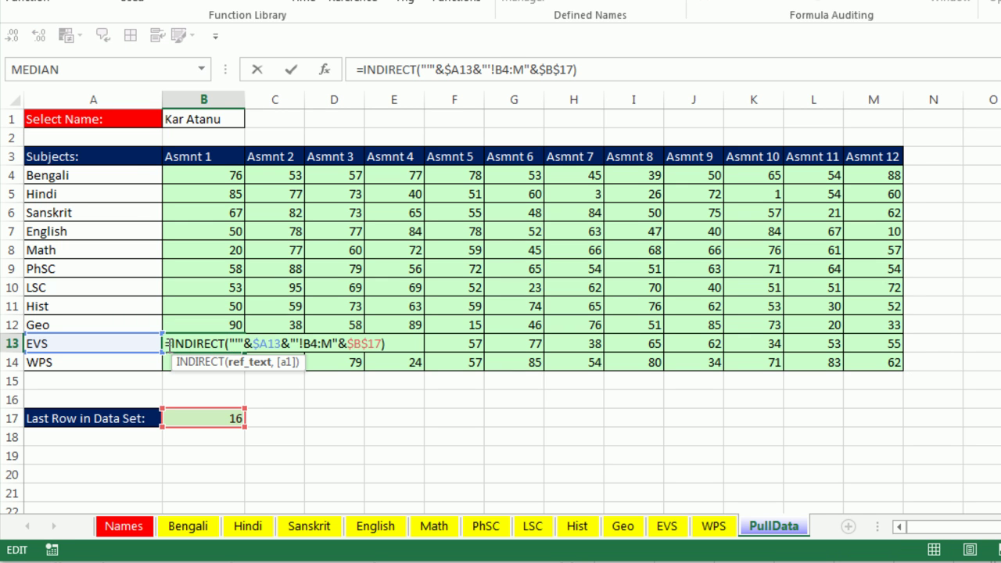
left_click_drag(167, 343, 504, 342)
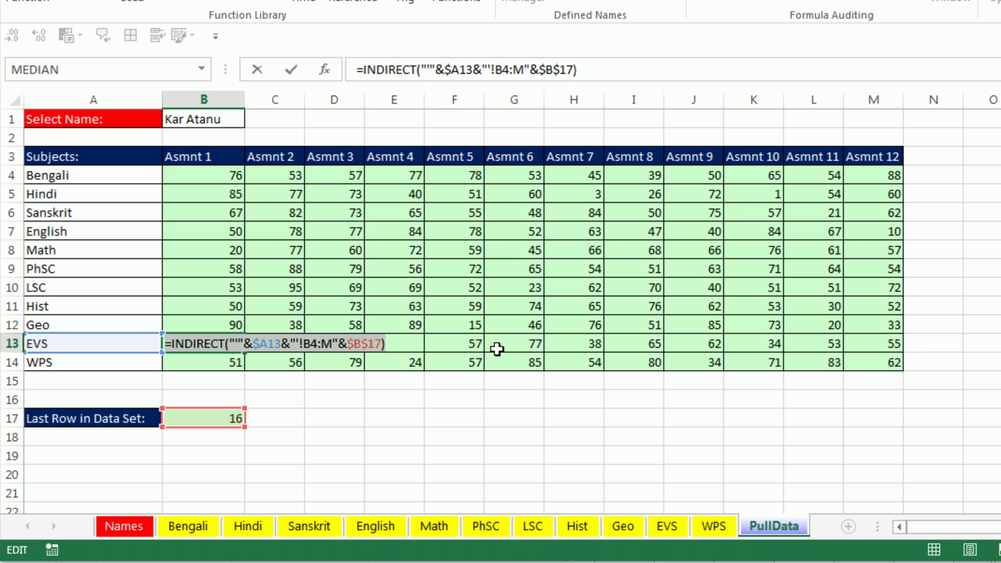
key("F9")
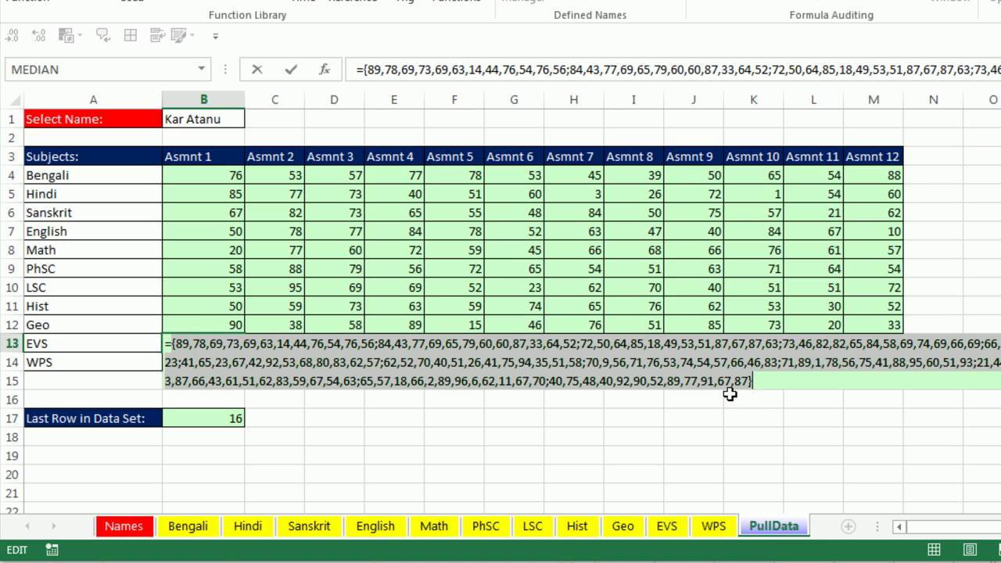
key("Escape")
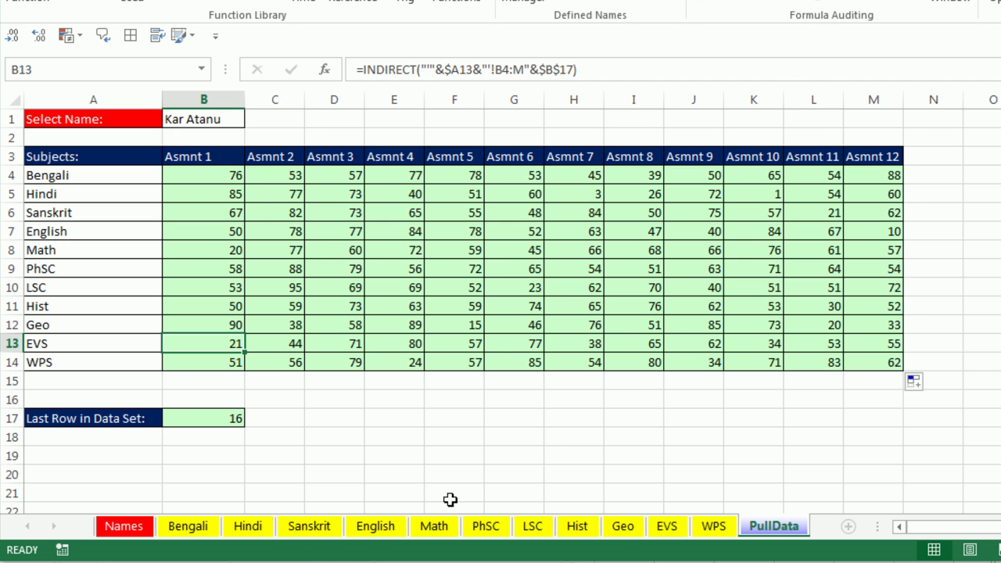
left_click(667, 527)
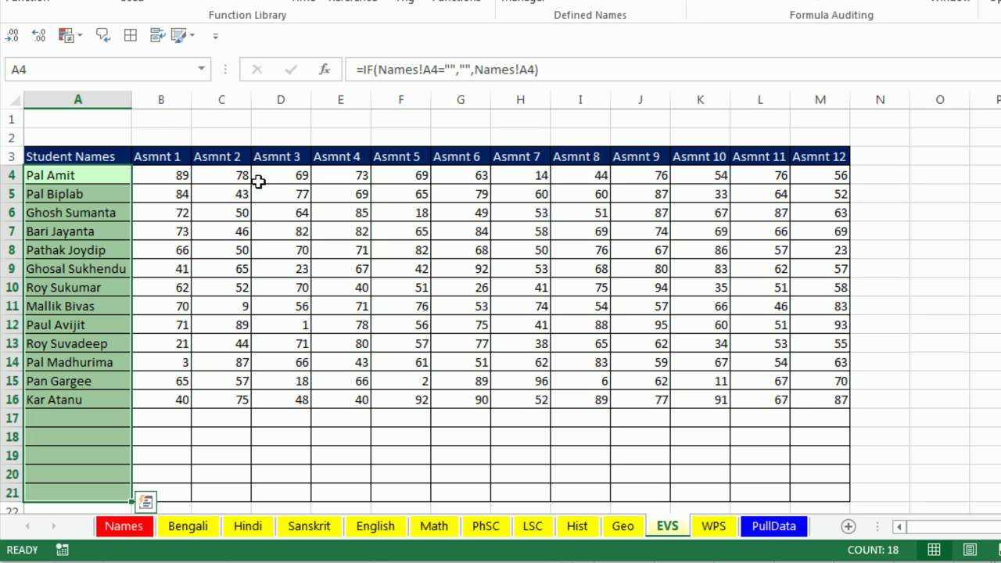
left_click(757, 532)
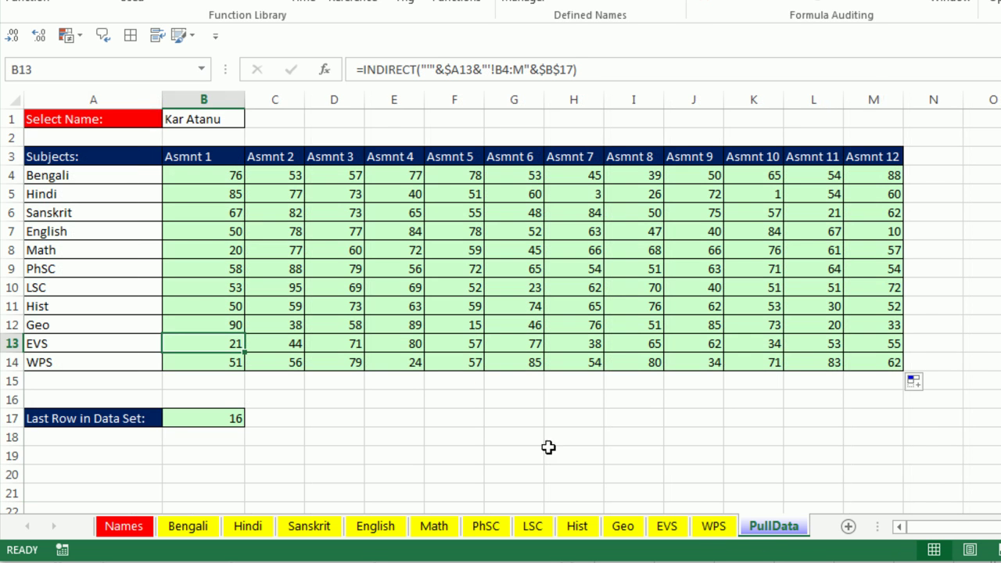
- Evaluate the INDIRECT formula in M14 without keeping the result, and compare its array with the scores on the WPS sheet
left_click(877, 363)
key("F2")
left_click_drag(850, 362, 959, 413)
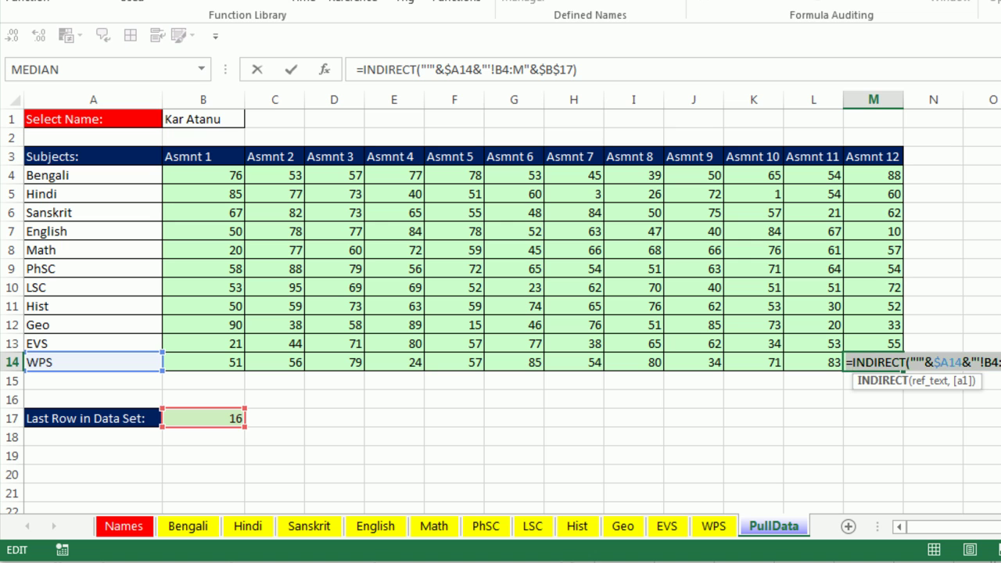
key("F9")
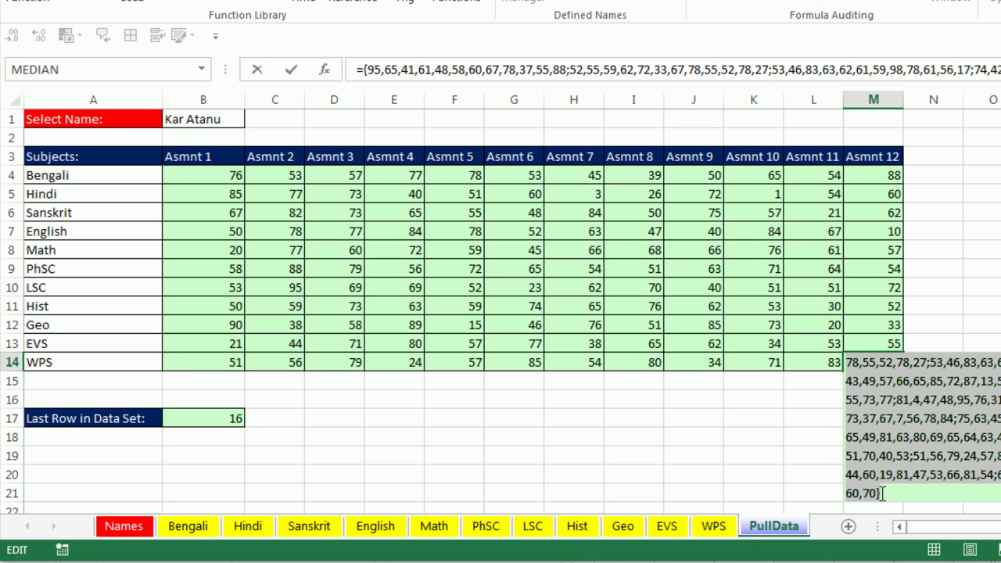
key("Escape")
left_click(713, 526)
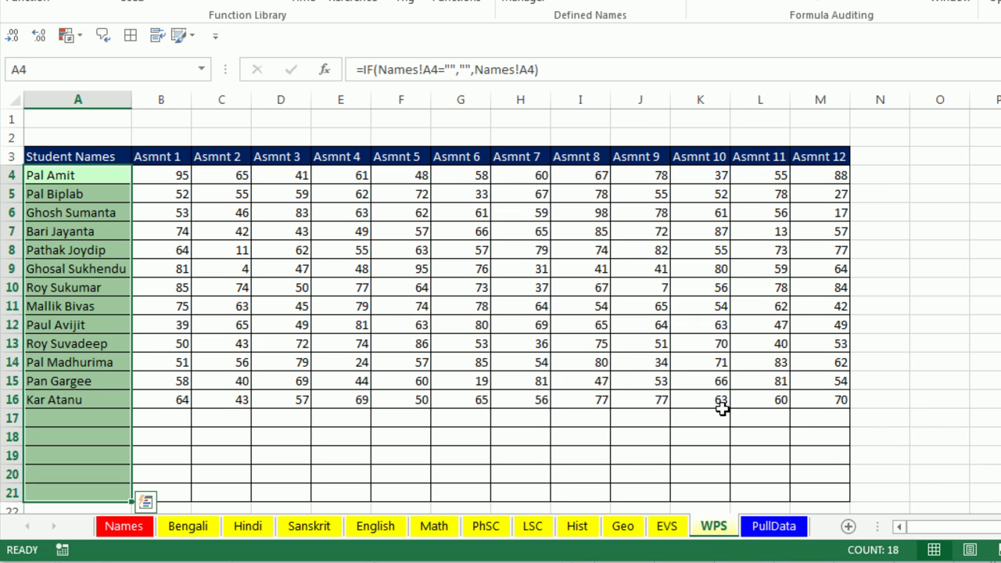
left_click(775, 526)
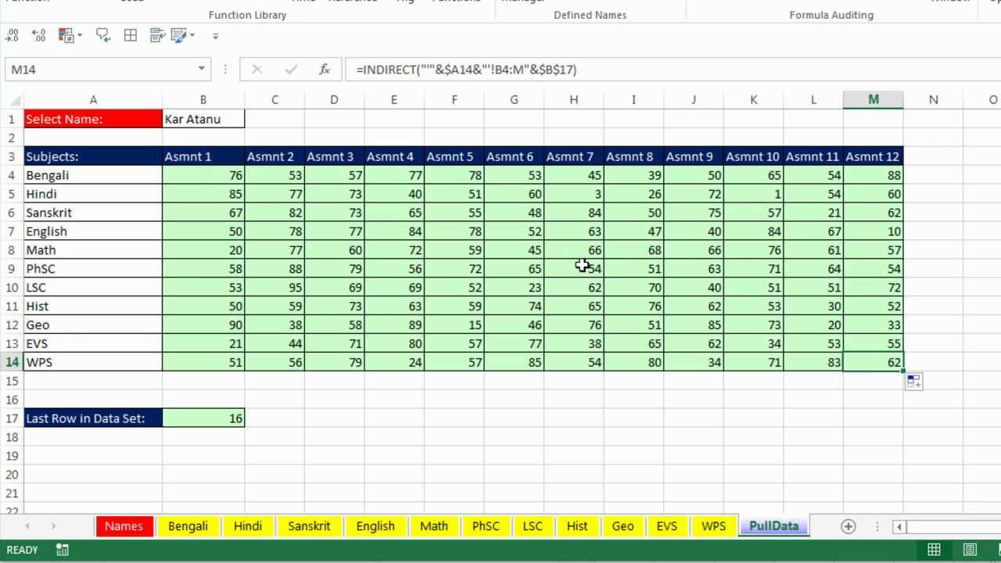
- Evaluate the ref_text argument and the whole INDIRECT formula in B4, restoring the formula after each evaluation
double_click(193, 175)
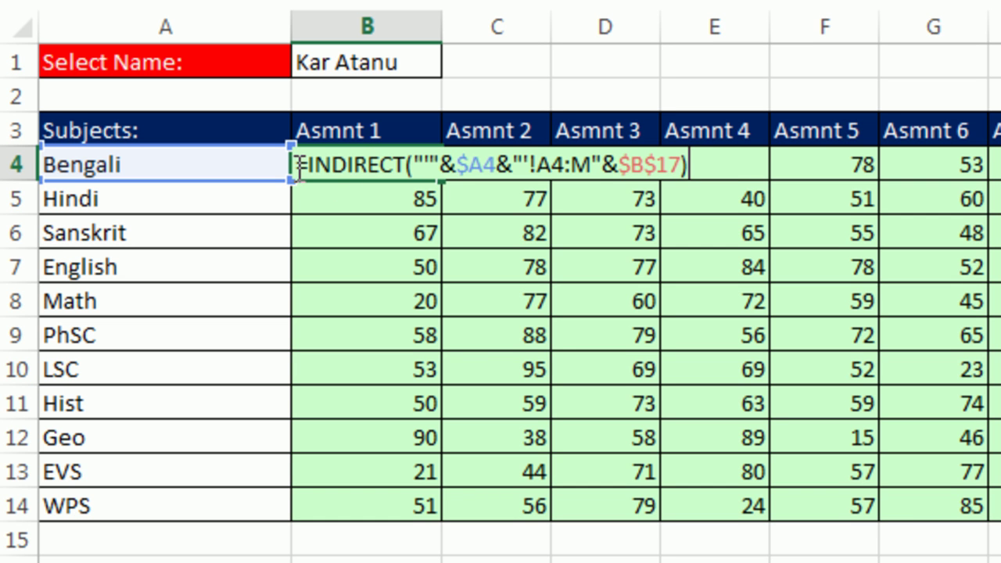
left_click(415, 165)
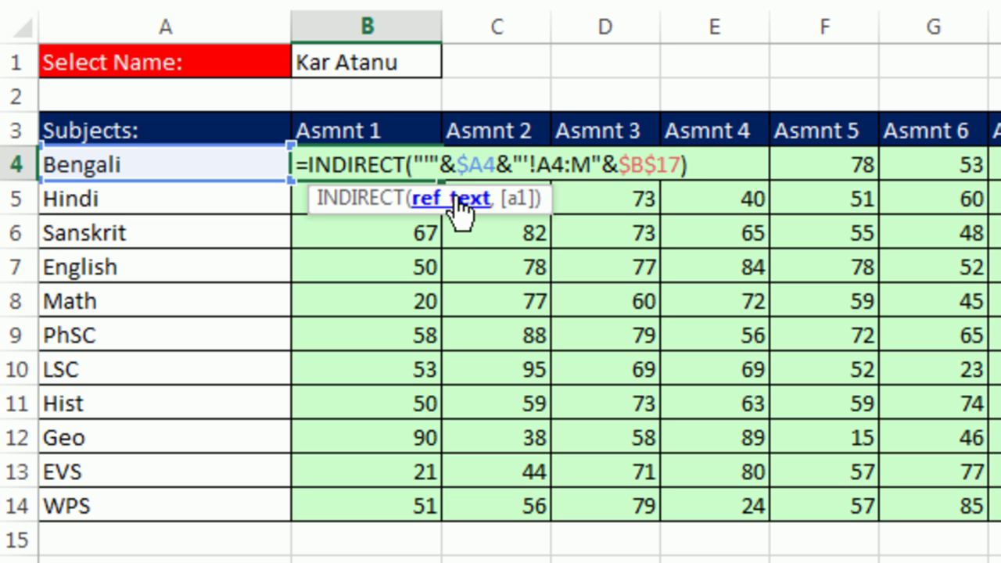
left_click(460, 200)
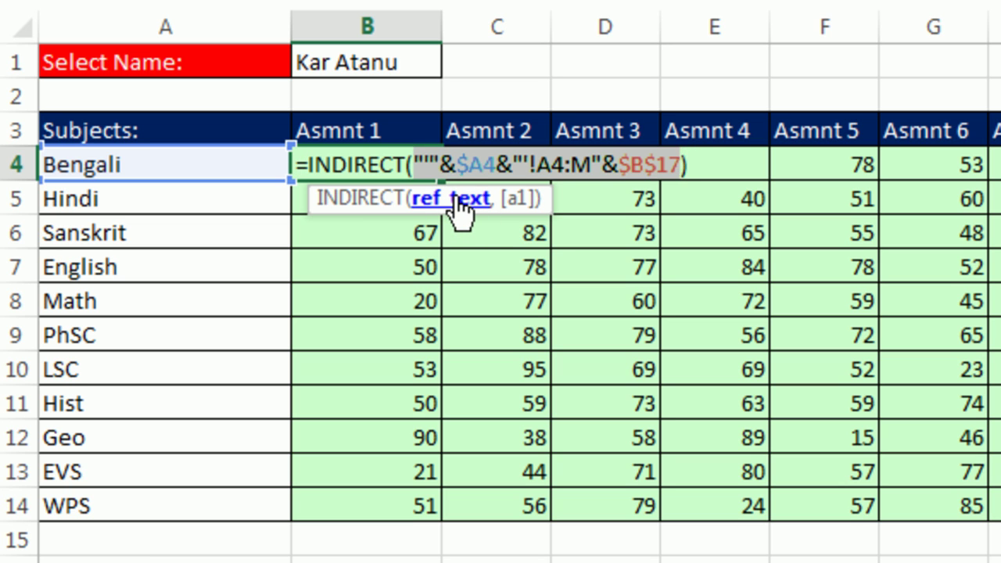
key("F9")
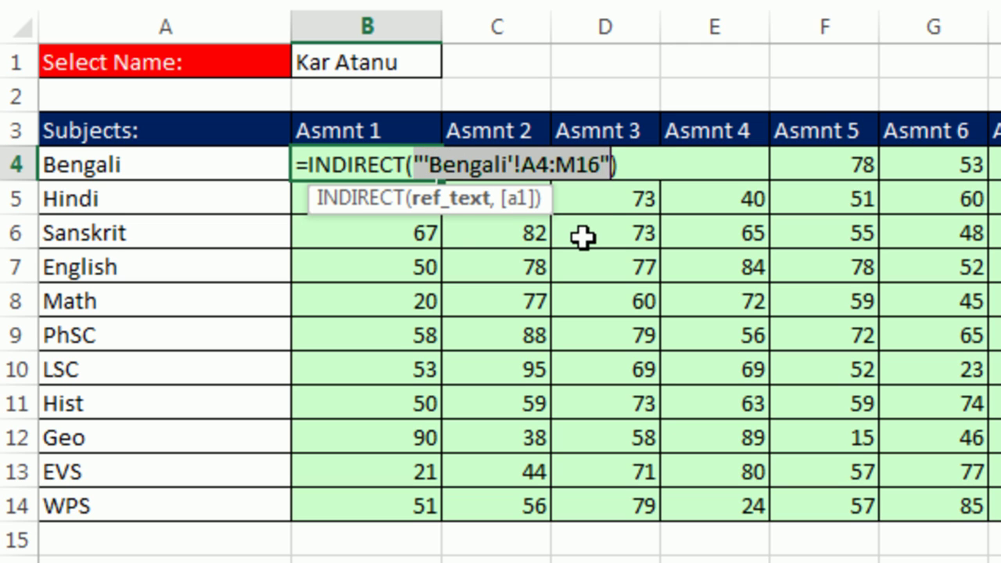
key("ctrl+z")
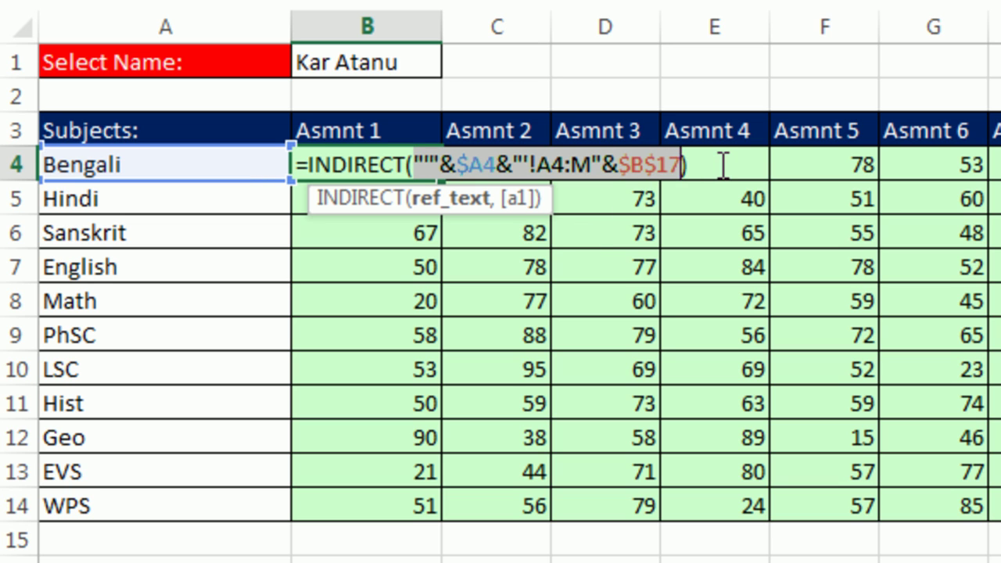
key("Home")
key("shift+End")
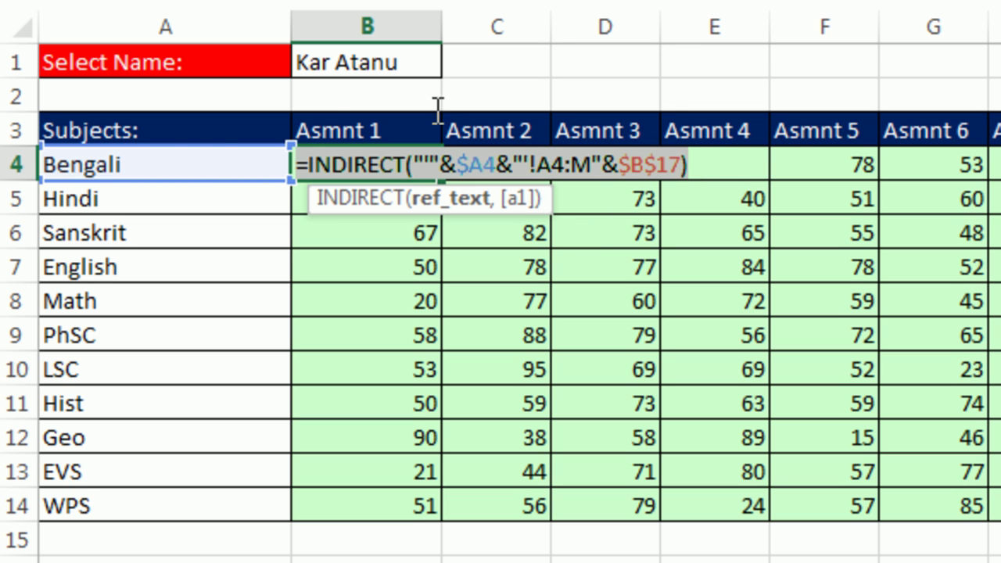
key("F9")
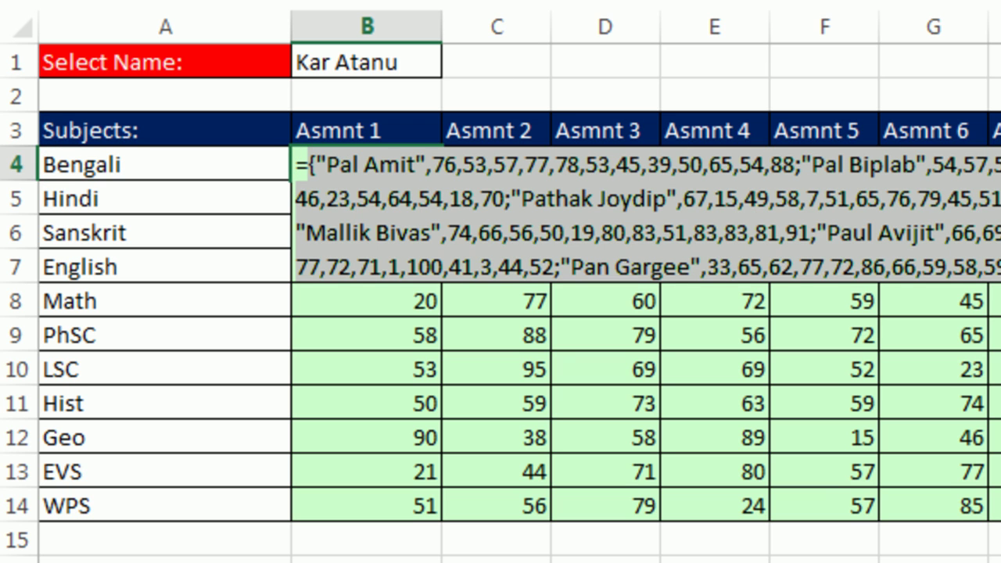
key("ctrl+z")
left_click(176, 180)
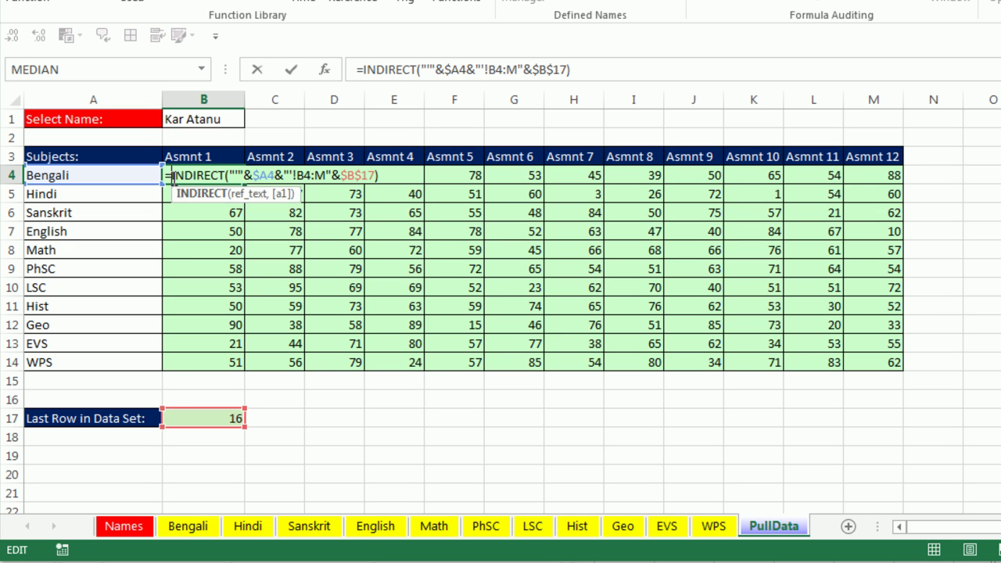
type("VLOOKUP(INDIRECT(\"'\"&$A4&\"'!B4:M\"&$B$17")
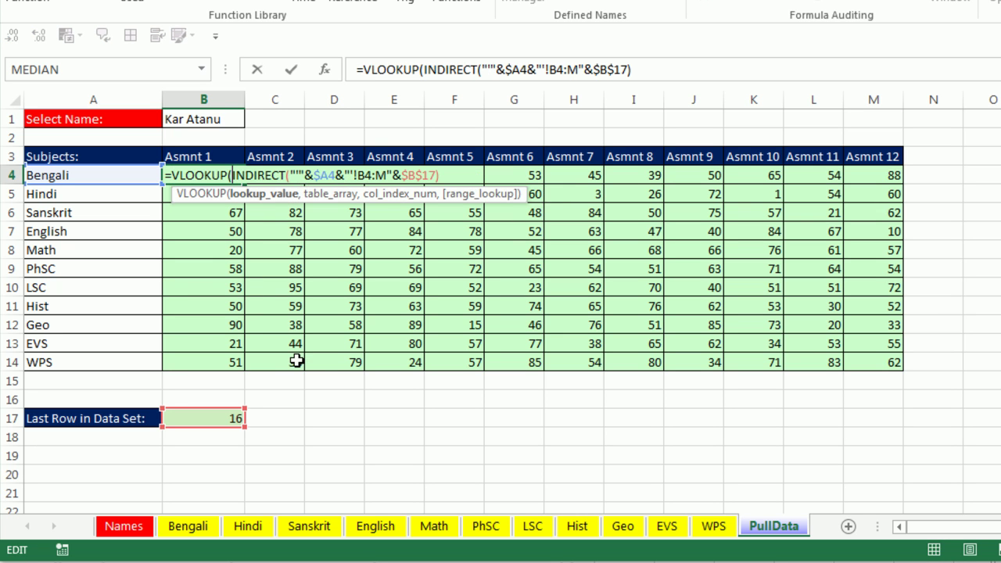
left_click(175, 119)
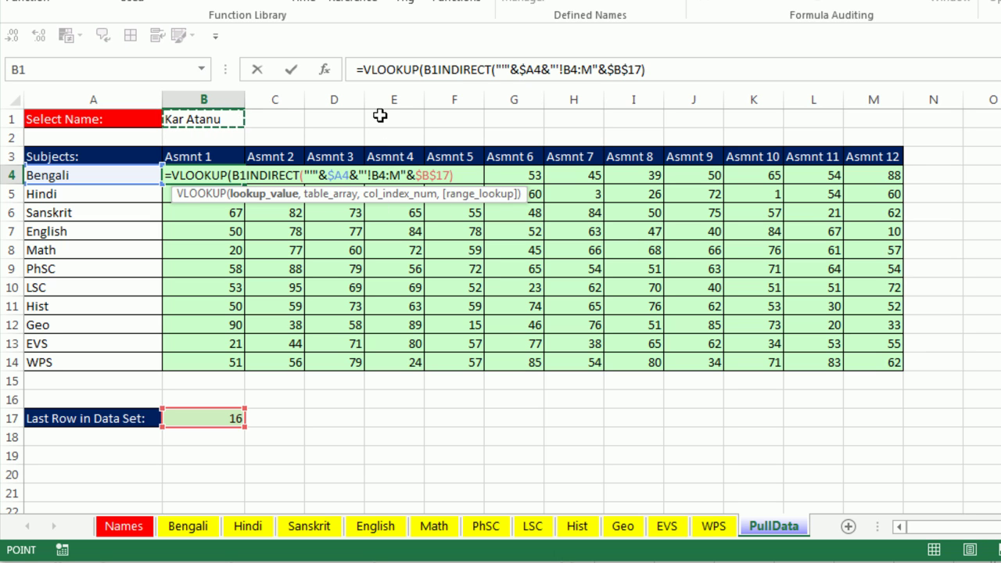
key("Escape")
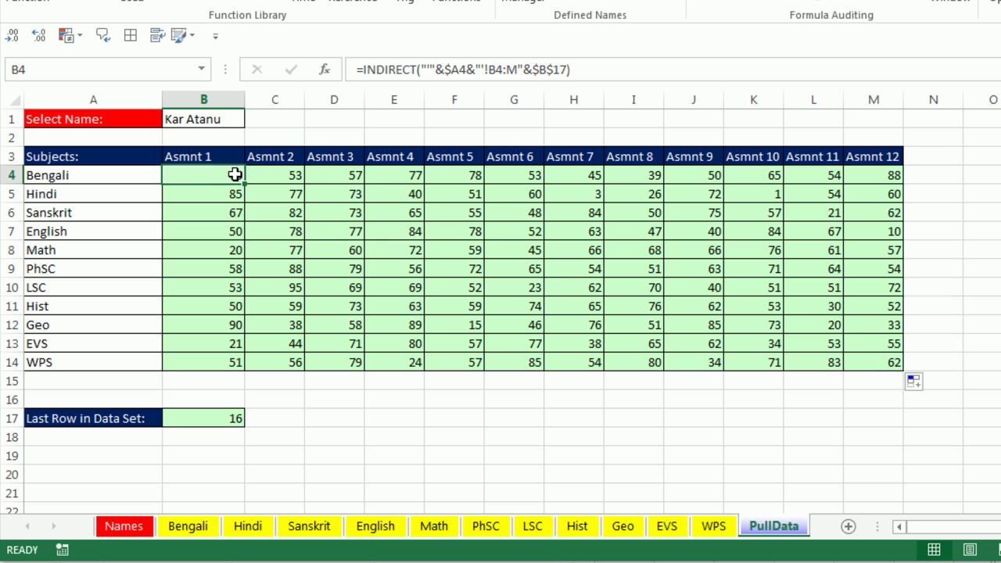
- Check the start cell of the range in the B4 formula against the first score and student name cells on the WPS sheet
double_click(235, 174)
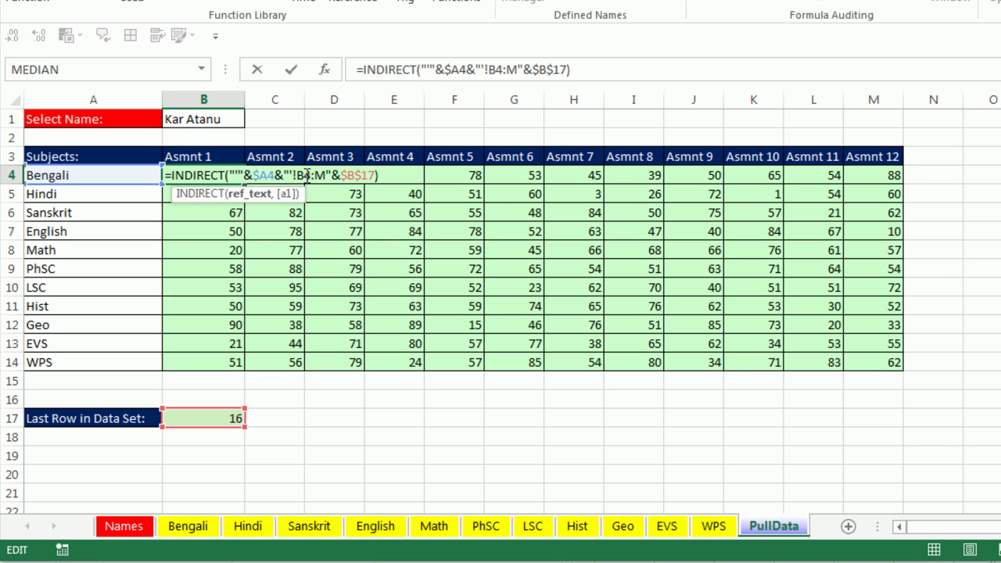
key("Escape")
left_click(714, 526)
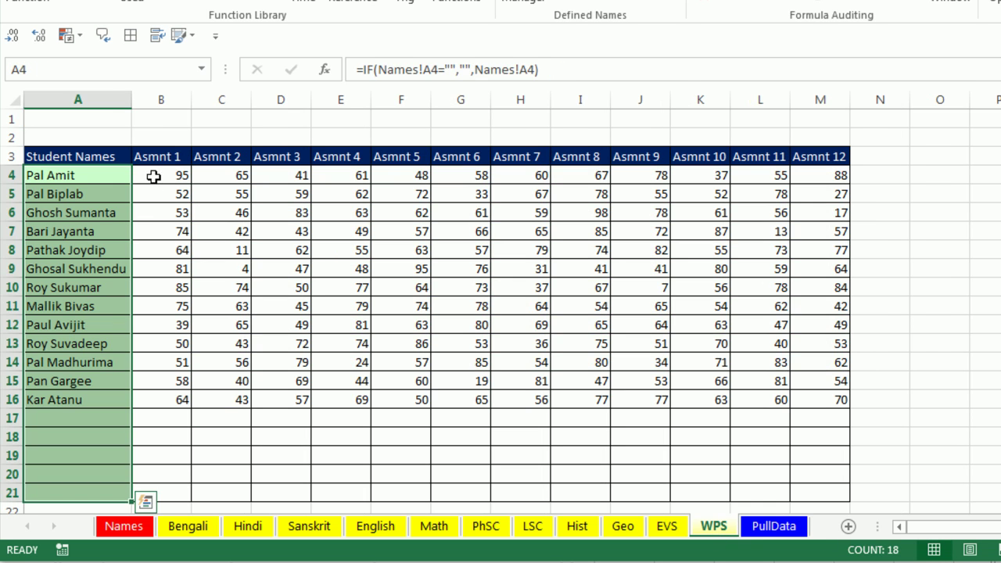
left_click(154, 177)
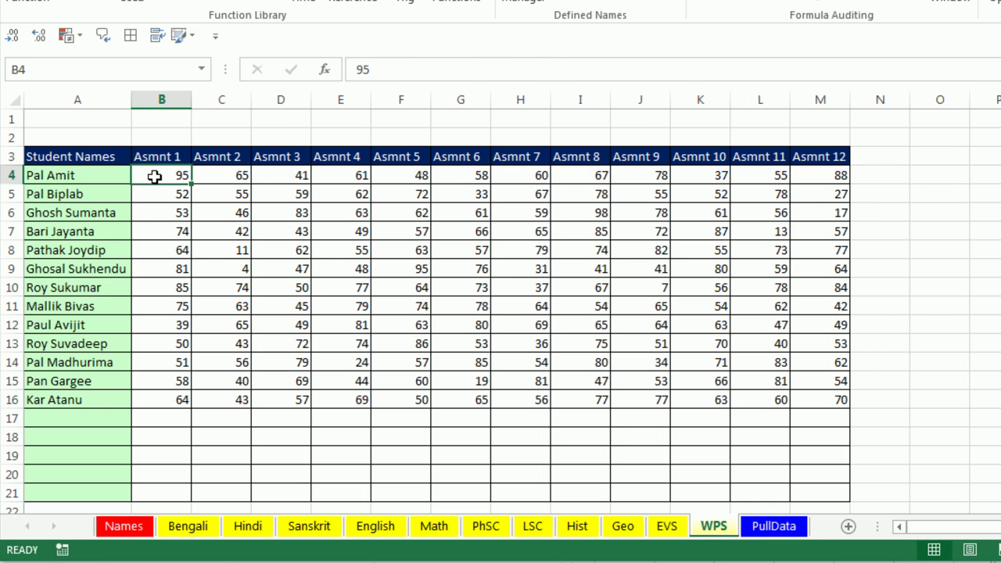
left_click(94, 179)
left_click(770, 526)
- Change the range start in the INDIRECT formula from B4 to A4 to include the names, and enter it throughout B4:M14
left_click_drag(203, 176, 876, 362)
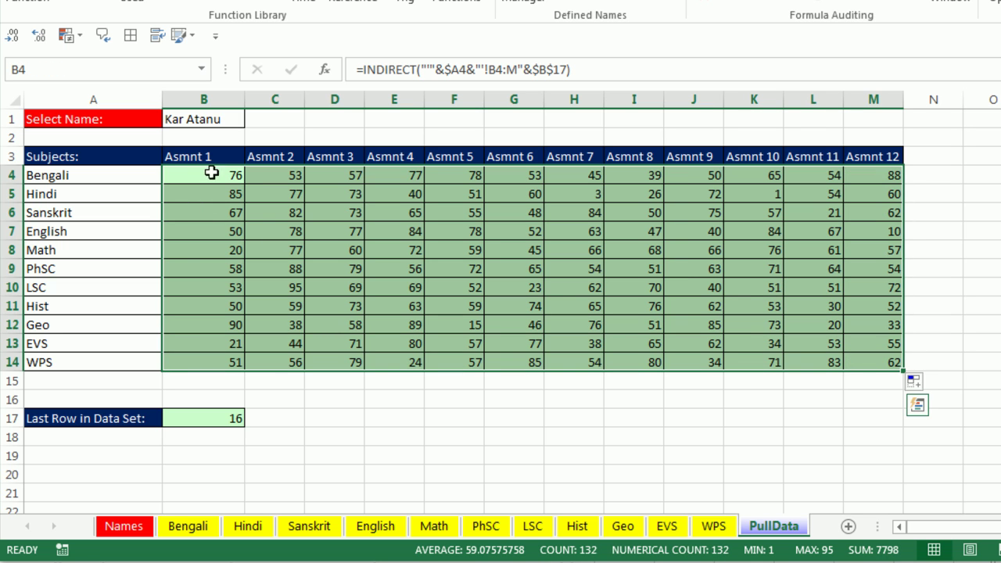
key("F2")
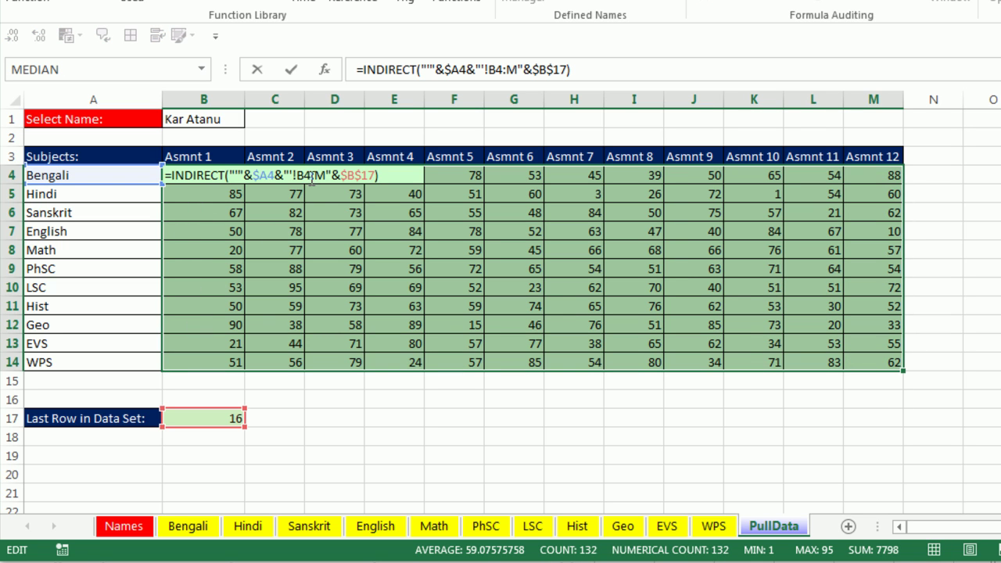
left_click(302, 175)
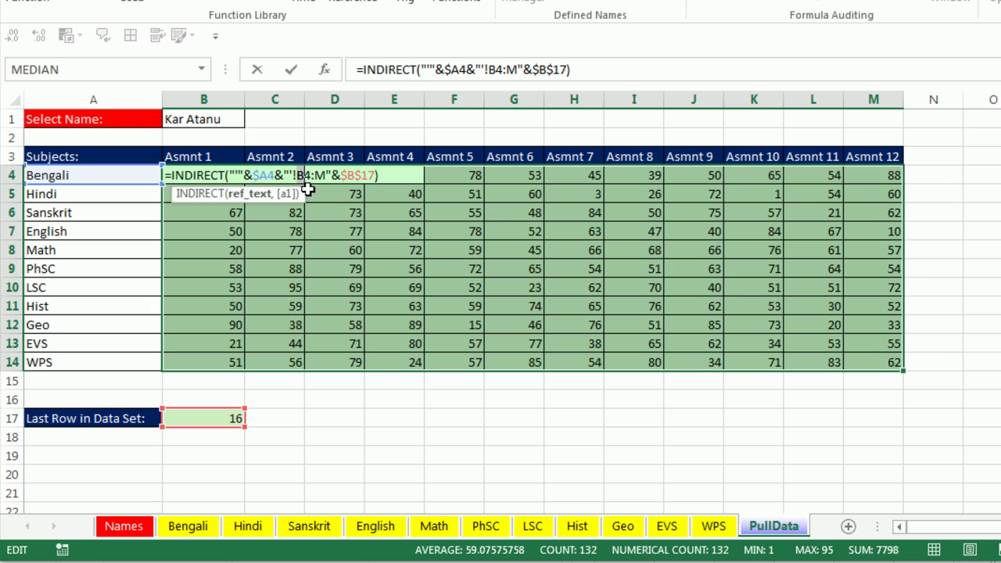
key("BackSpace")
type("A")
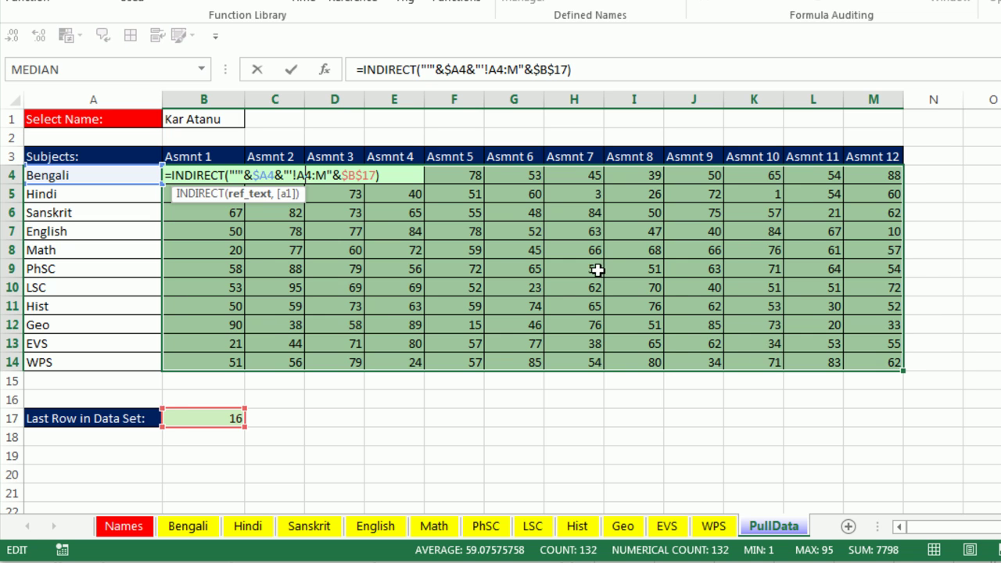
key("ctrl+Return")
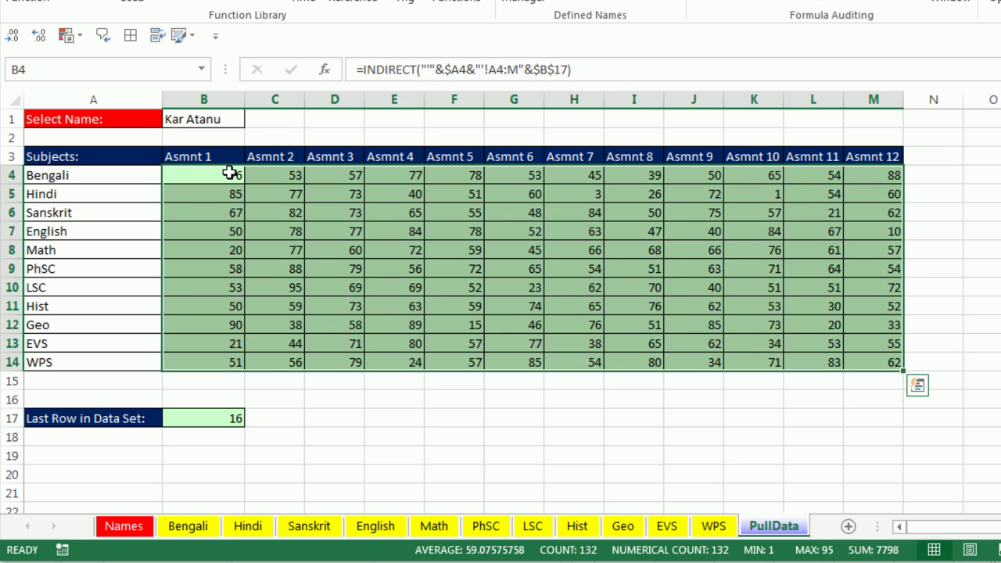
- Wrap the INDIRECT formula in B4 in a VLOOKUP, with $B$1 as lookup value and INDIRECT as table array
key("F2")
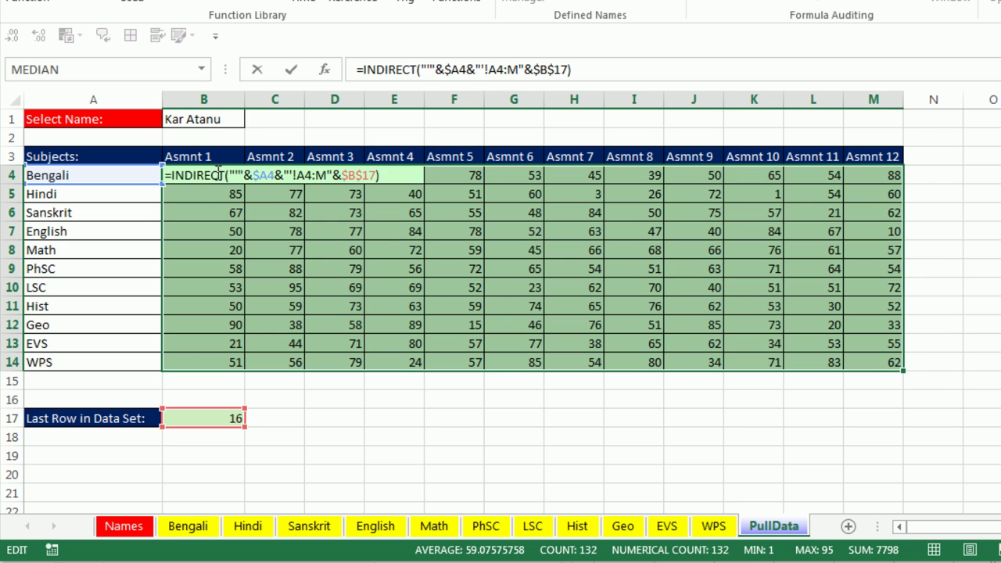
left_click(174, 179)
type("VL")
key("Tab")
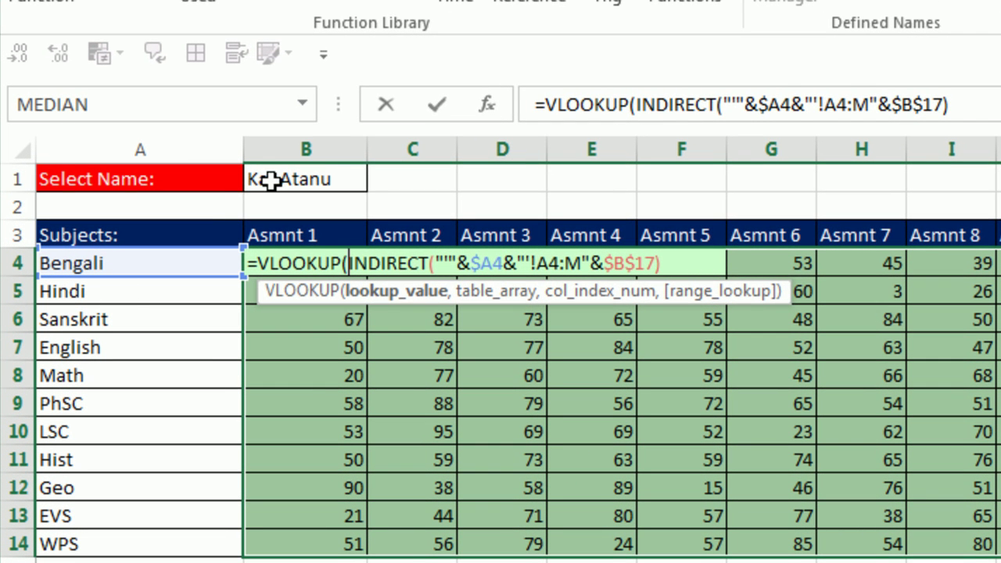
left_click(270, 181)
key("F4")
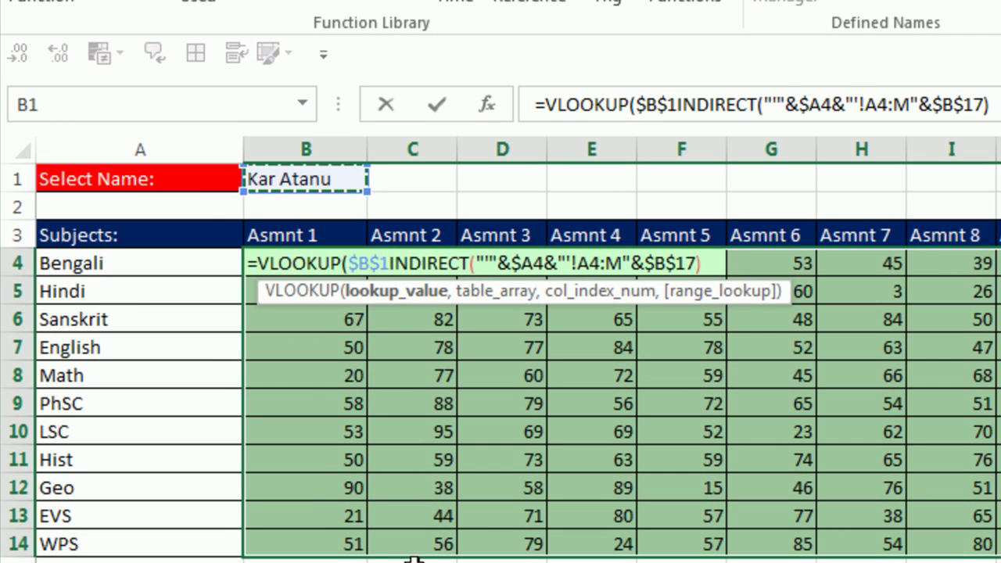
type(",")
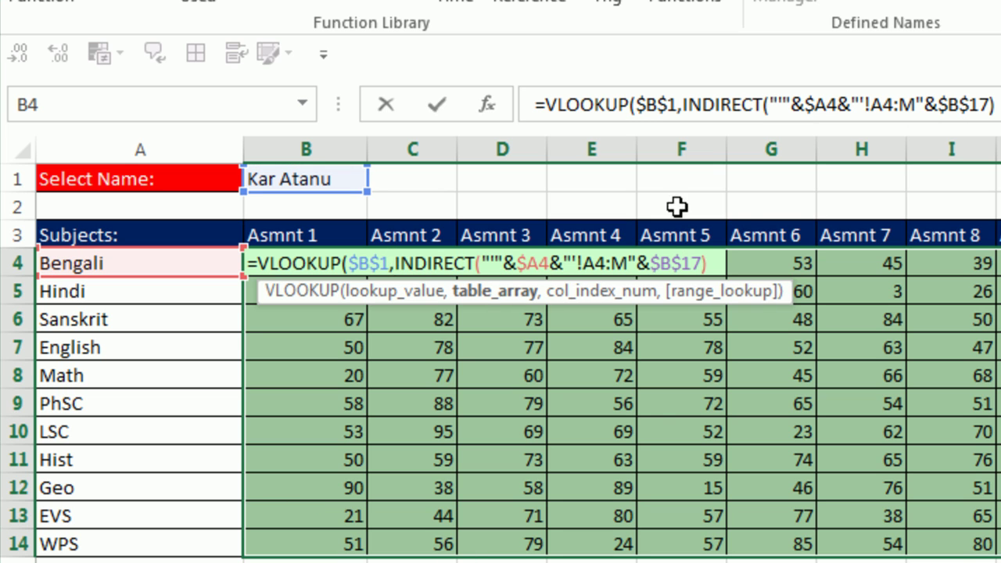
key("End")
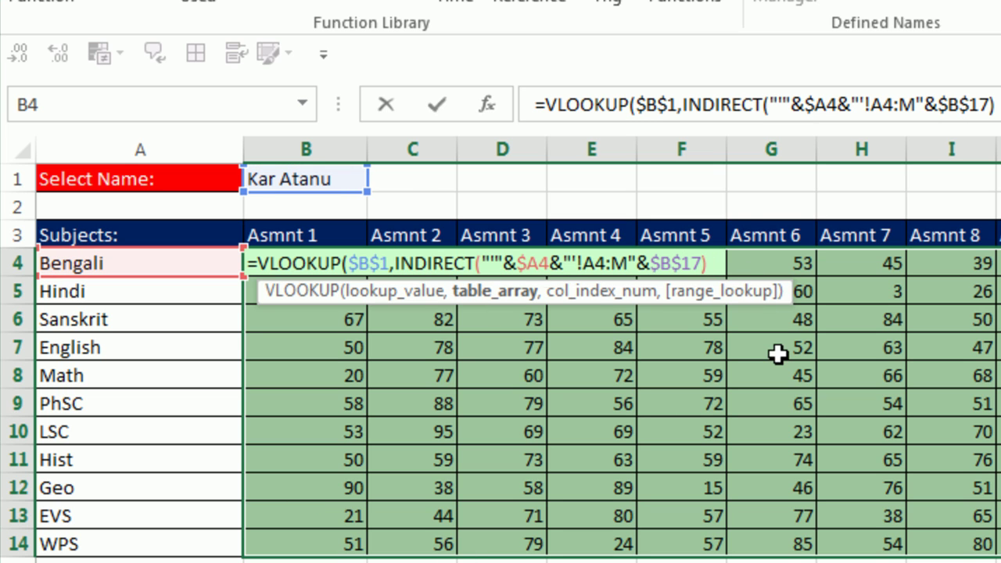
type(",")
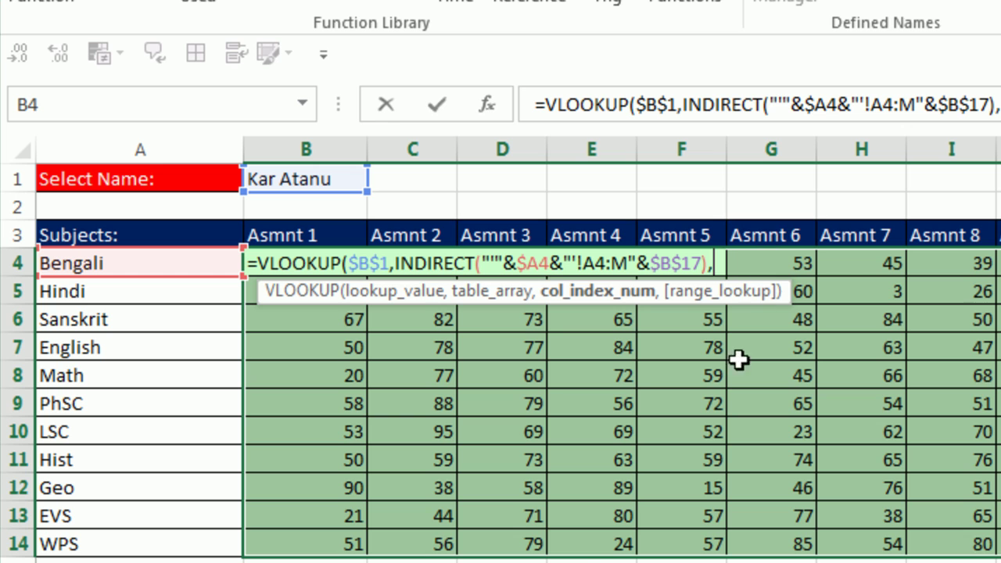
- Set the VLOOKUP column index to COLUMNS($B4:B4)+1
type("column")
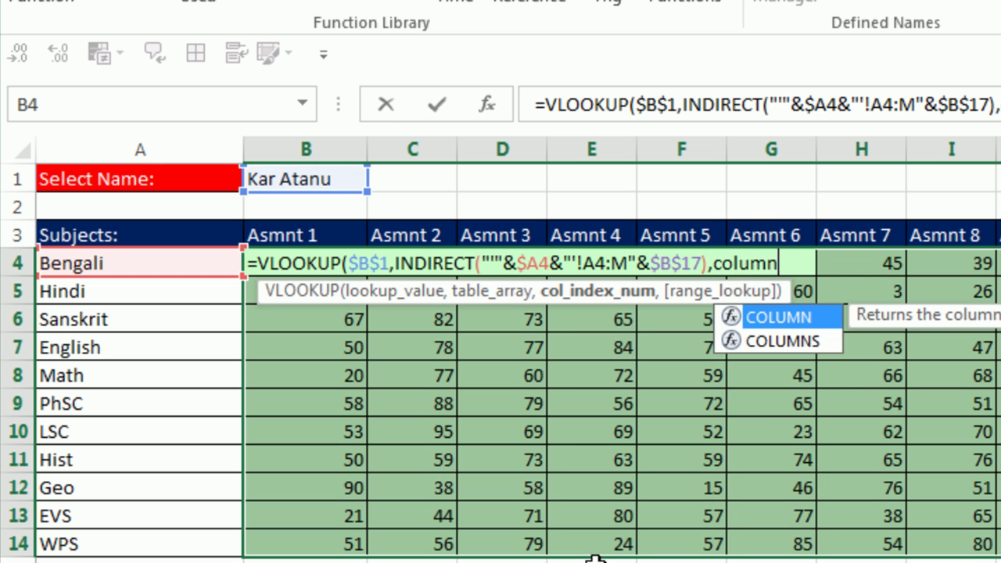
key("Down")
key("Tab")
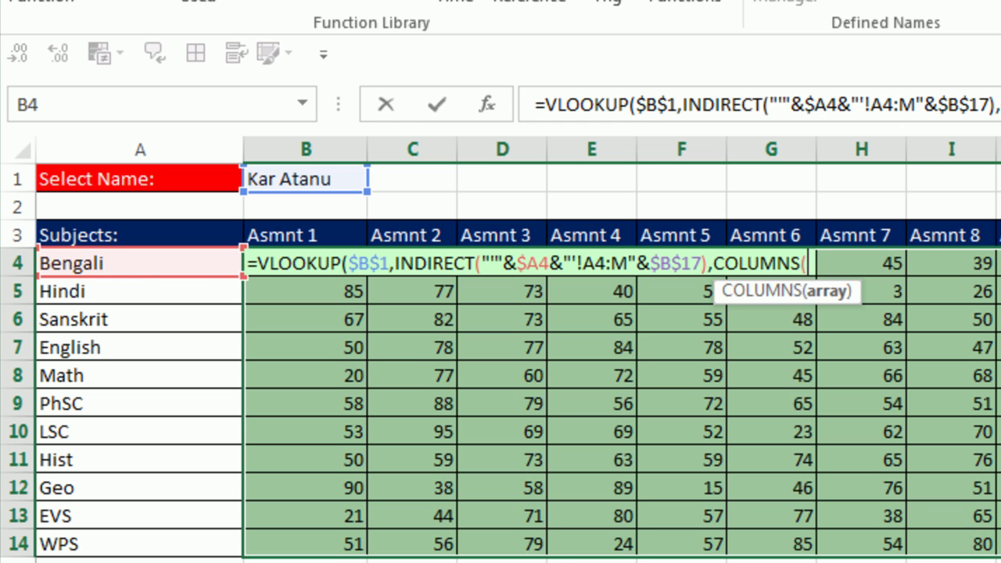
type("$B4;B4")
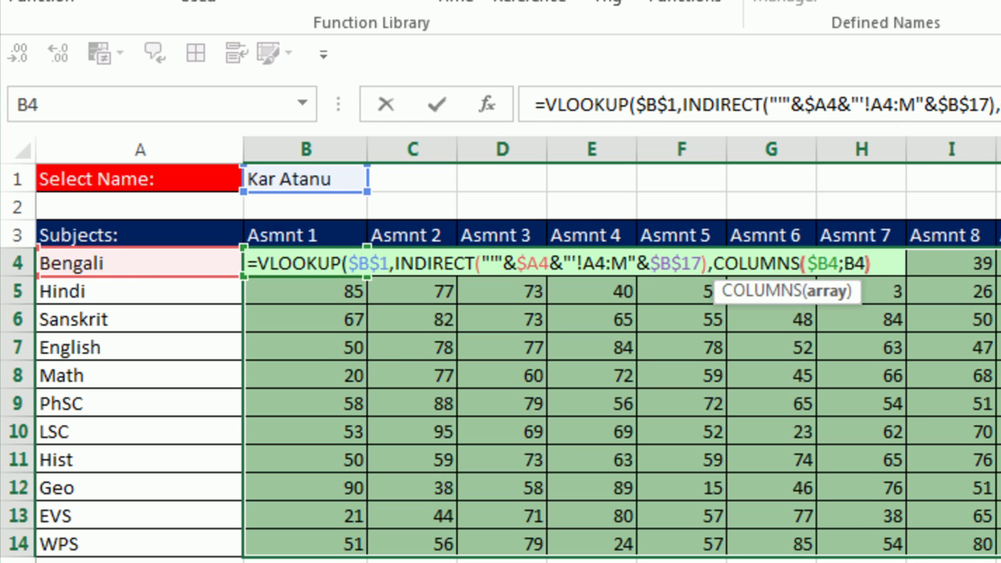
left_click(846, 265)
key("BackSpace")
type(":")
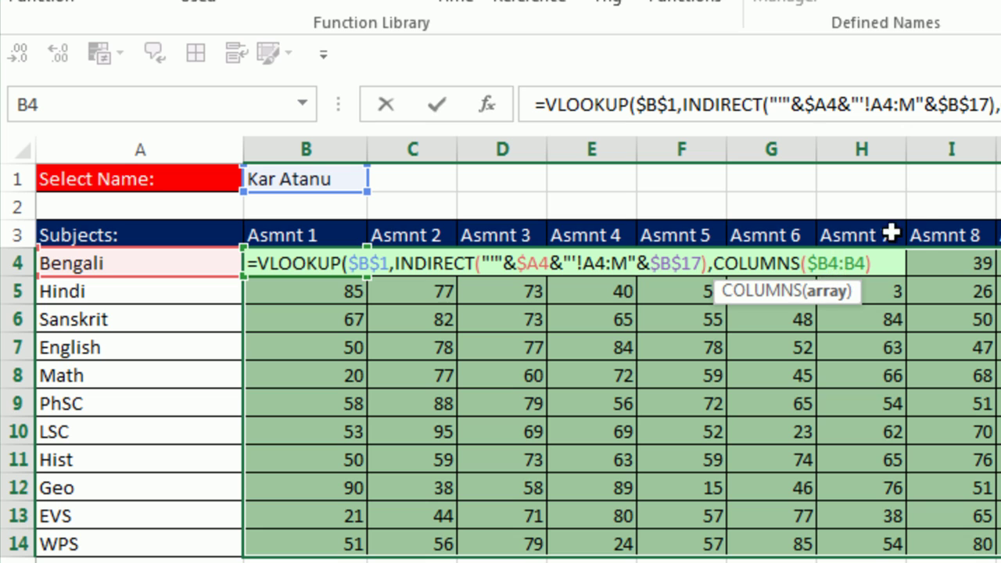
left_click(846, 263)
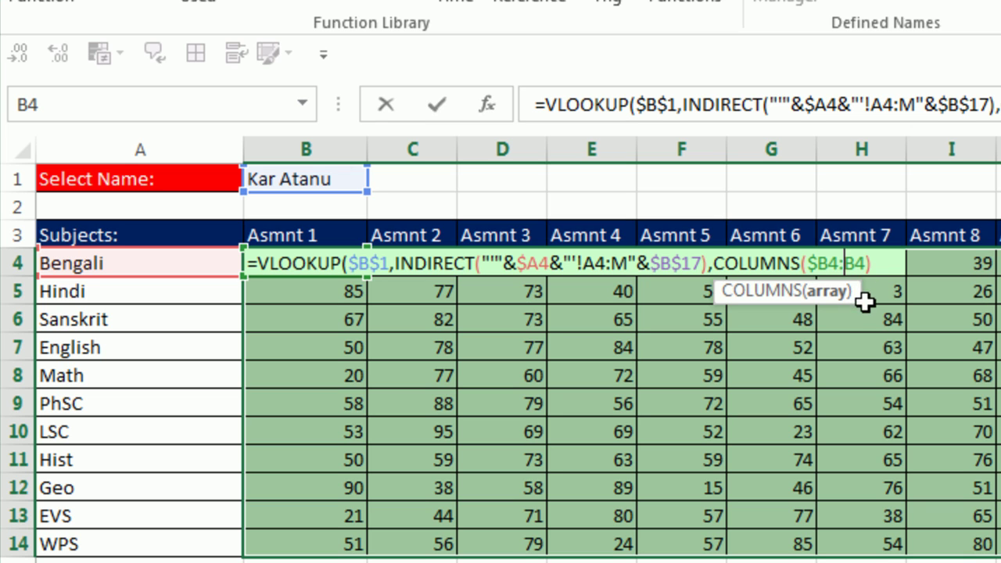
left_click(885, 266)
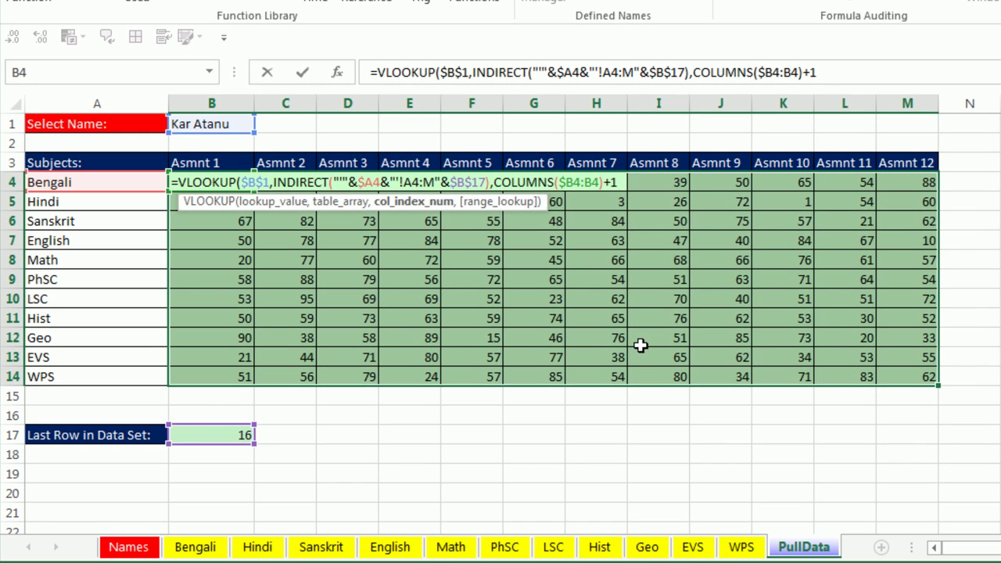
- Finish the VLOOKUP with 0 for exact match, enter it throughout B4:M14, and check the formula in M14
type(",")
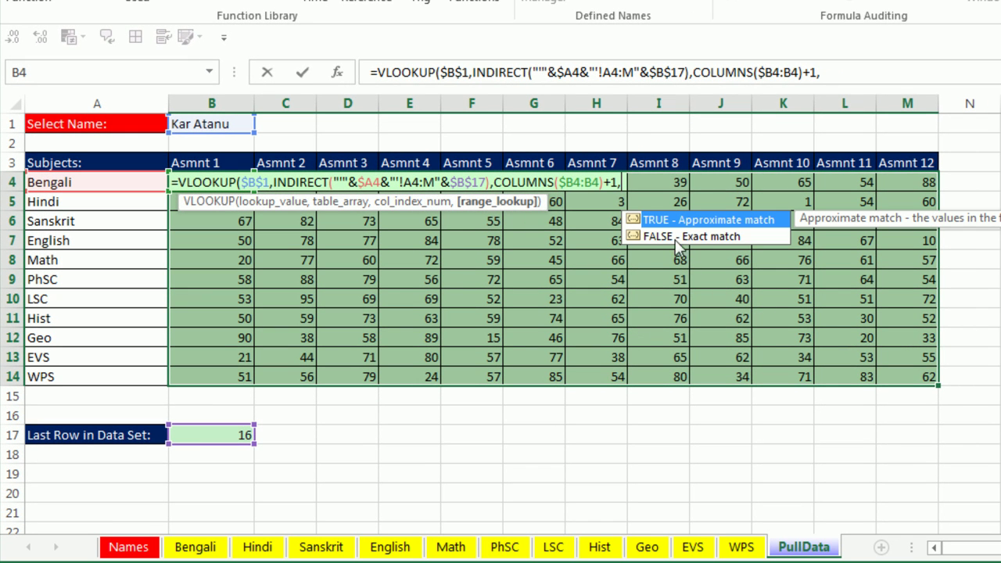
type("0")
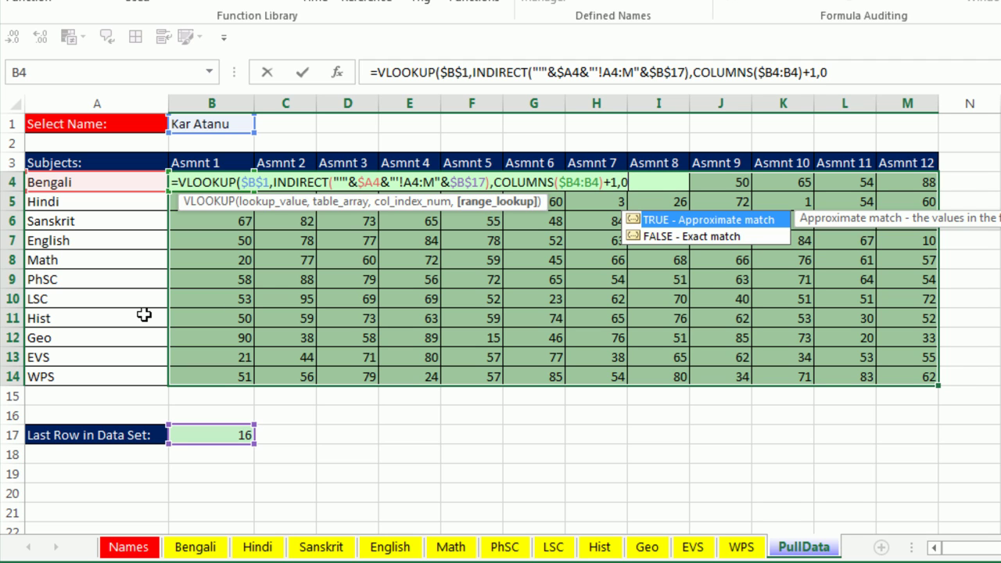
type(")")
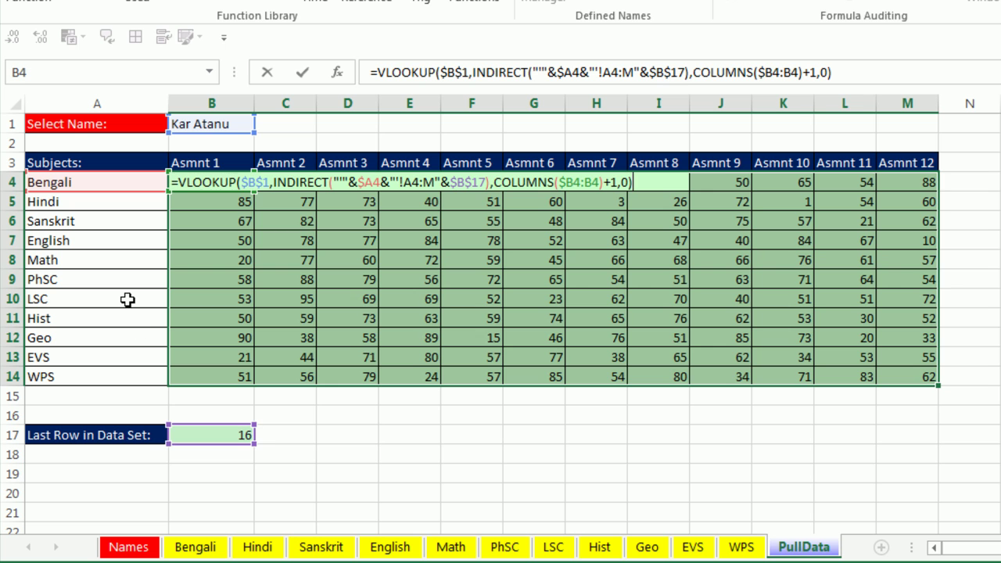
key("ctrl+Return")
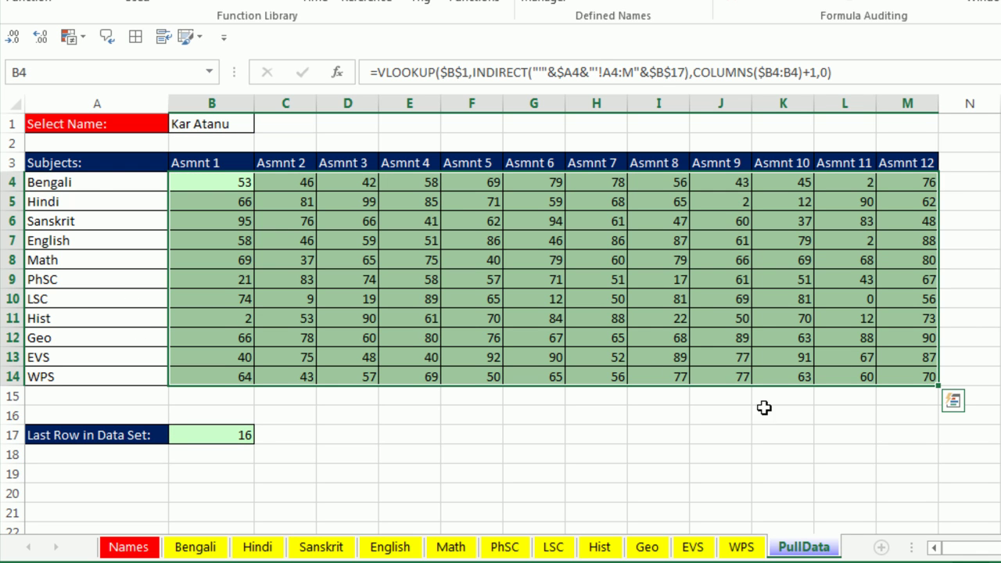
double_click(929, 378)
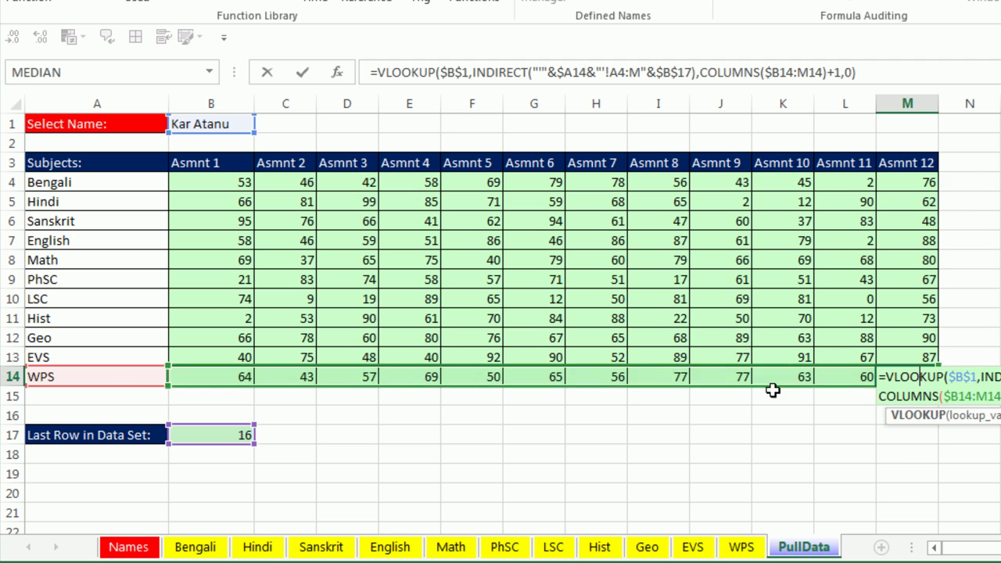
key("Escape")
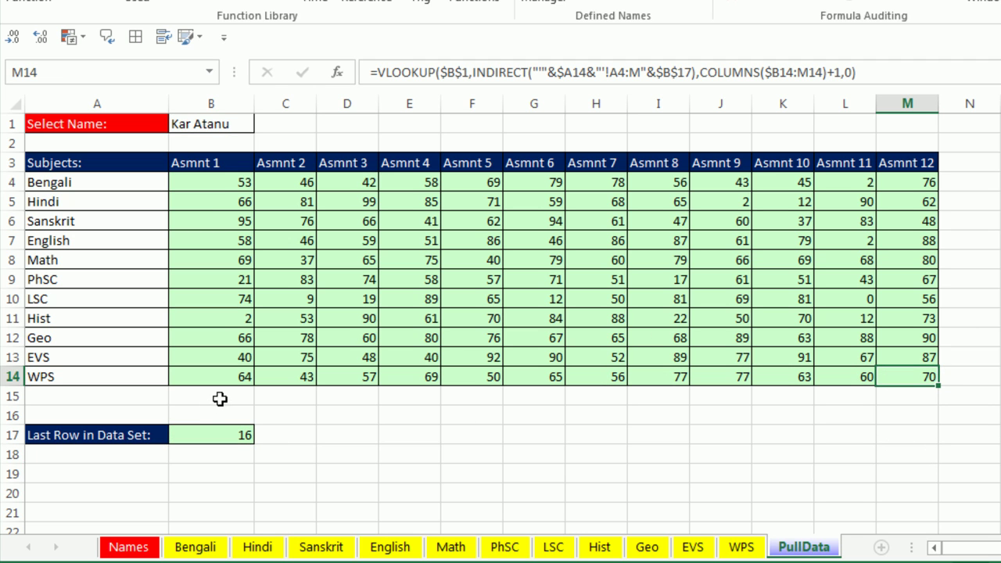
- Reselect the last student in the B1 name list and compare the WPS row with that student's scores on the WPS sheet
left_click(227, 129)
left_click(263, 124)
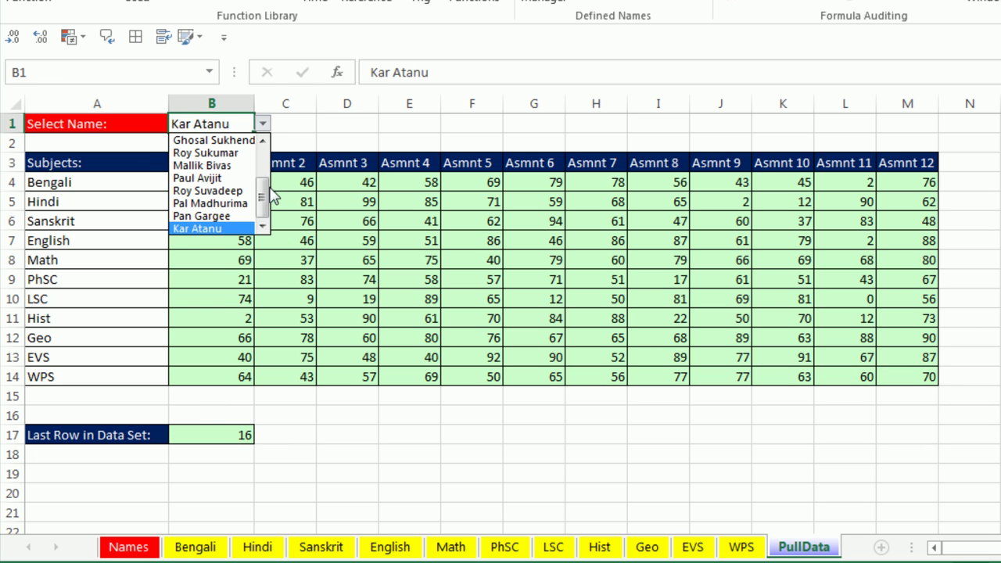
left_click(227, 231)
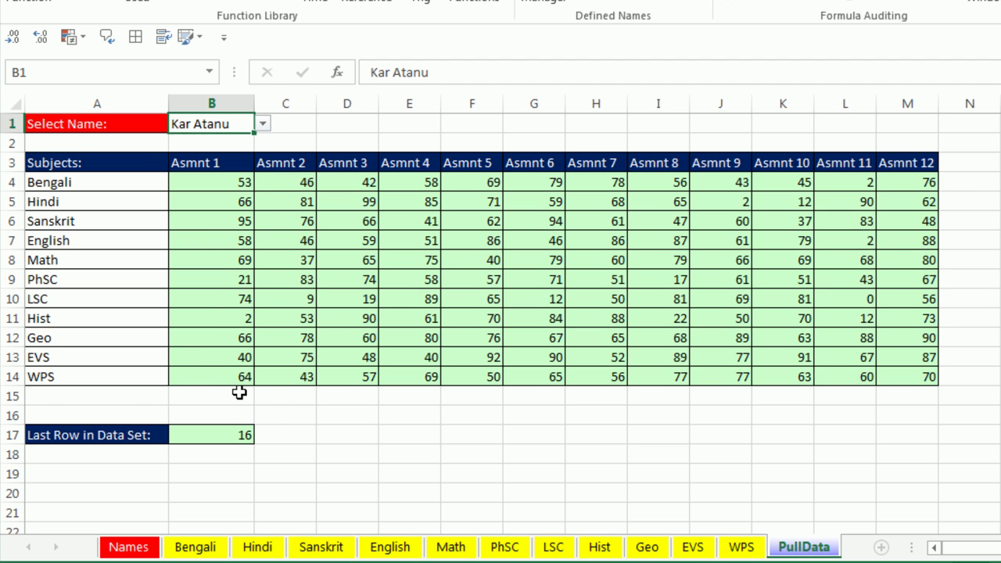
left_click(742, 547)
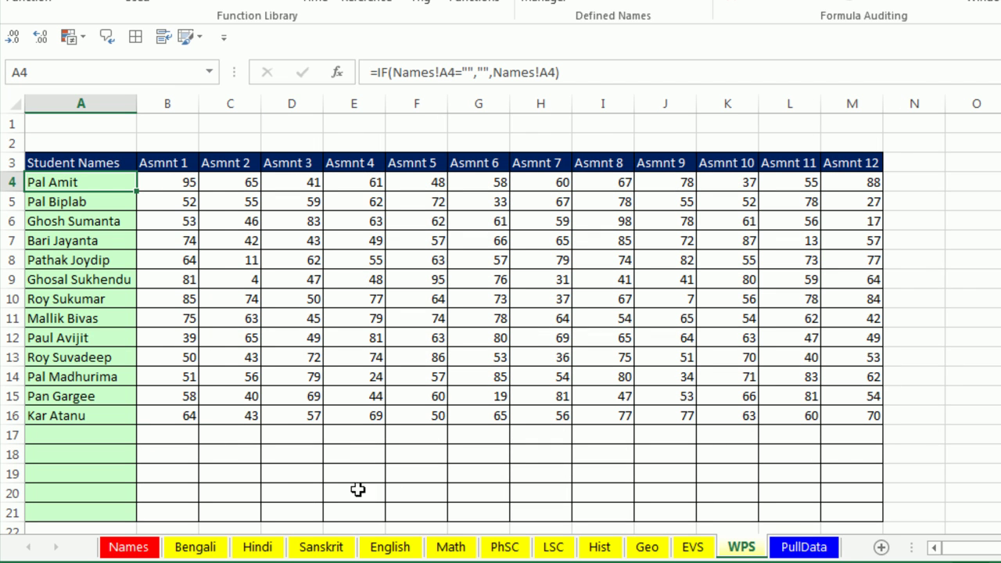
left_click(792, 548)
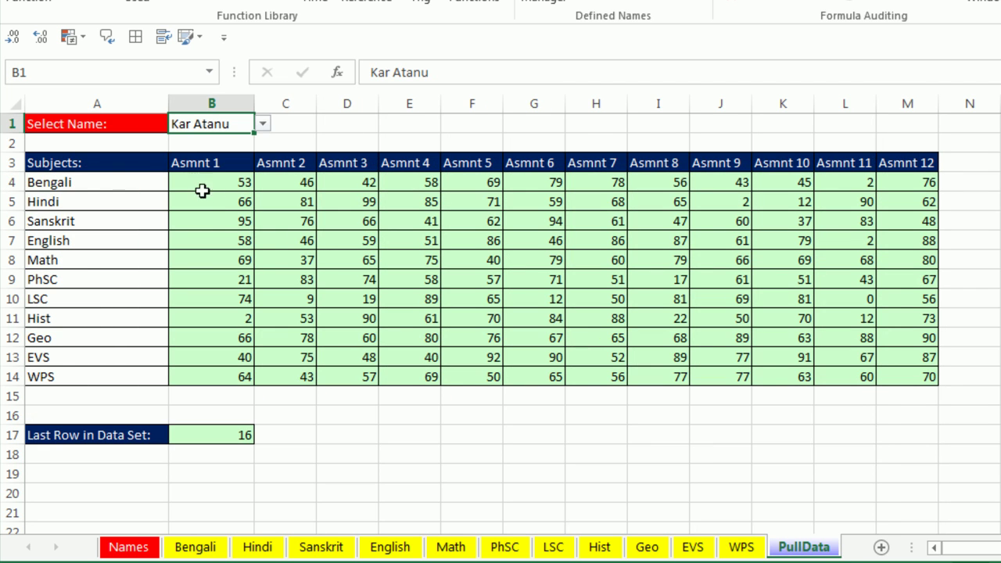
- Choose the first student in the B1 name list and compare the Bengali row with the scores on the Bengali sheet
left_click(263, 126)
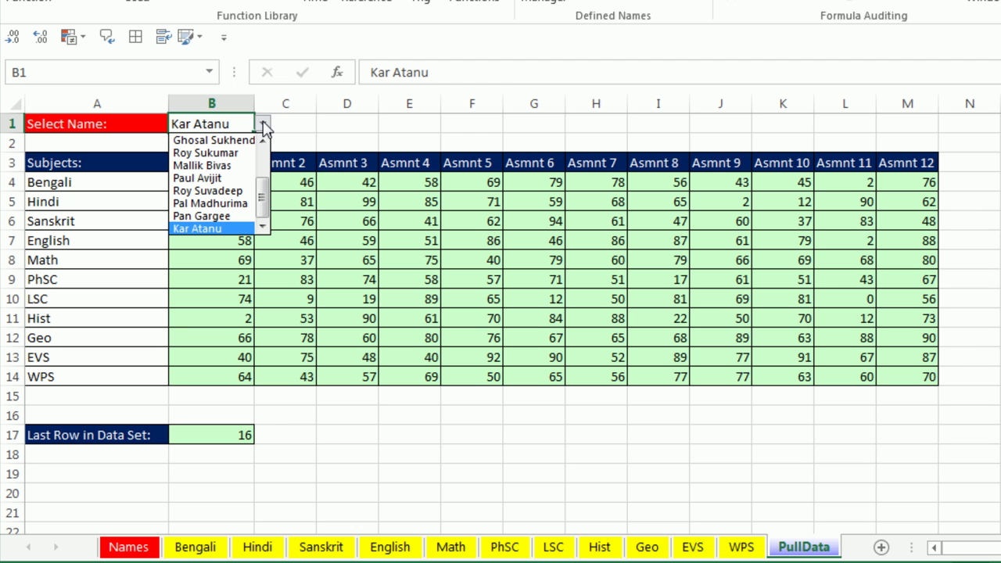
left_click_drag(263, 200, 261, 141)
left_click(220, 140)
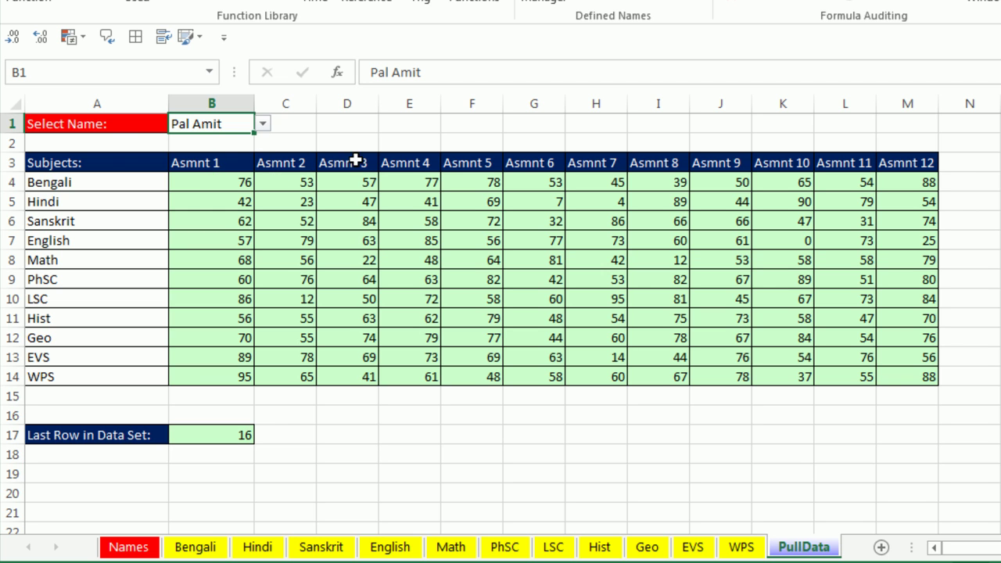
left_click(197, 548)
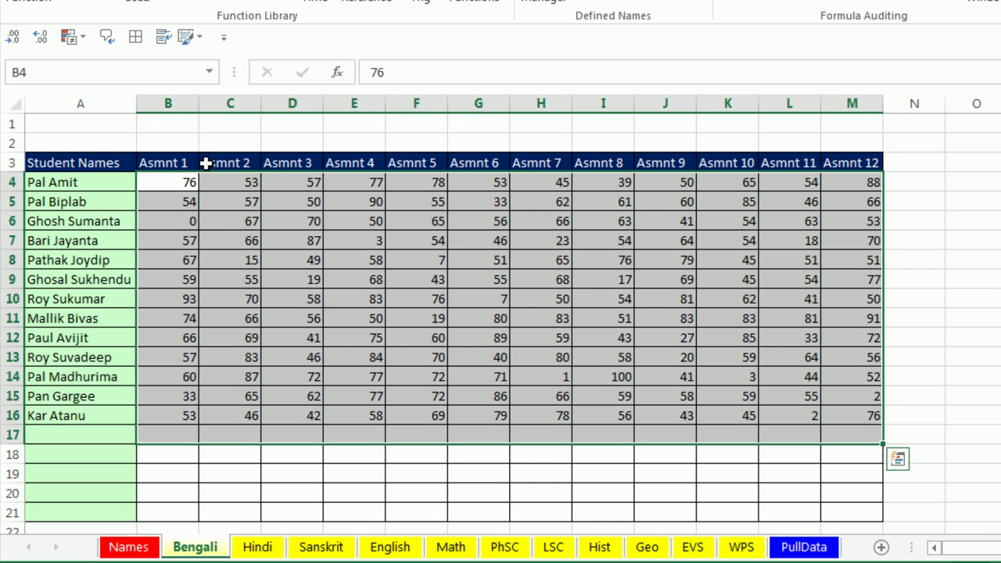
left_click(809, 547)
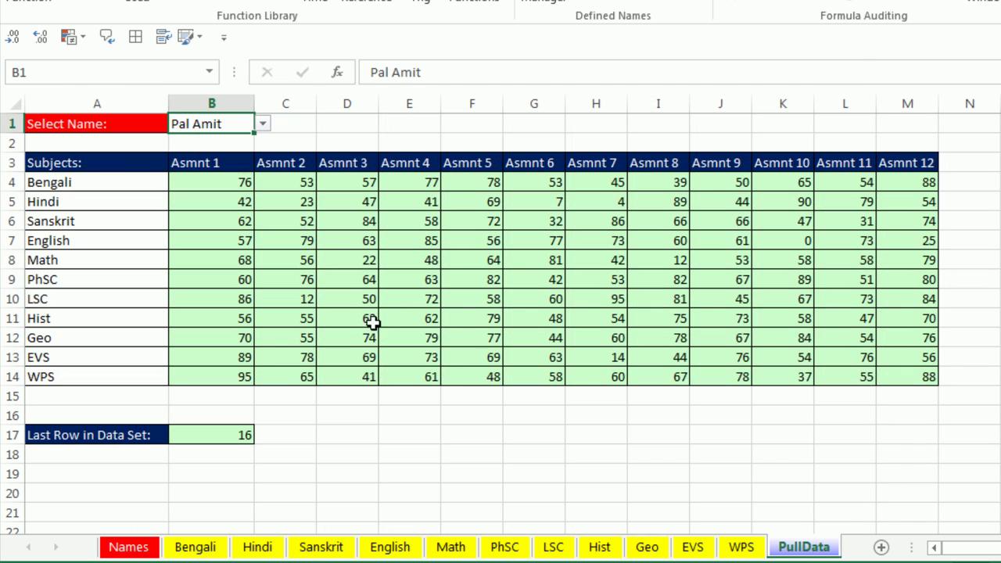
- Add a new student's name in A17 of the Names sheet and check it on the Bengali, Hindi and Sanskrit sheets
left_click(125, 551)
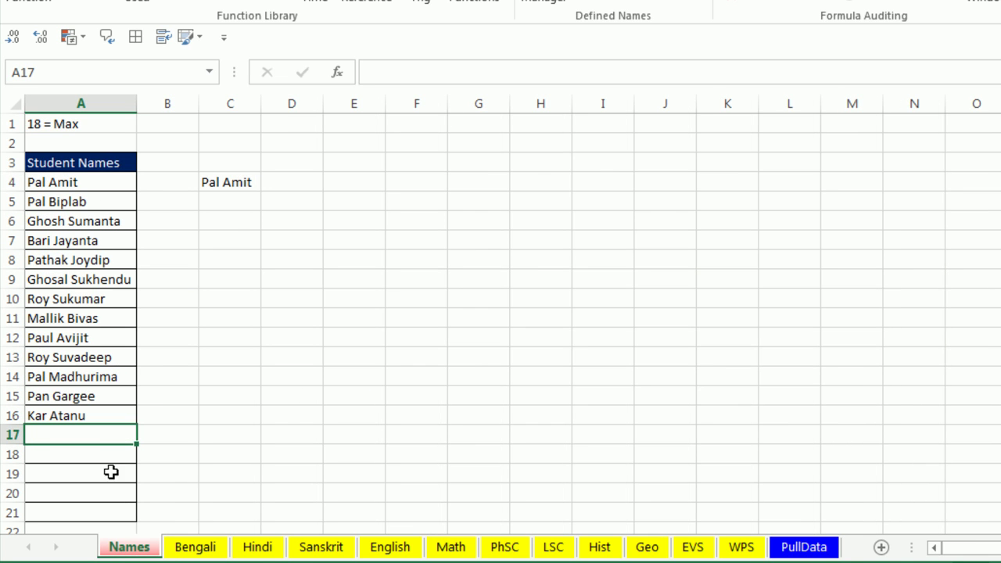
type("Rad Dude")
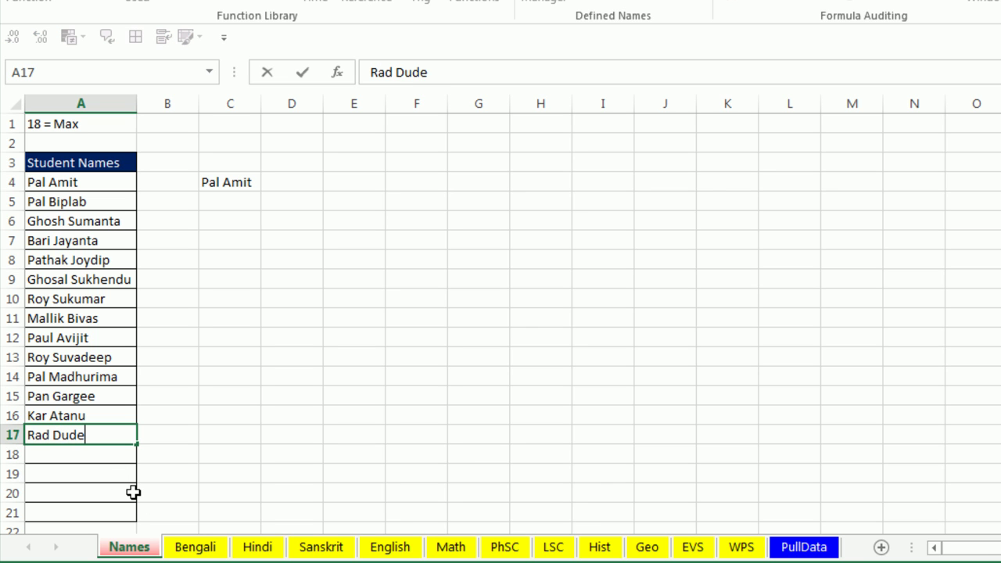
key("Return")
left_click(197, 547)
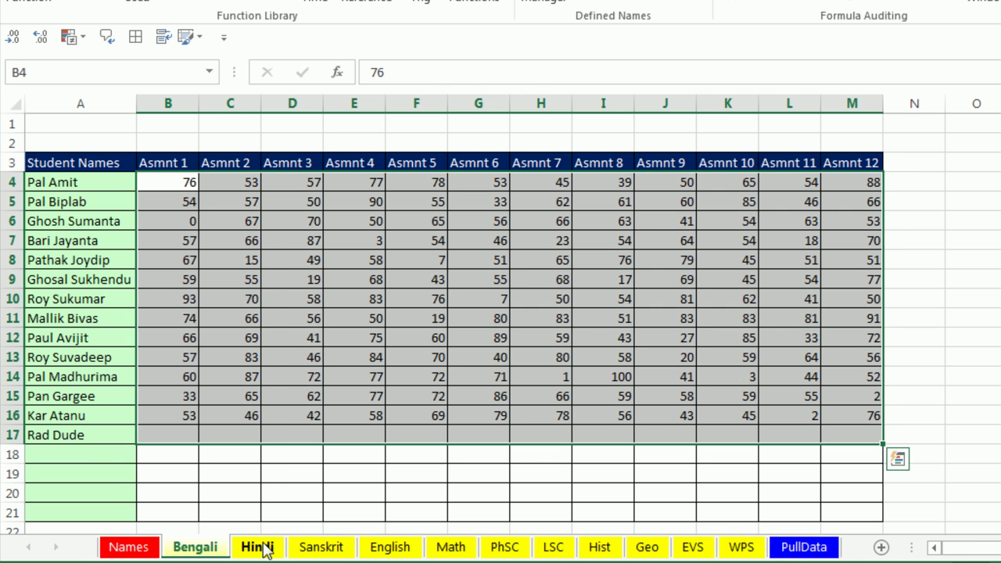
left_click(263, 546)
left_click(313, 550)
- Group the sheets Bengali through WPS, fill B17:M17 with 1, check the Geo sheet, and ungroup by returning to Names
left_click(202, 549)
left_click(742, 547, "shift")
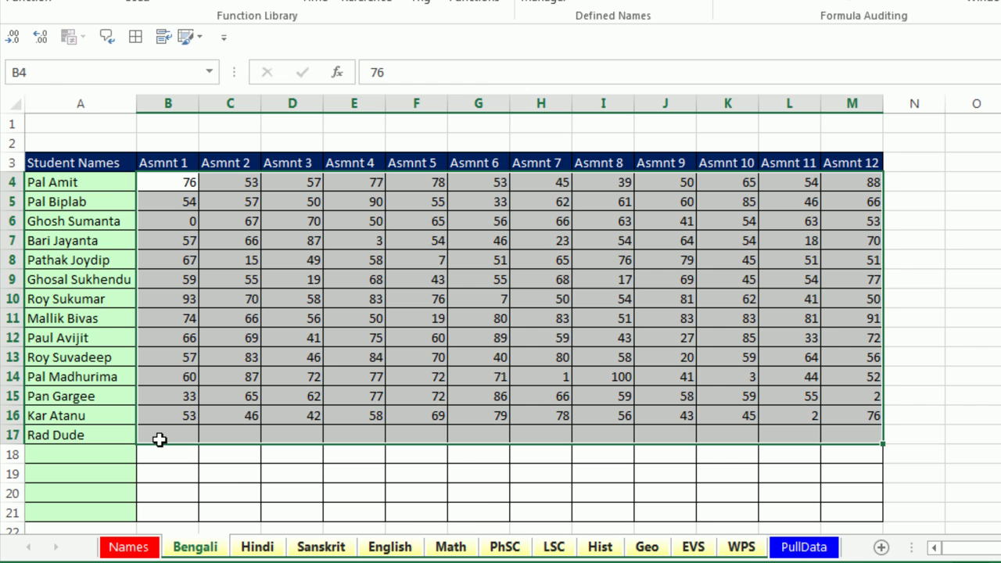
left_click_drag(159, 438, 833, 435)
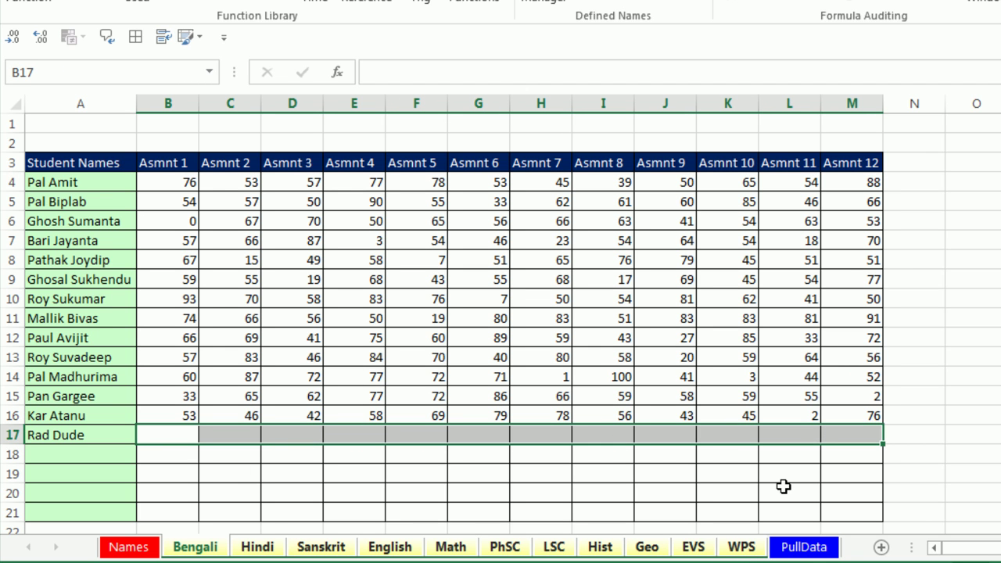
type("1")
key("ctrl+Return")
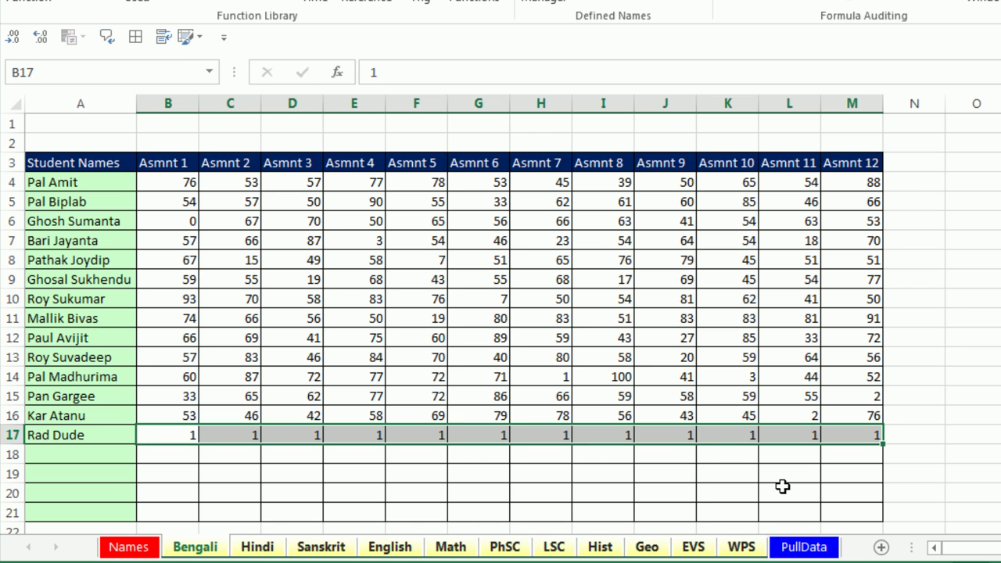
left_click(647, 548)
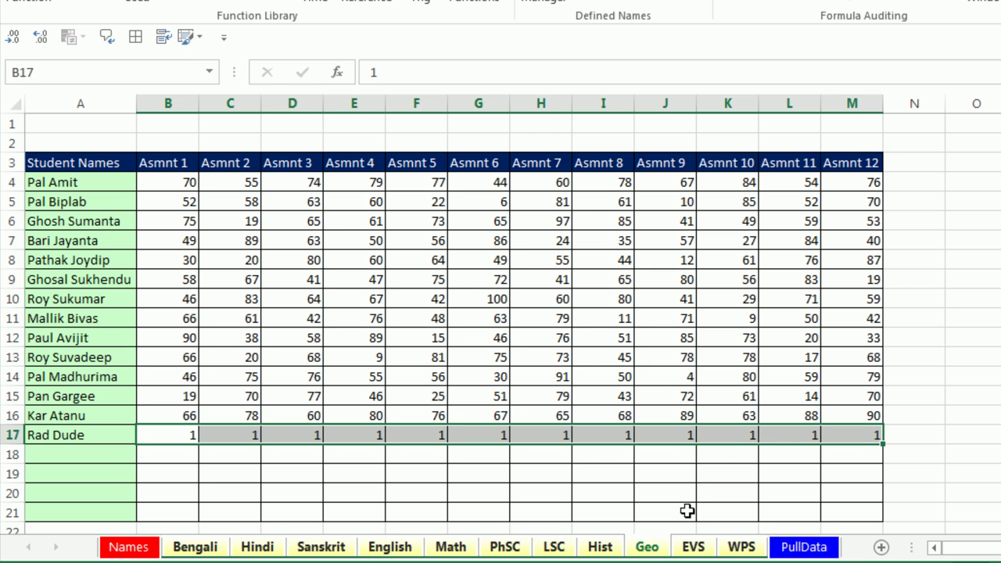
left_click(131, 547)
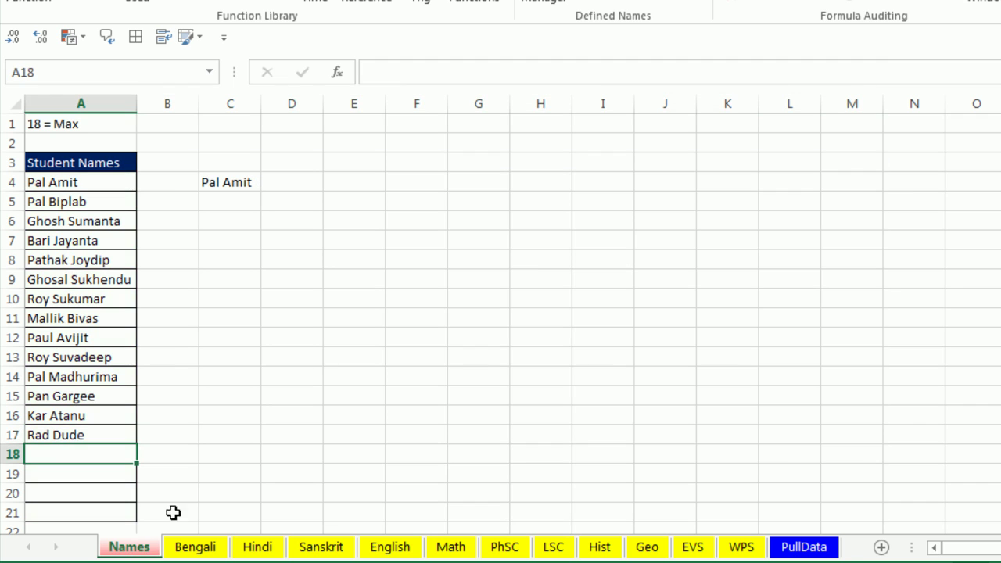
- Choose the newly added student in the B1 name list on the PullData sheet
left_click(804, 548)
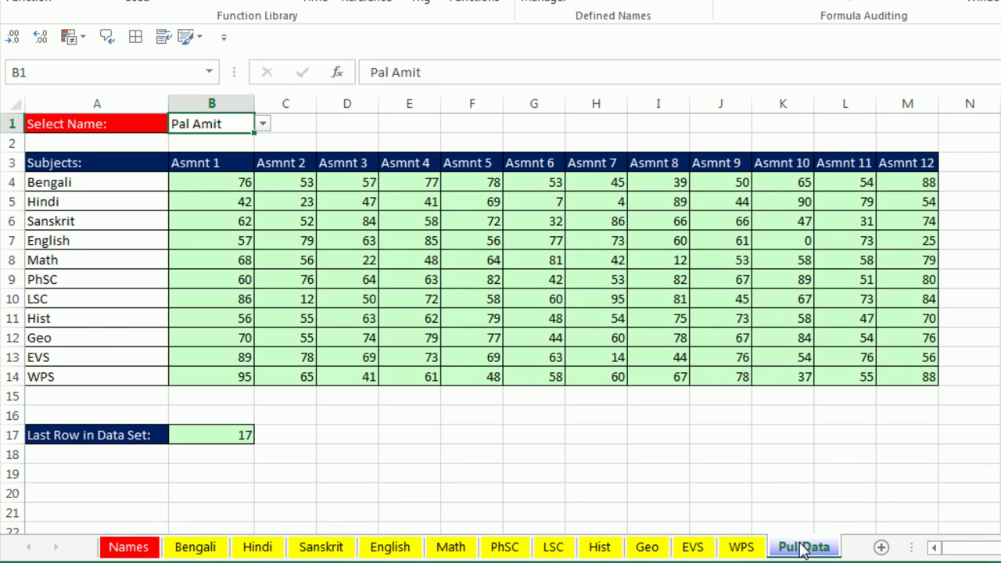
left_click(263, 125)
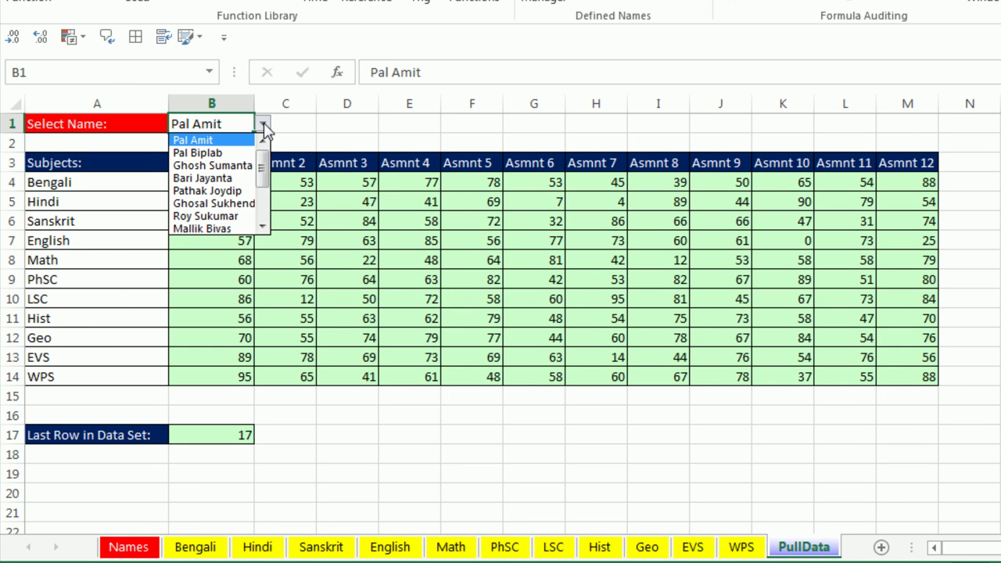
left_click_drag(264, 168, 273, 235)
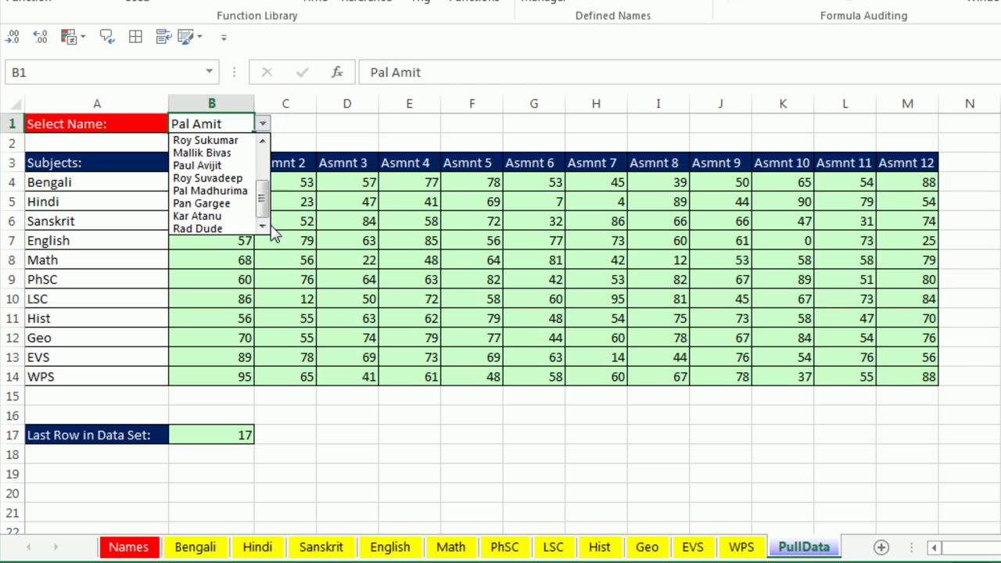
left_click(210, 229)
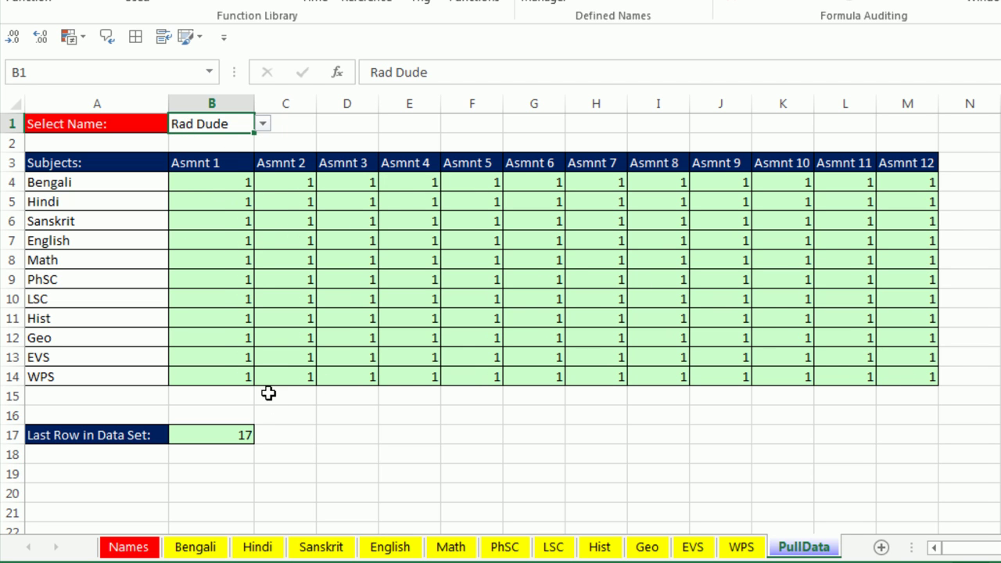
- Examine the last-row formula in B17 and the VLOOKUP formula in B4
left_click(240, 435)
double_click(239, 435)
key("Escape")
left_click(206, 186)
double_click(205, 183)
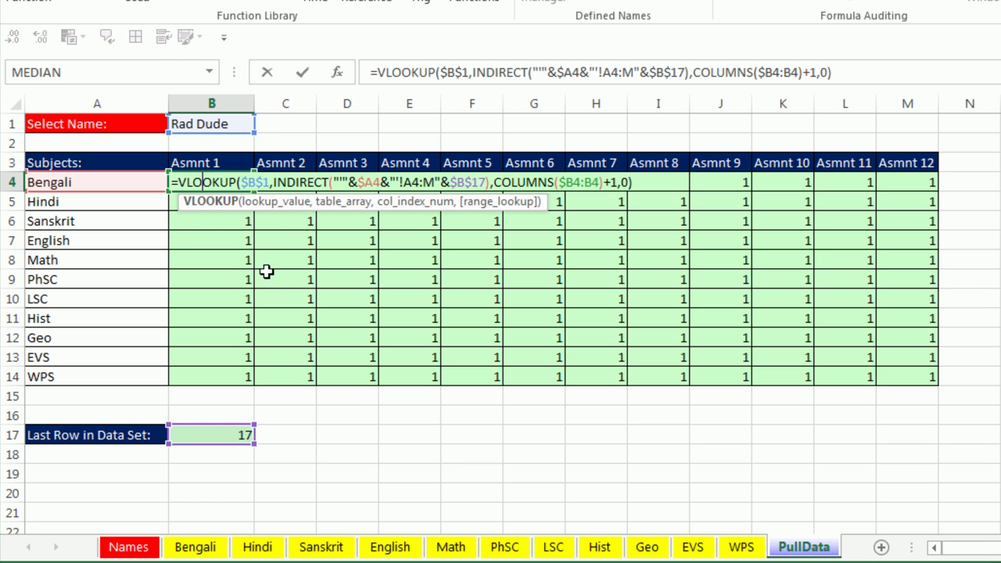